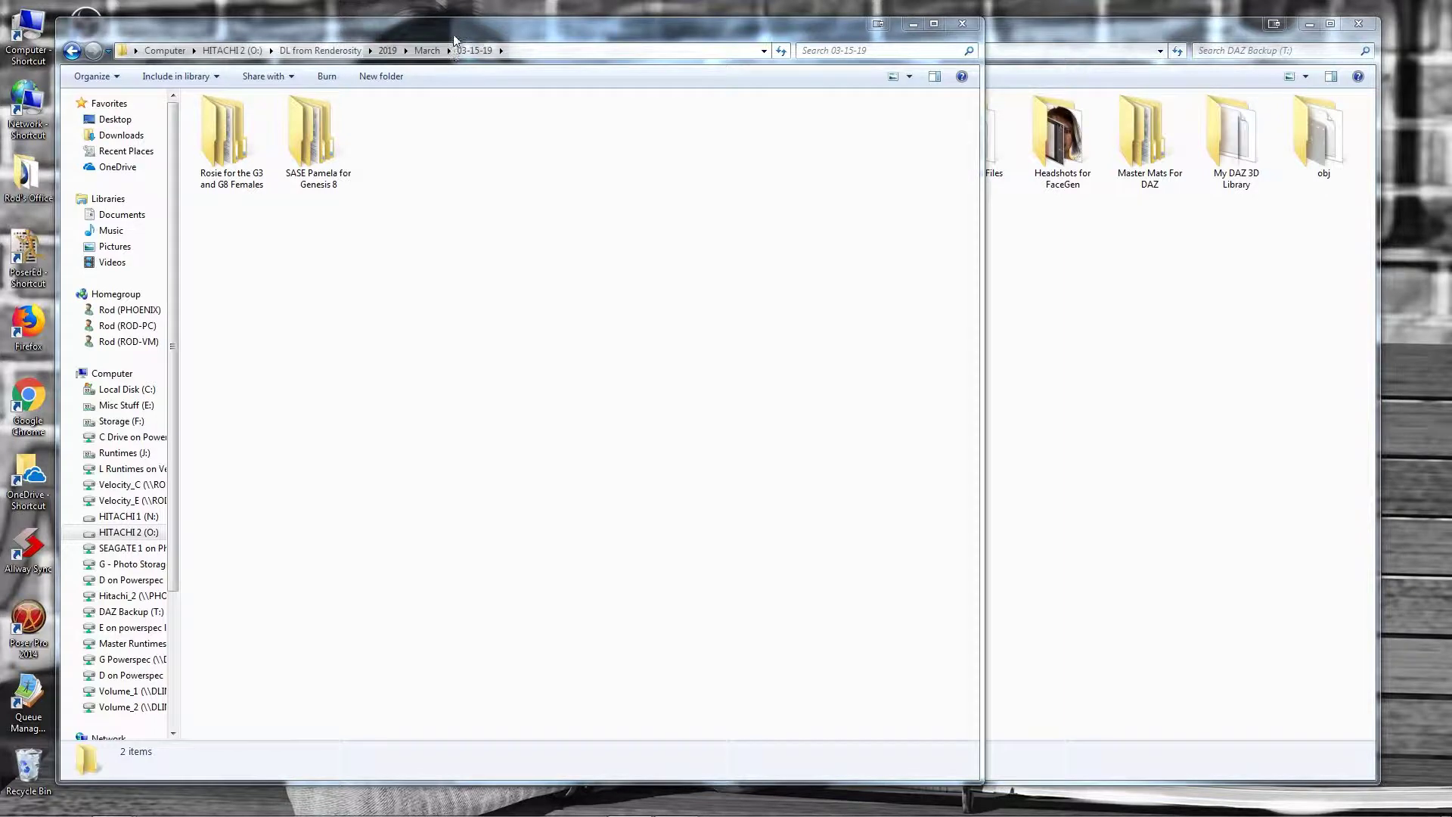
{"action": "left_click_drag", "start_coordinate": [453, 34], "coordinate": [447, 25]}
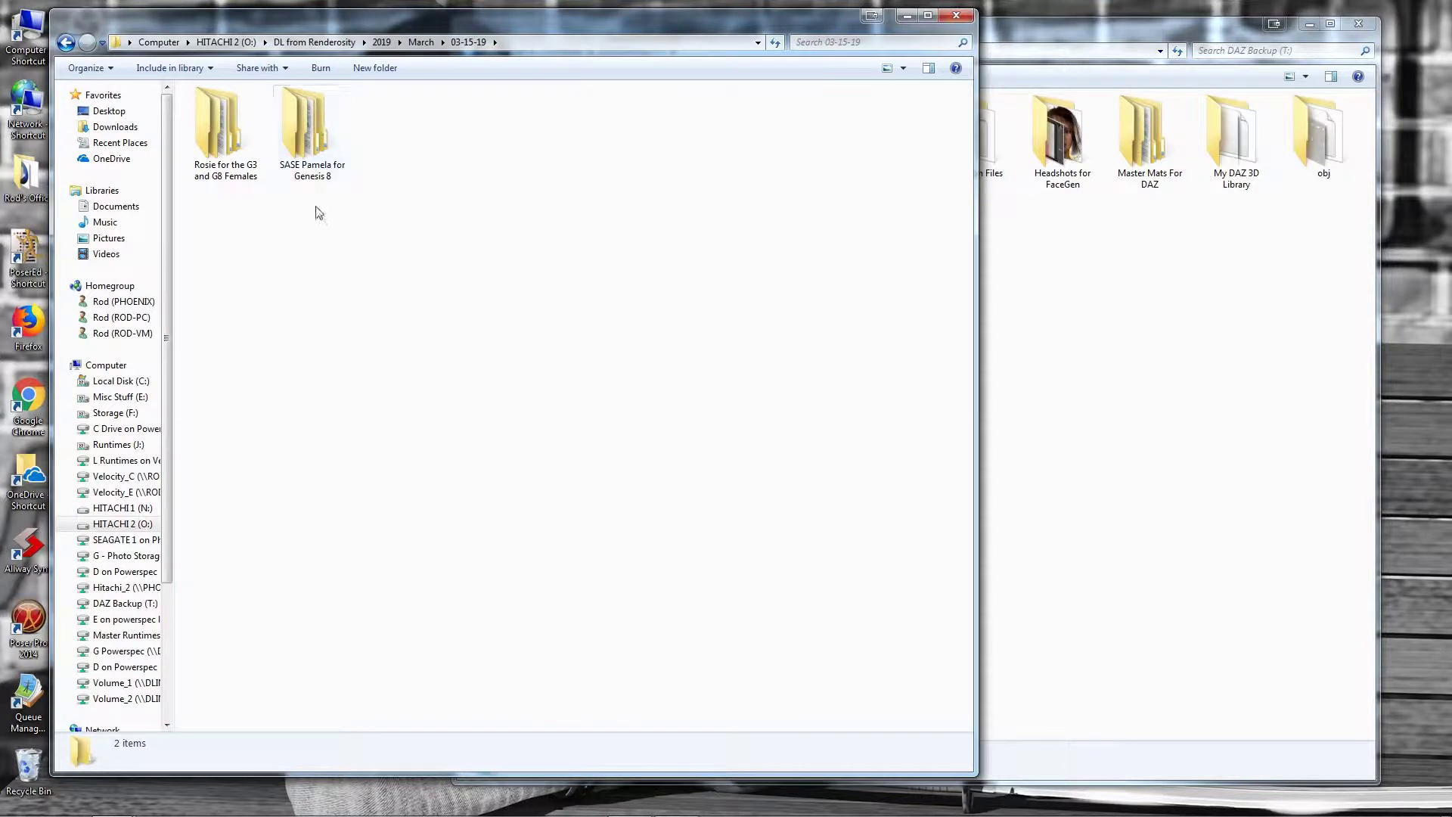
{"action": "mouse_move", "coordinate": [305, 127]}
{"action": "left_click", "coordinate": [1090, 304]}
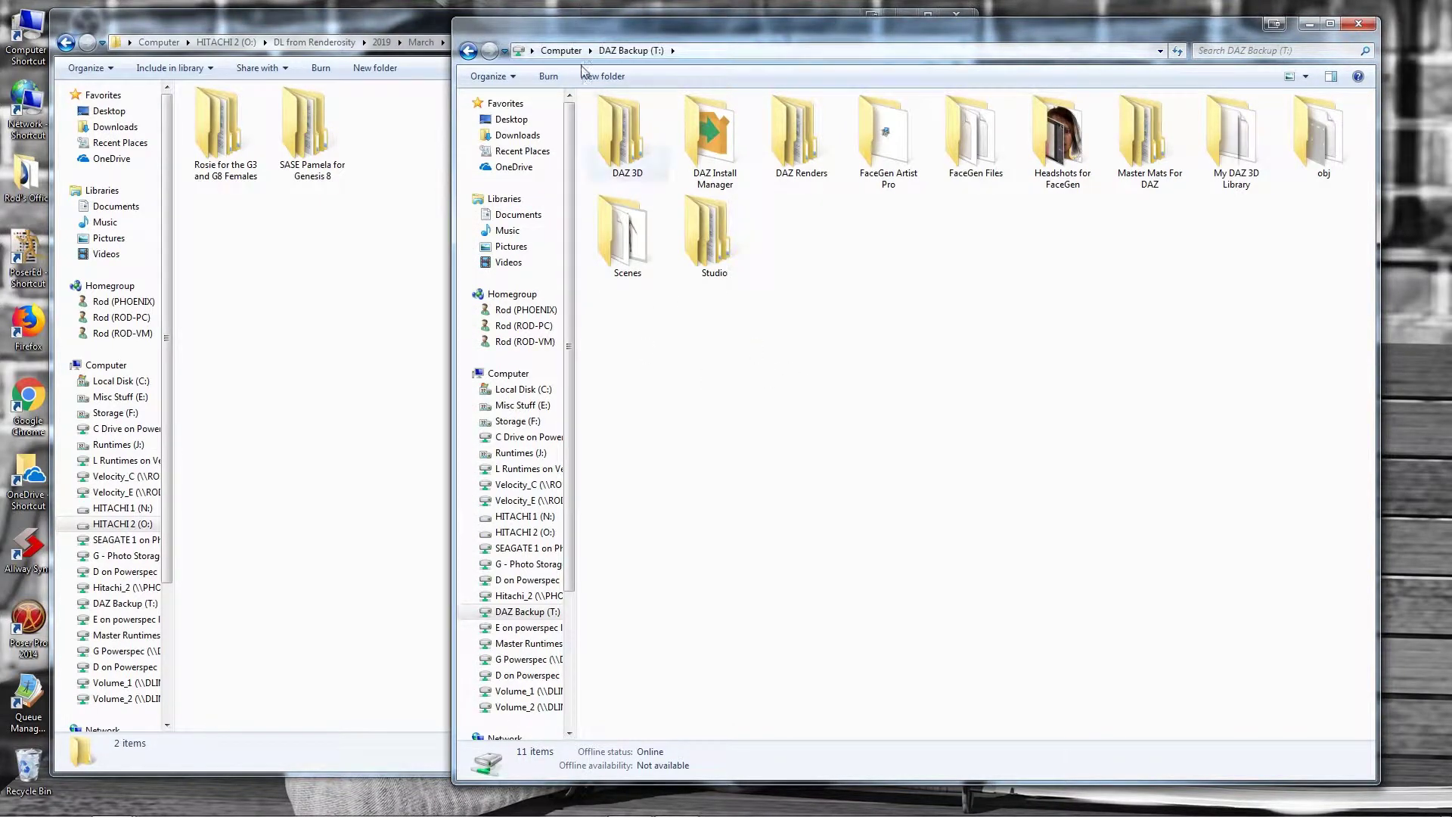
{"action": "left_click", "coordinate": [312, 344]}
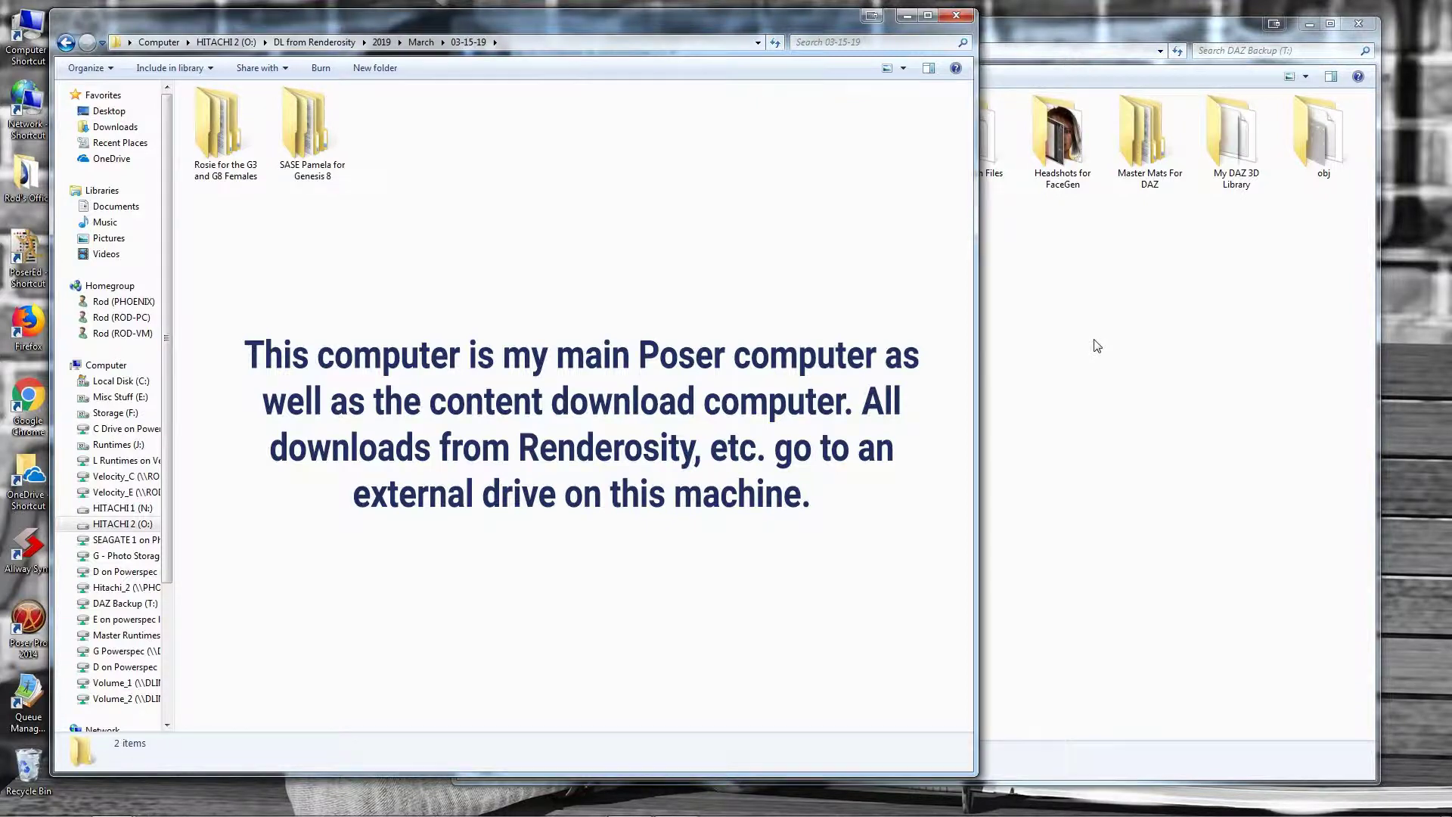
- Open the SASE Pamela for Genesis 8 folder and show its contents as large icons
{"action": "double_click", "coordinate": [300, 144]}
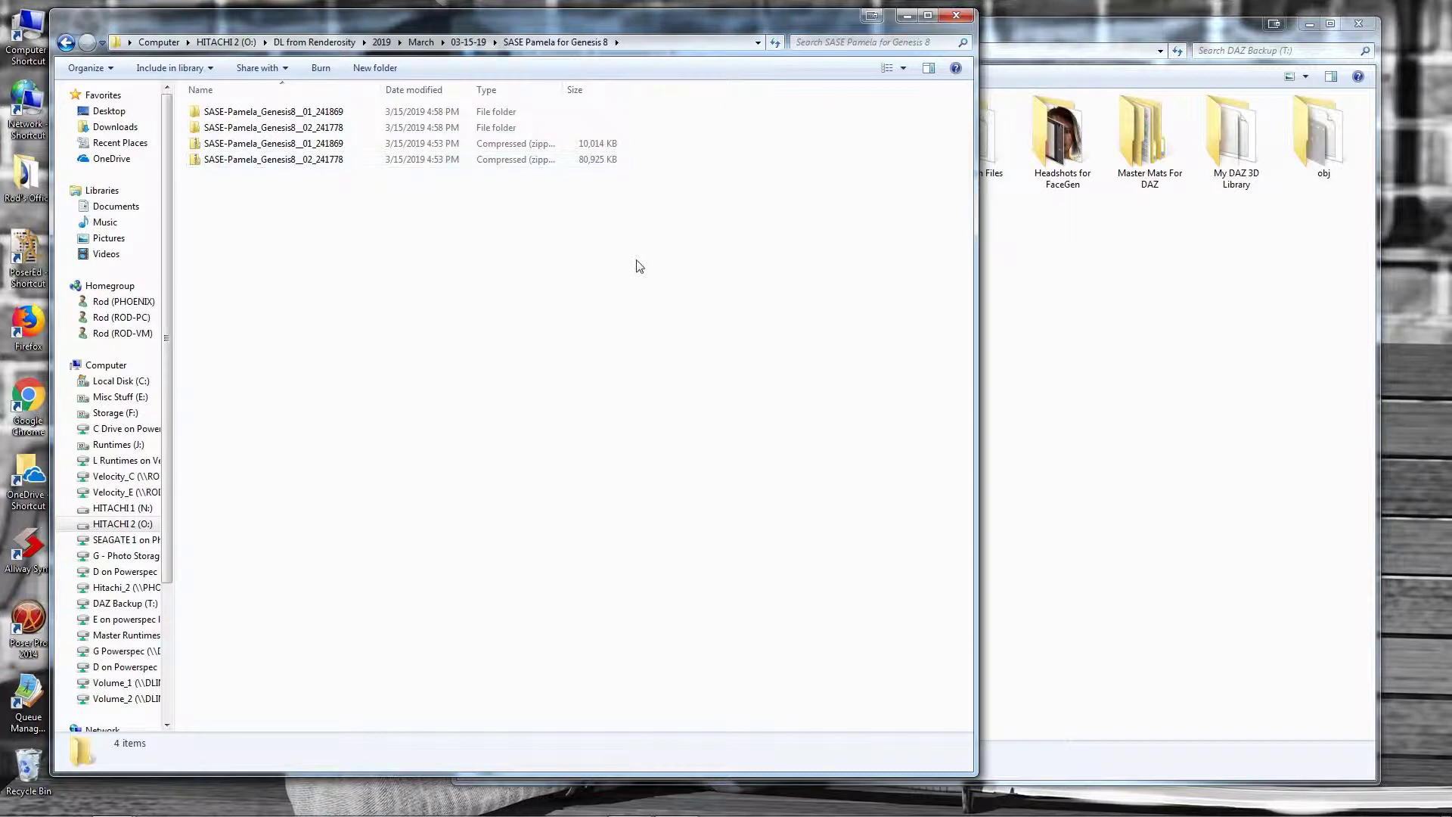
{"action": "left_click", "coordinate": [905, 70]}
{"action": "left_click", "coordinate": [953, 45]}
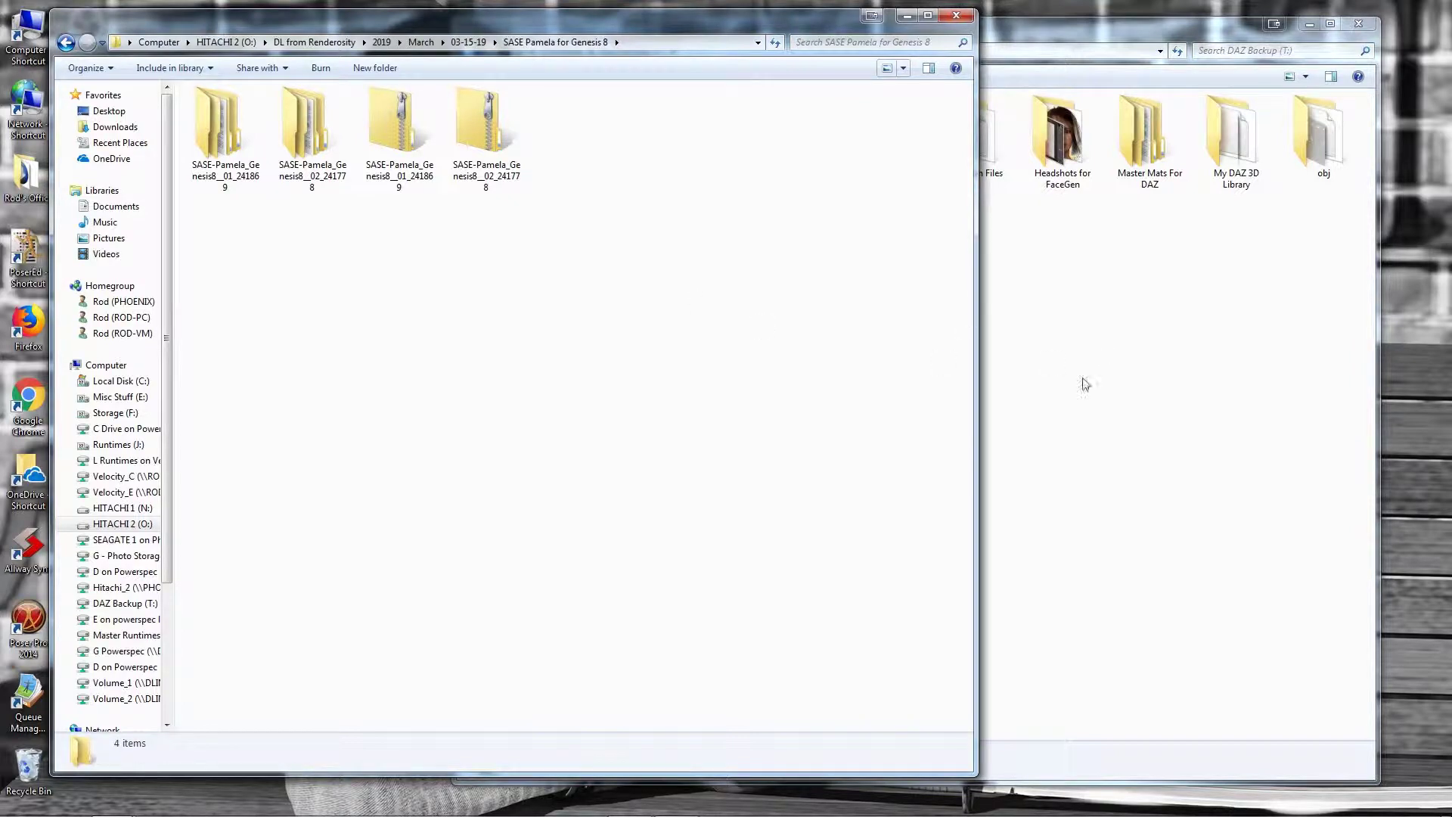
- Open SASE-Pamela_Genesis8__01_241869 in the downloads window and My DAZ 3D Library in the DAZ Backup (T:) window
{"action": "left_click", "coordinate": [1125, 419]}
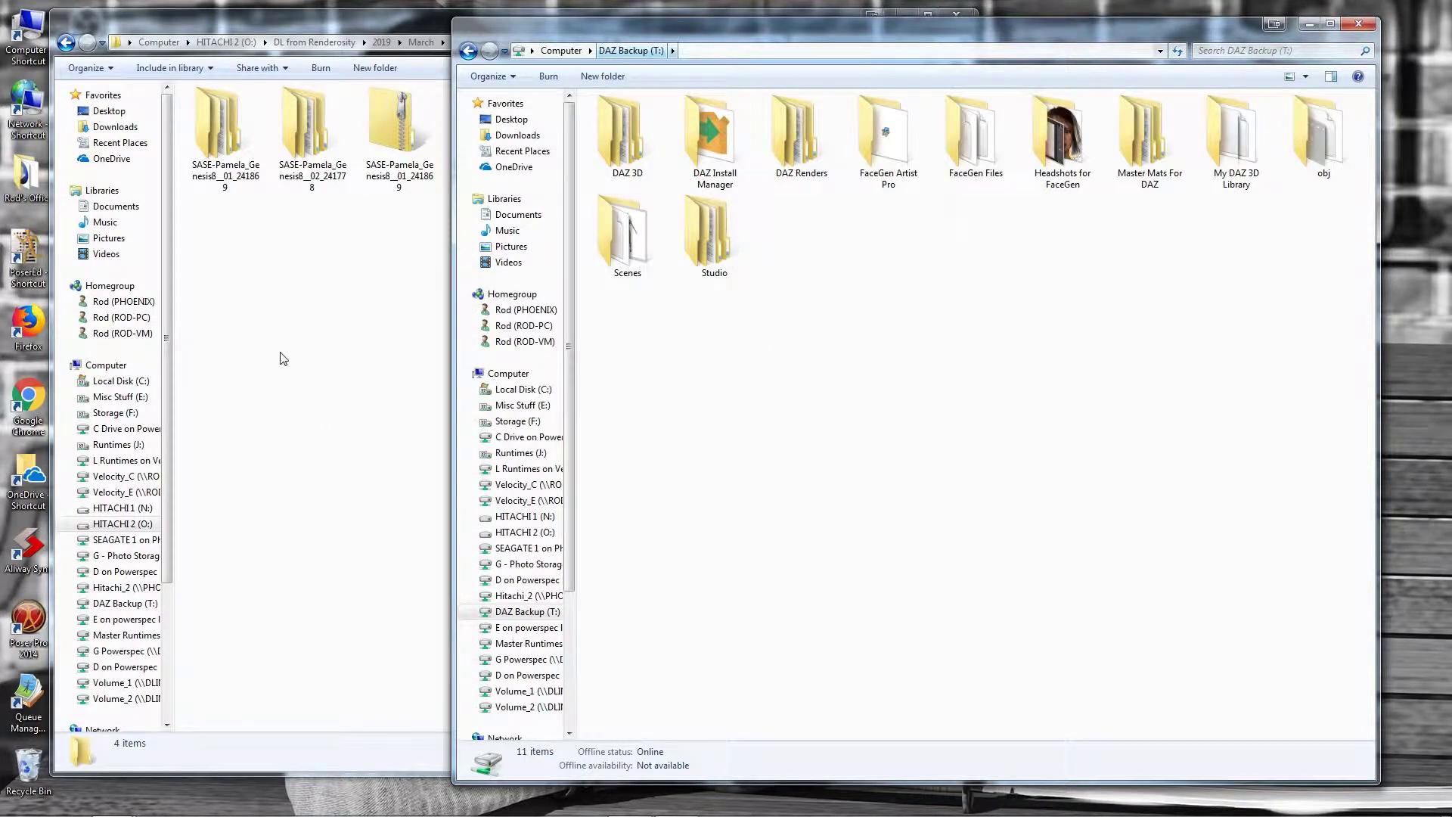
{"action": "left_click", "coordinate": [310, 346]}
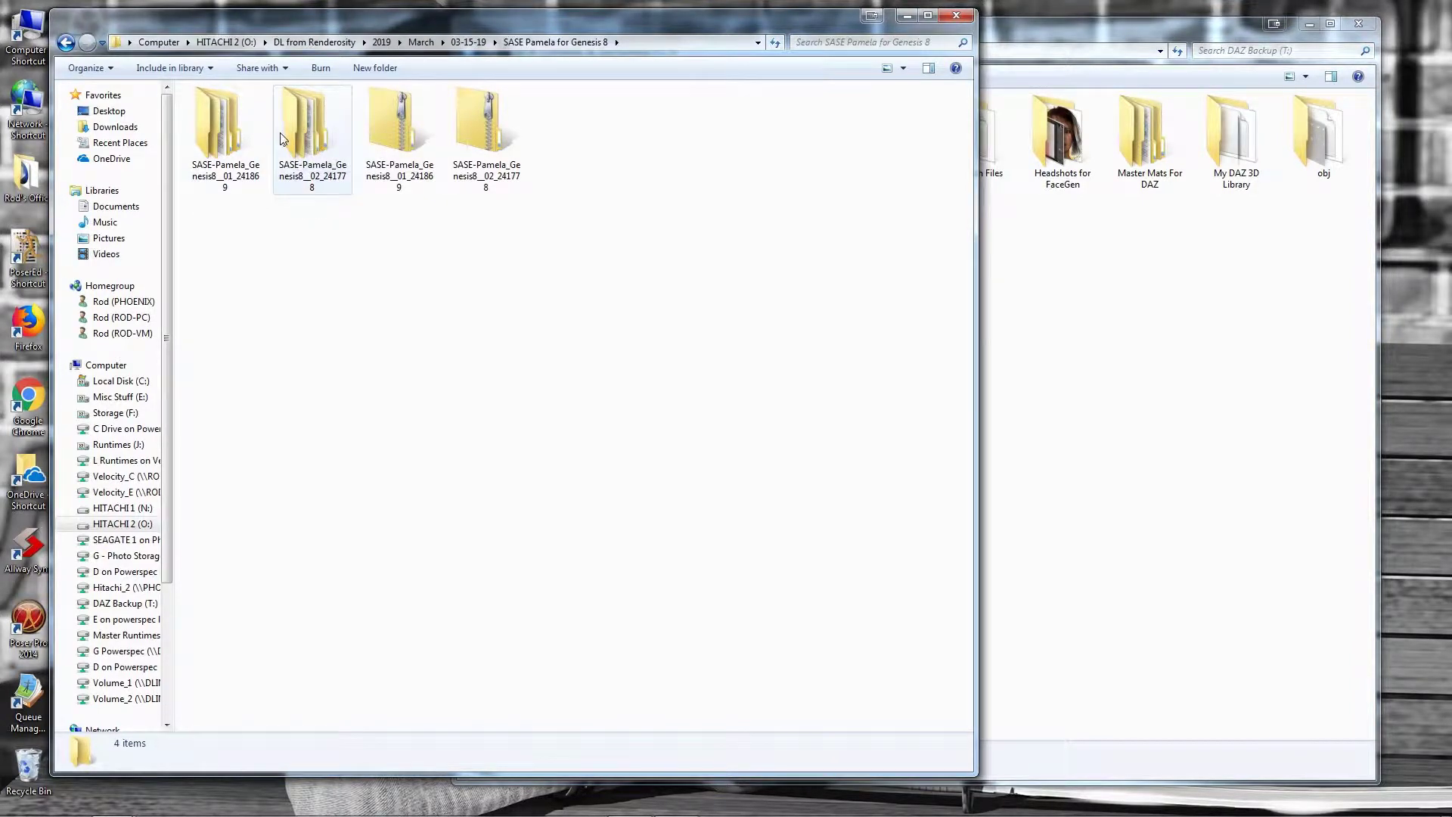
{"action": "double_click", "coordinate": [201, 128]}
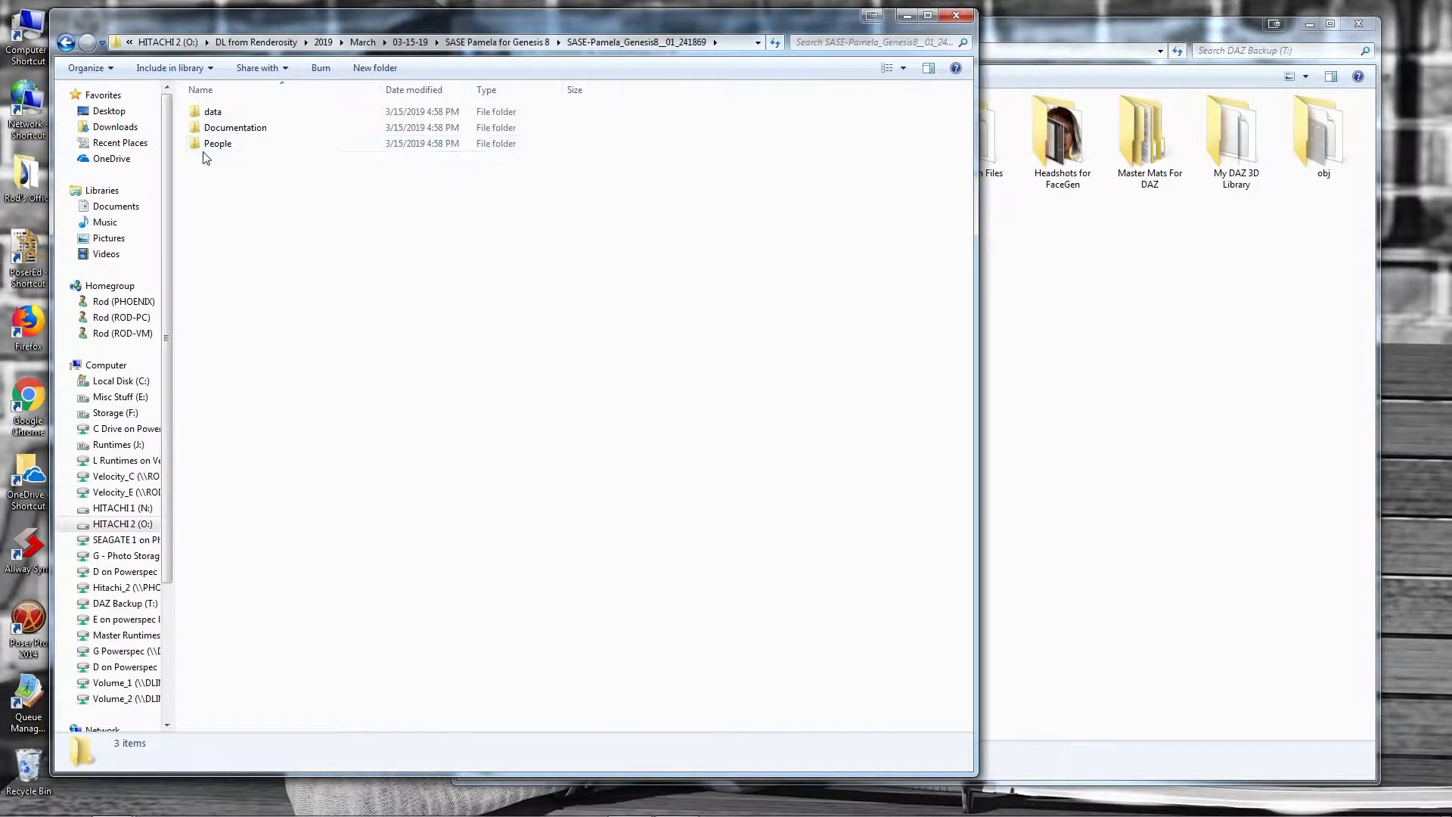
{"action": "left_click", "coordinate": [1139, 352]}
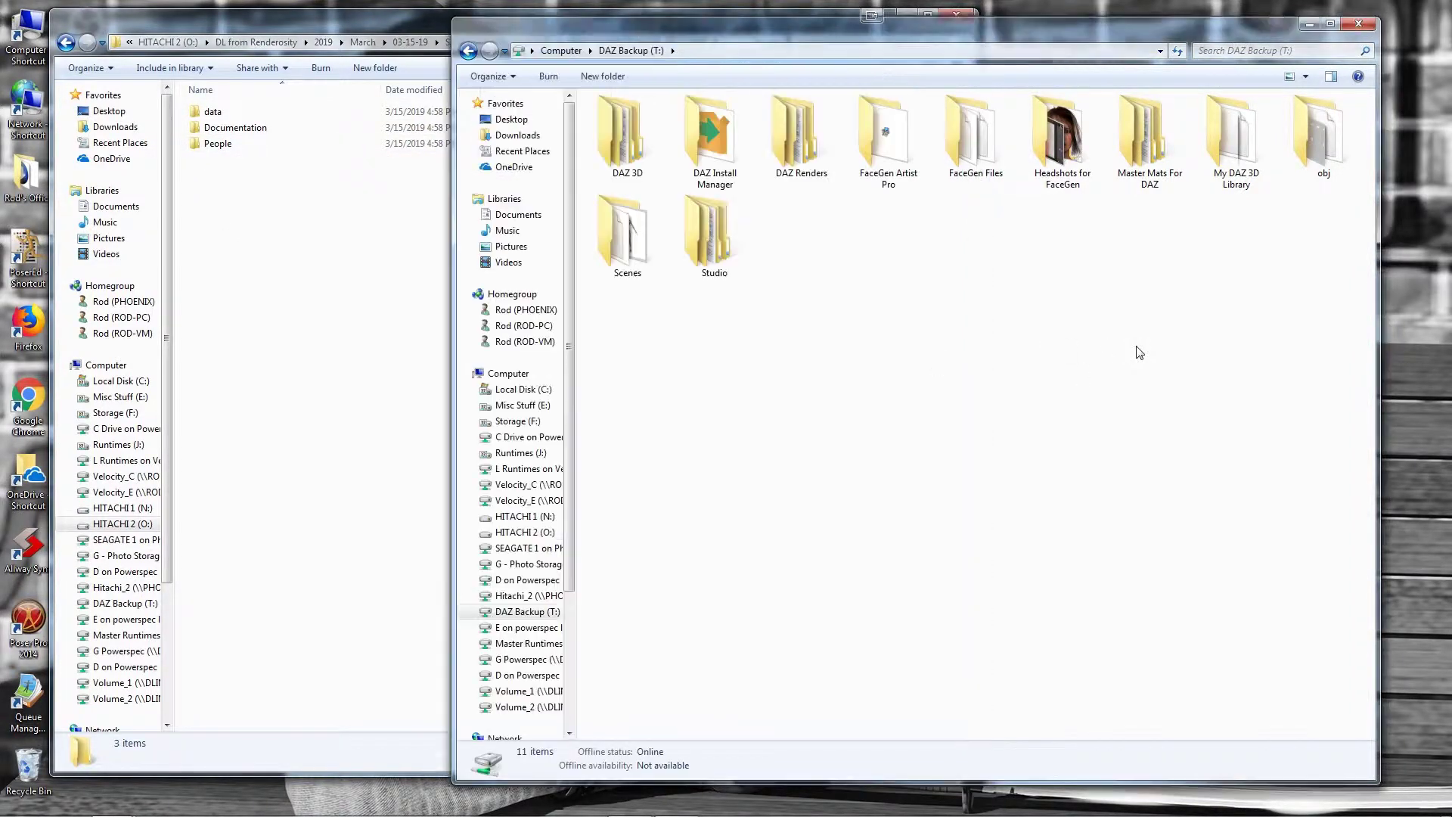
{"action": "double_click", "coordinate": [1227, 141]}
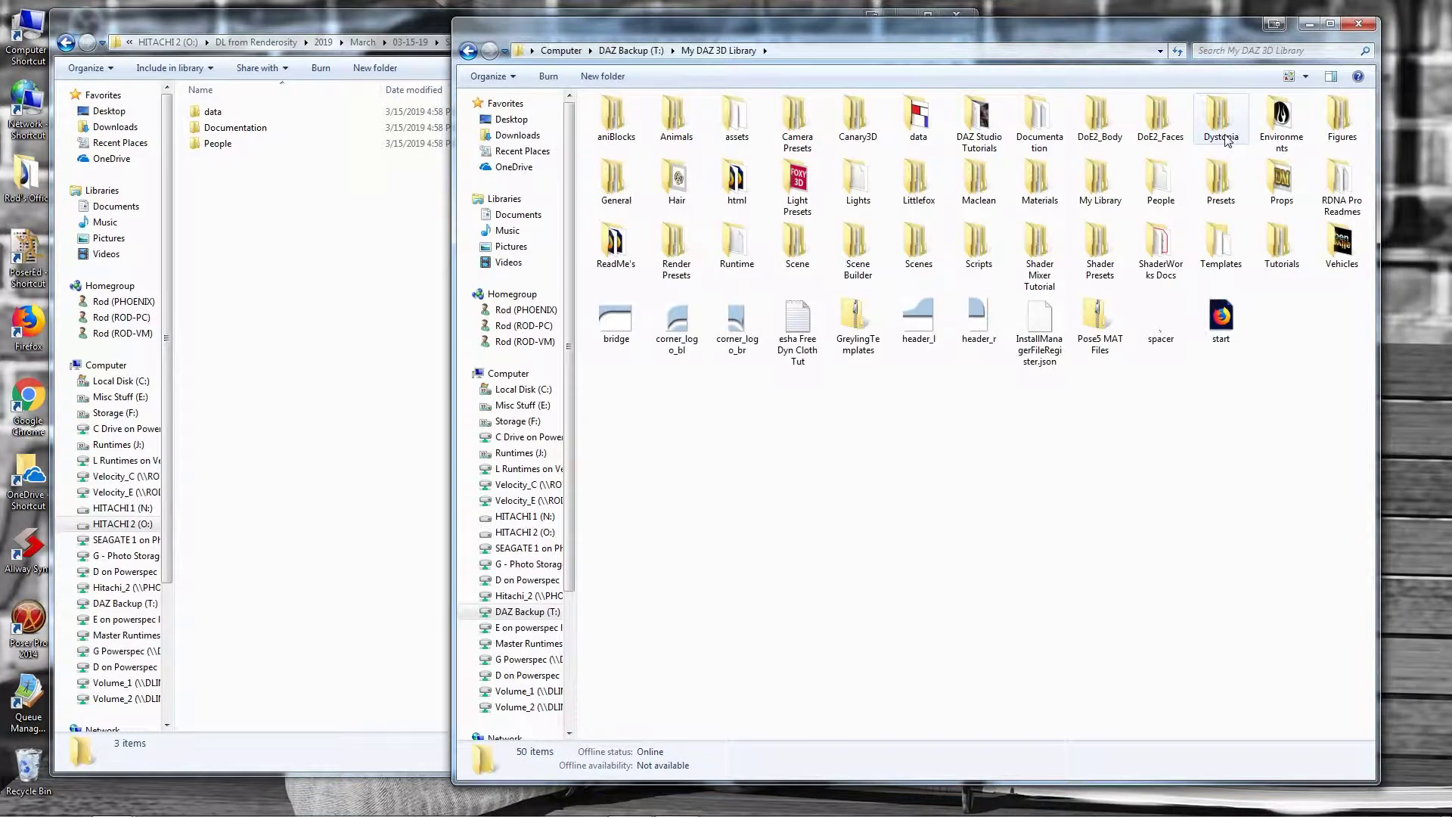
{"action": "left_click", "coordinate": [287, 289]}
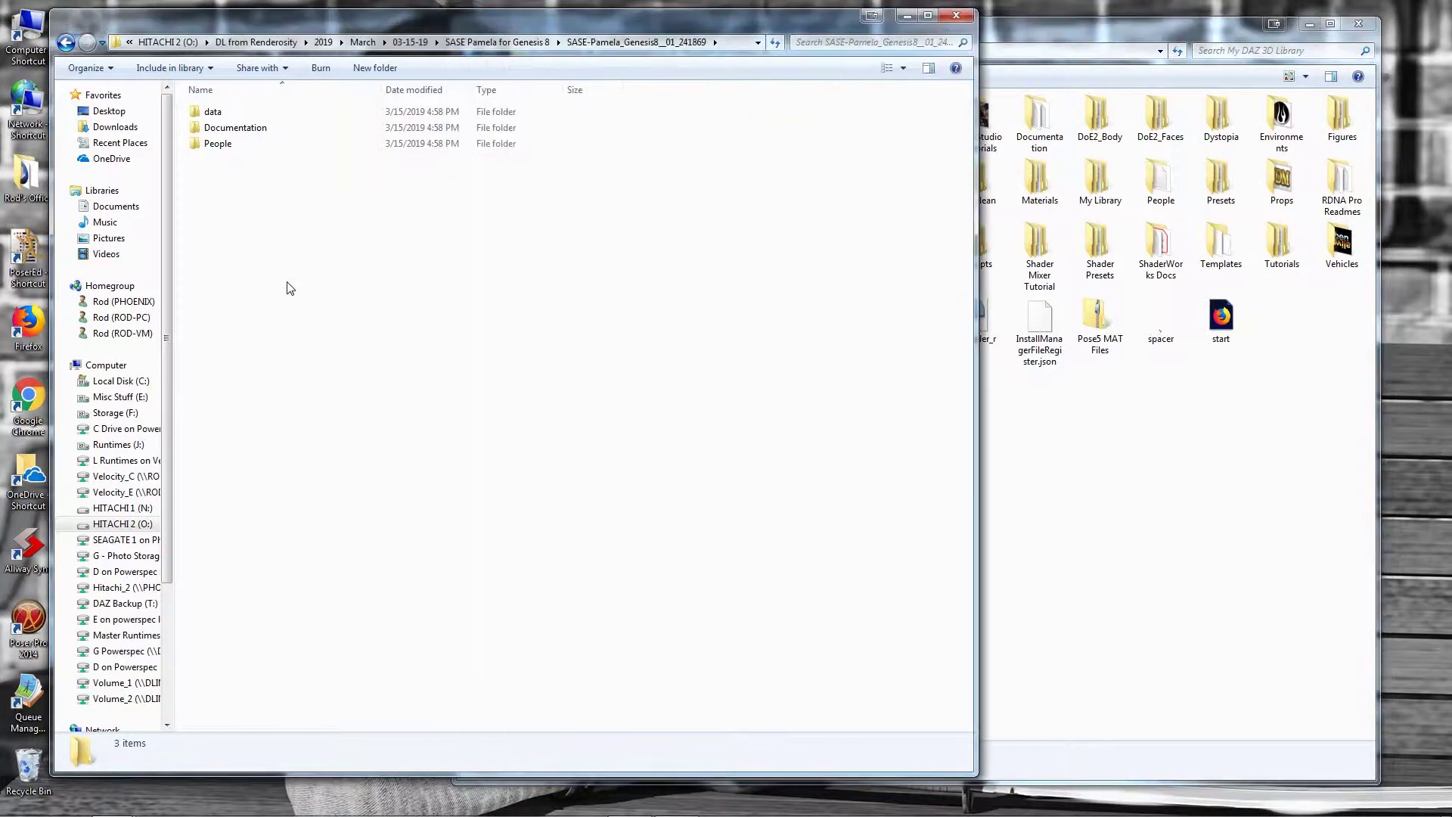
- Copy the data and People folders into My DAZ 3D Library, merging existing folders and skipping all files that conflict
{"action": "left_click", "coordinate": [201, 115]}
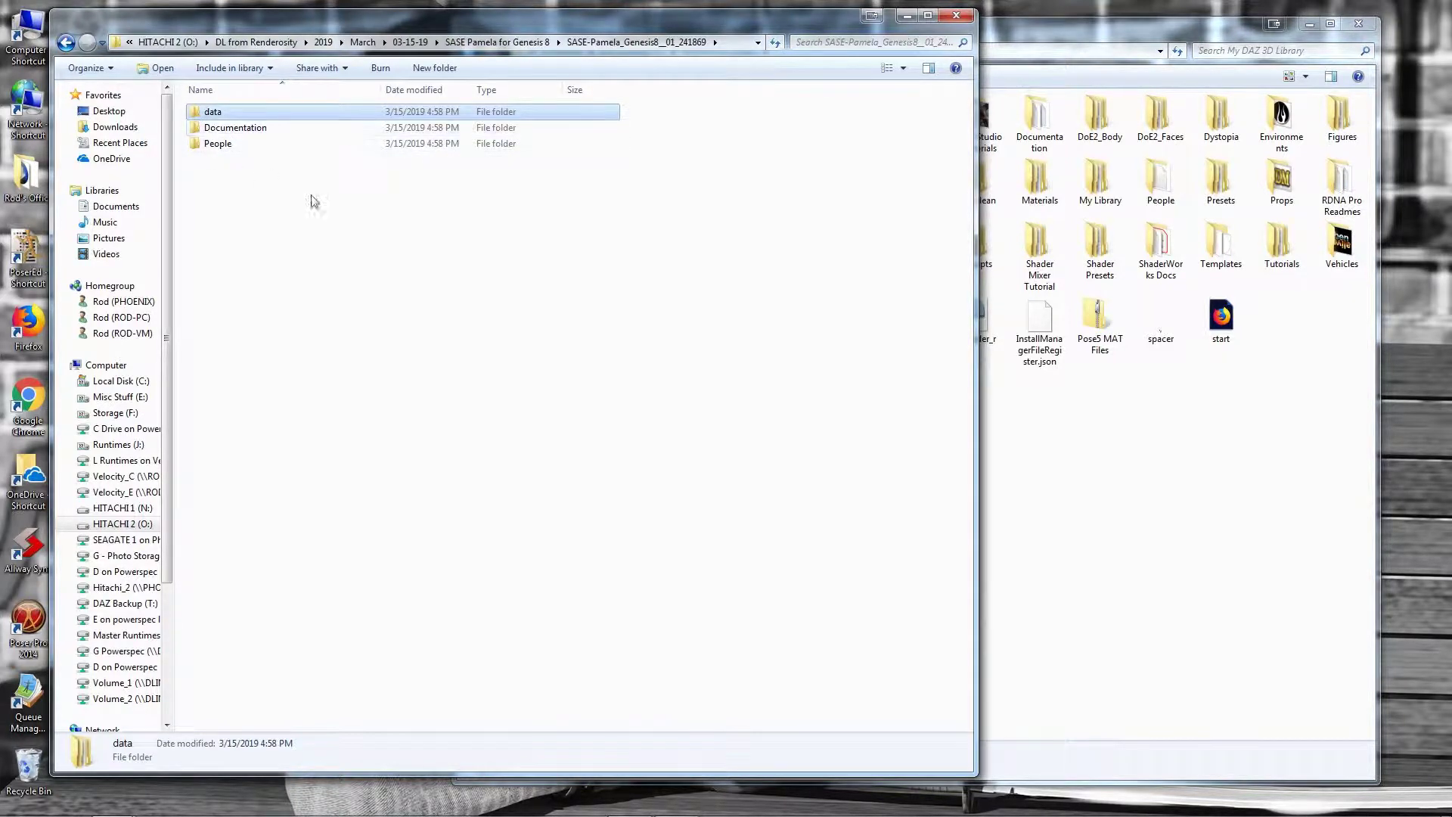
{"action": "left_click", "coordinate": [212, 144], "text": "ctrl"}
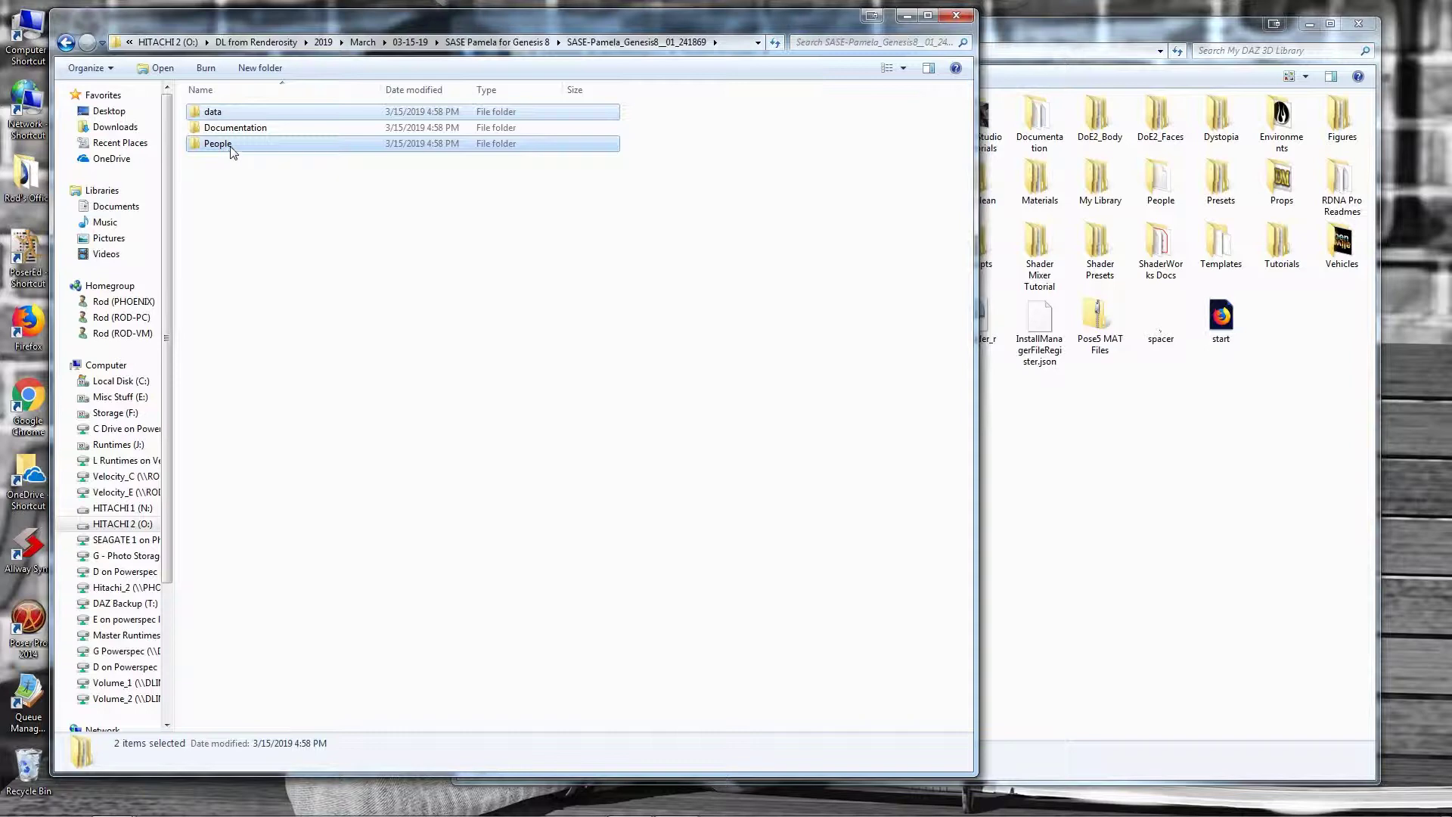
{"action": "left_click_drag", "start_coordinate": [232, 146], "coordinate": [1241, 642]}
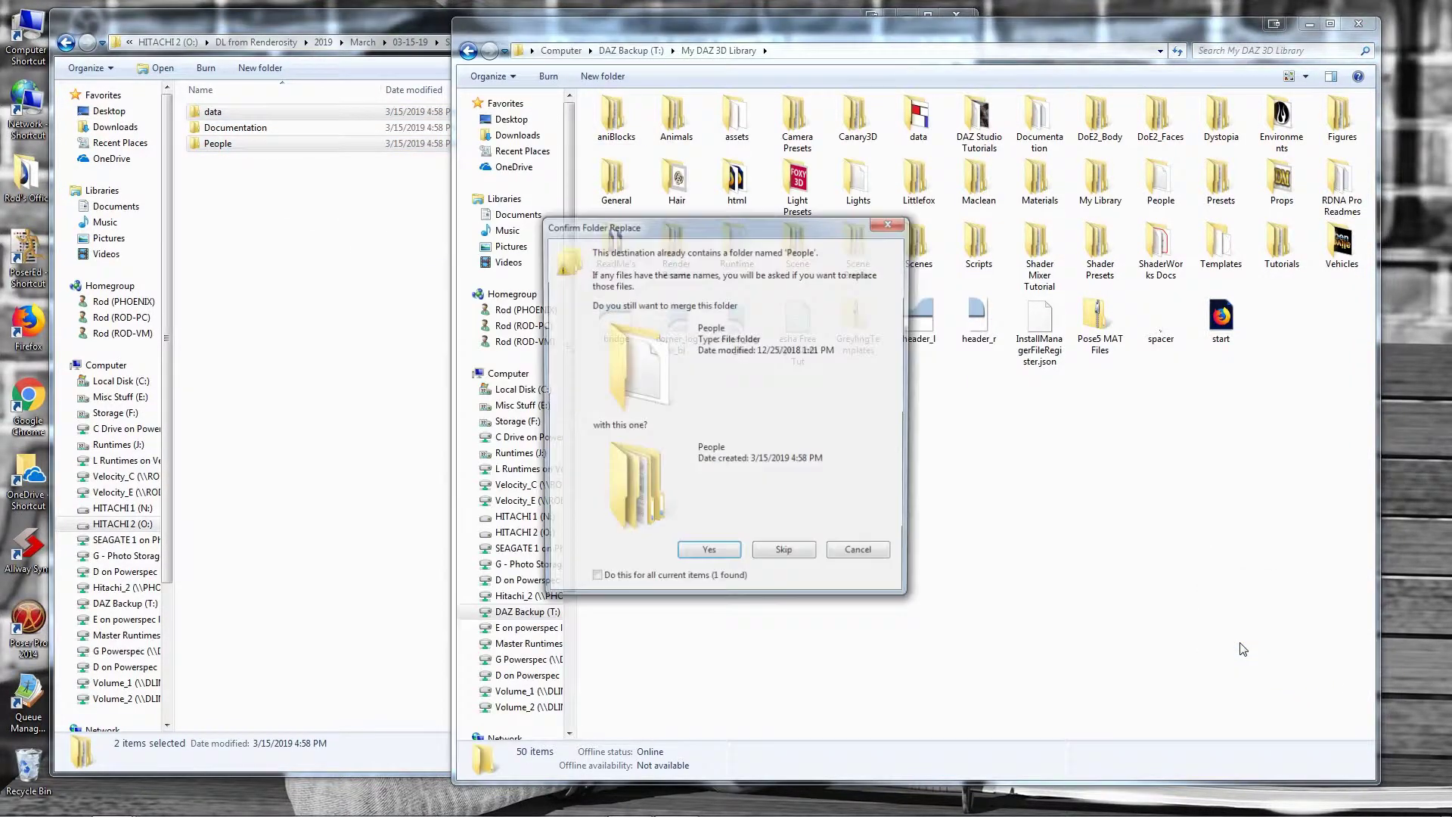
{"action": "left_click", "coordinate": [593, 581]}
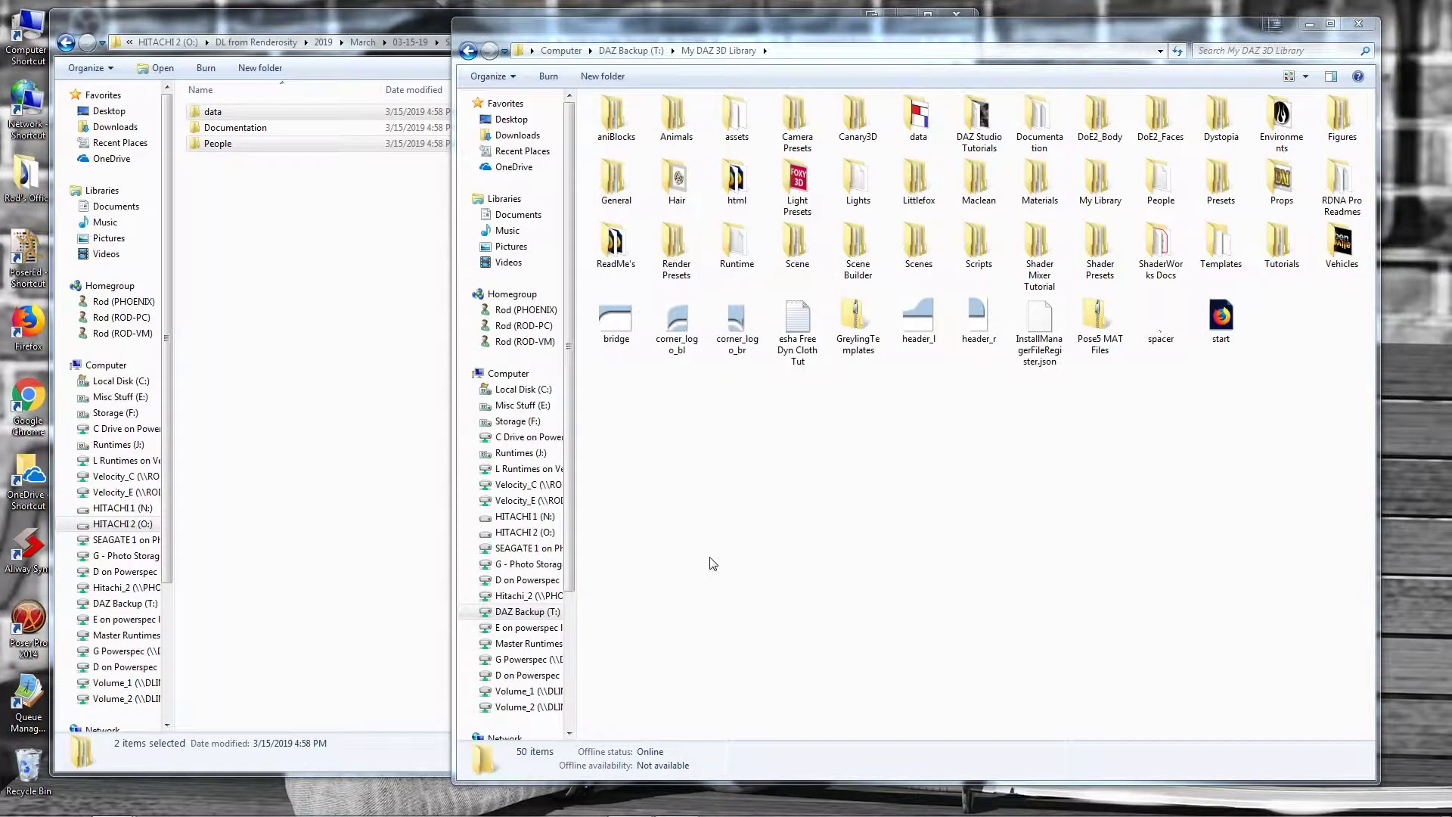
{"action": "key", "text": "ctrl+v"}
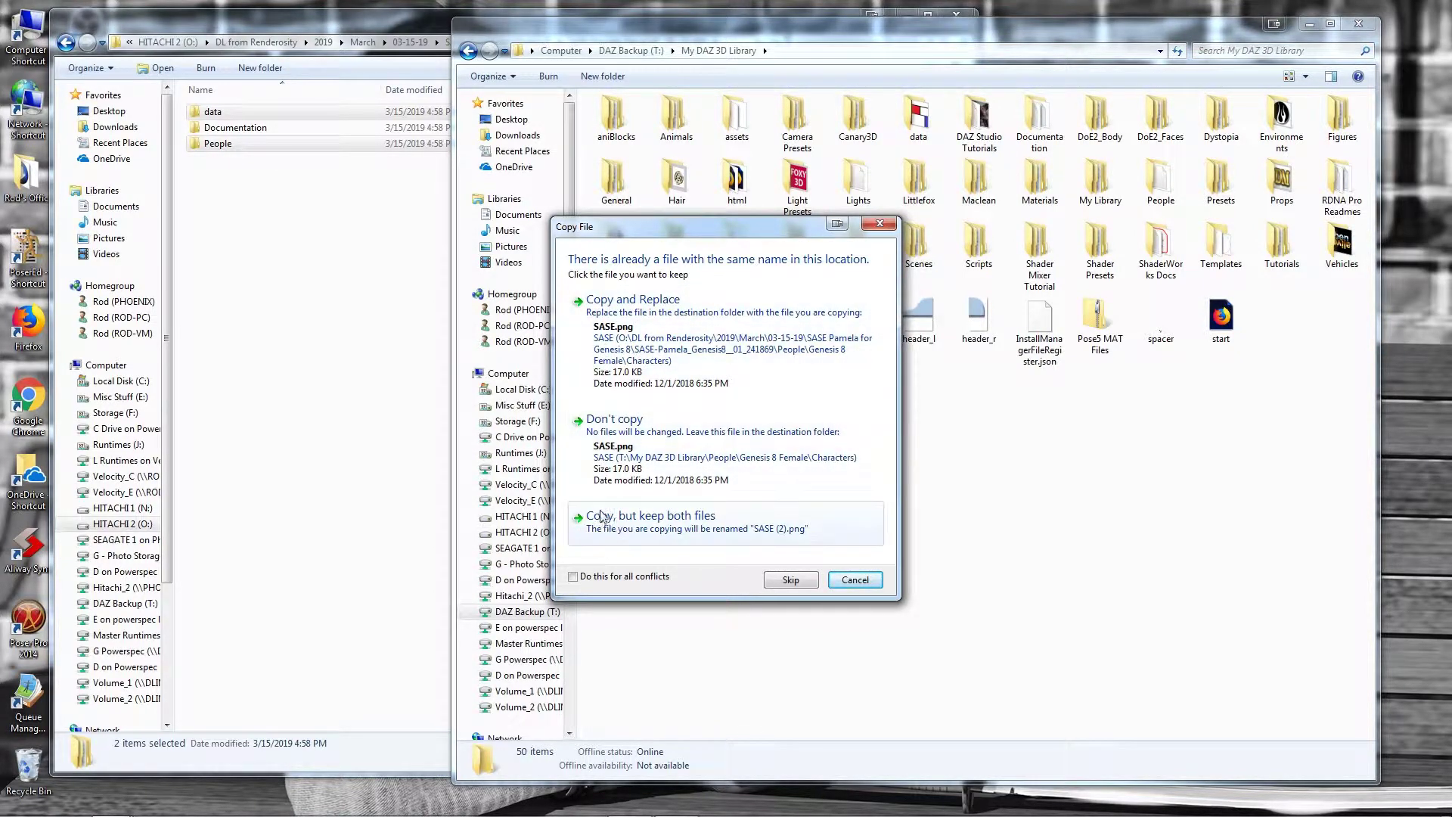
{"action": "left_click", "coordinate": [574, 578]}
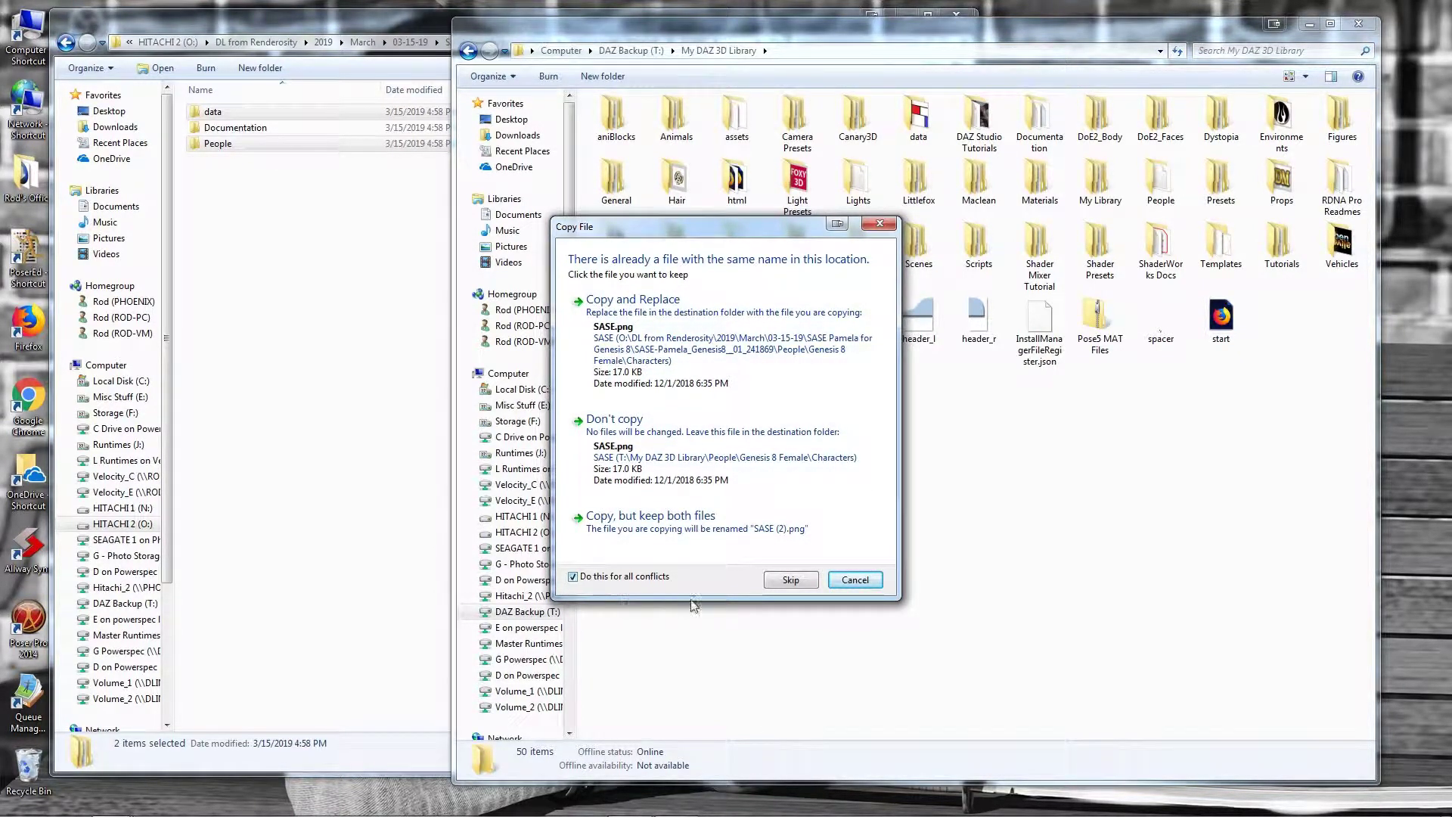
{"action": "left_click", "coordinate": [790, 580]}
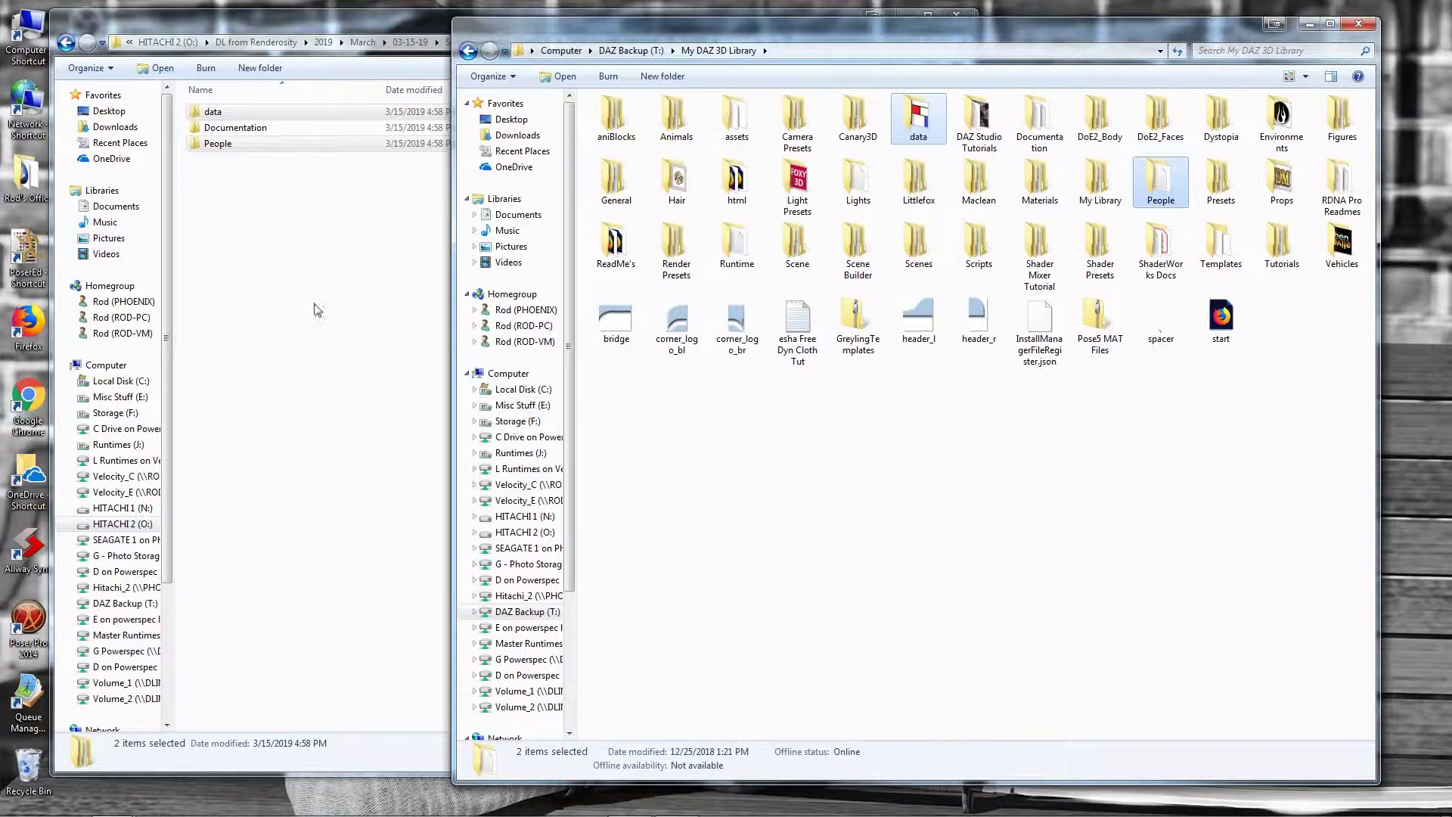
- Copy the runtime folder from SASE-Pamela_Genesis8__02_241778 into My DAZ 3D Library, merging it with the existing Runtime folder
{"action": "left_click", "coordinate": [365, 375]}
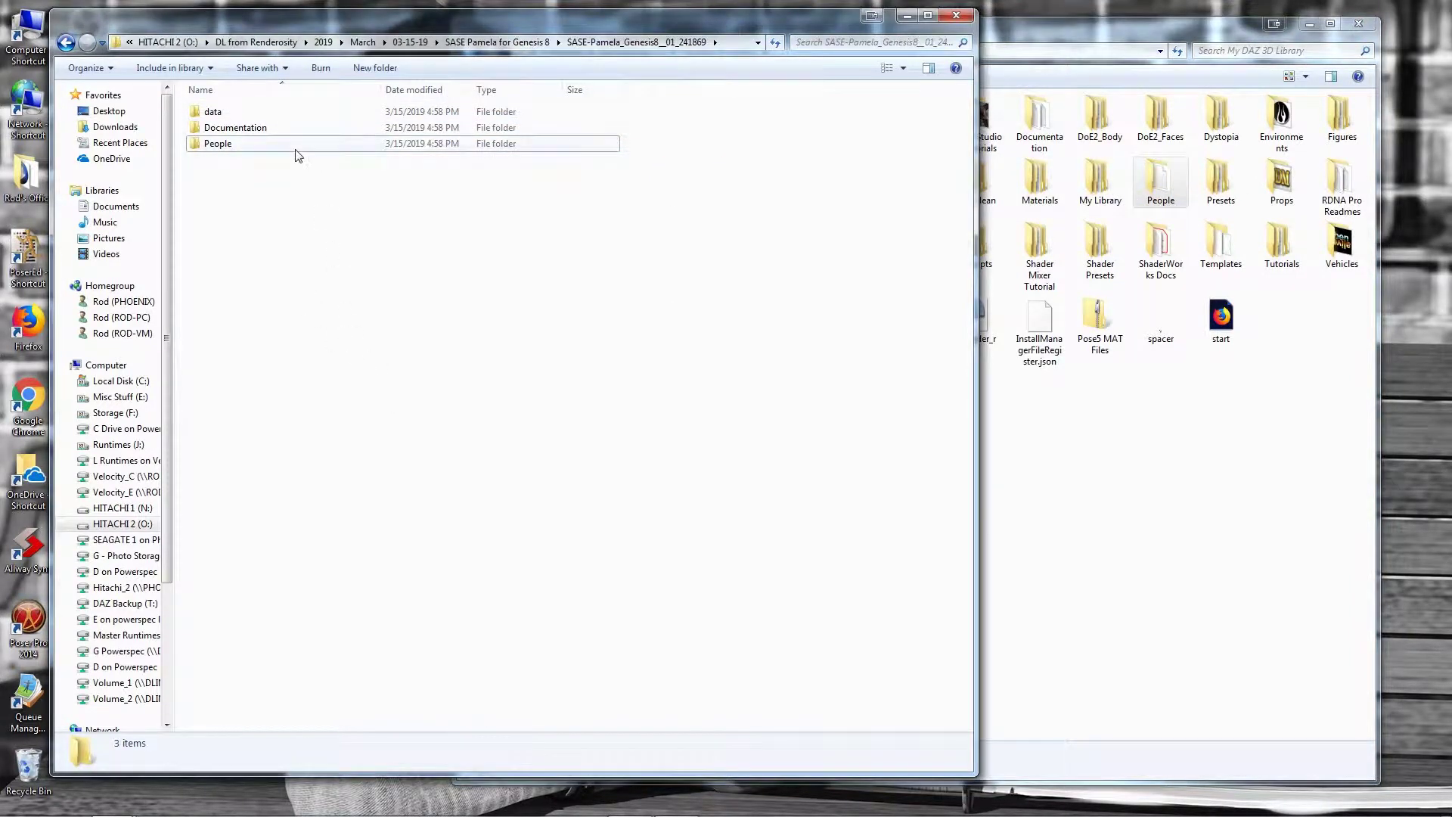
{"action": "left_click", "coordinate": [65, 43]}
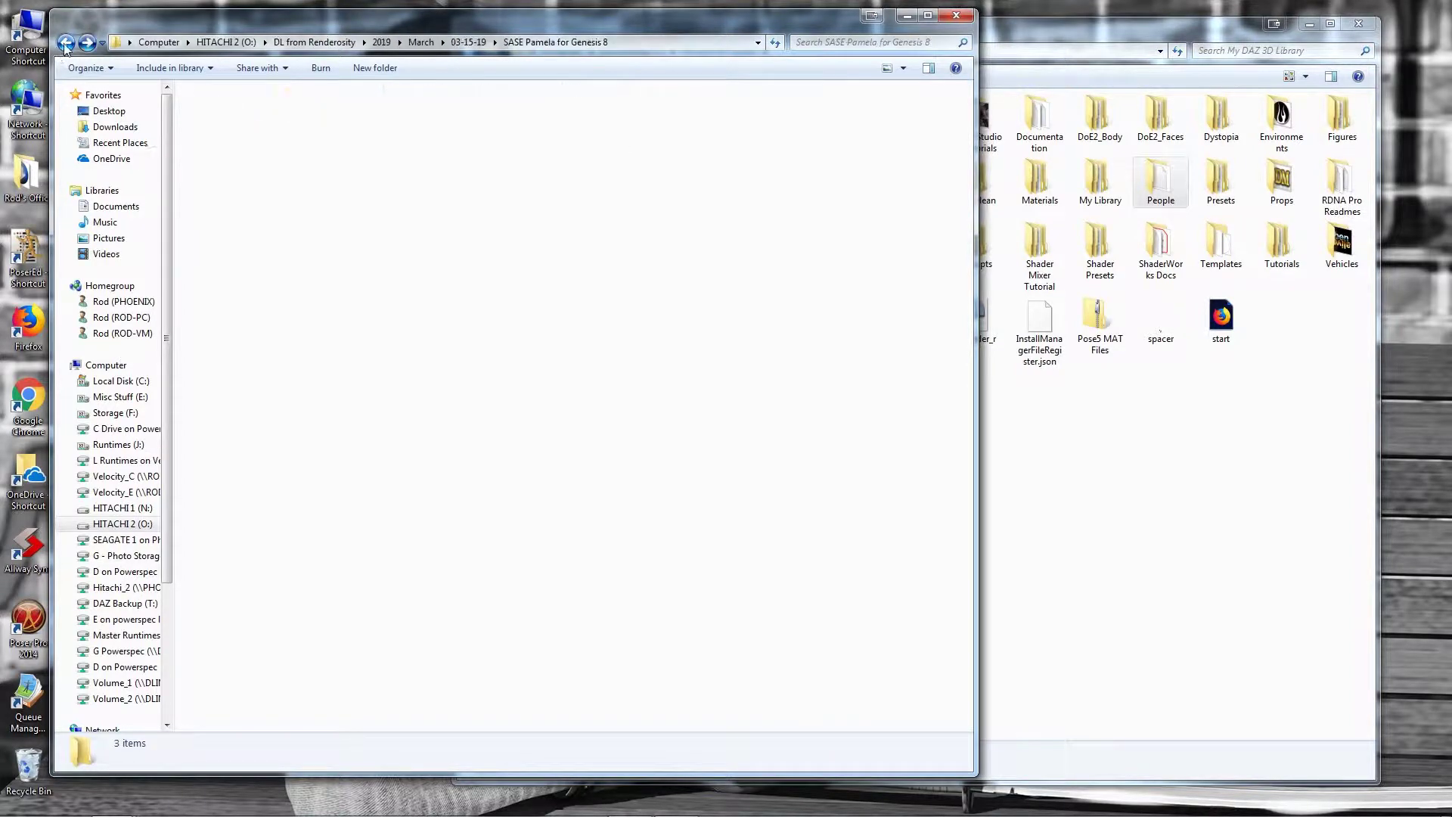
{"action": "double_click", "coordinate": [319, 134]}
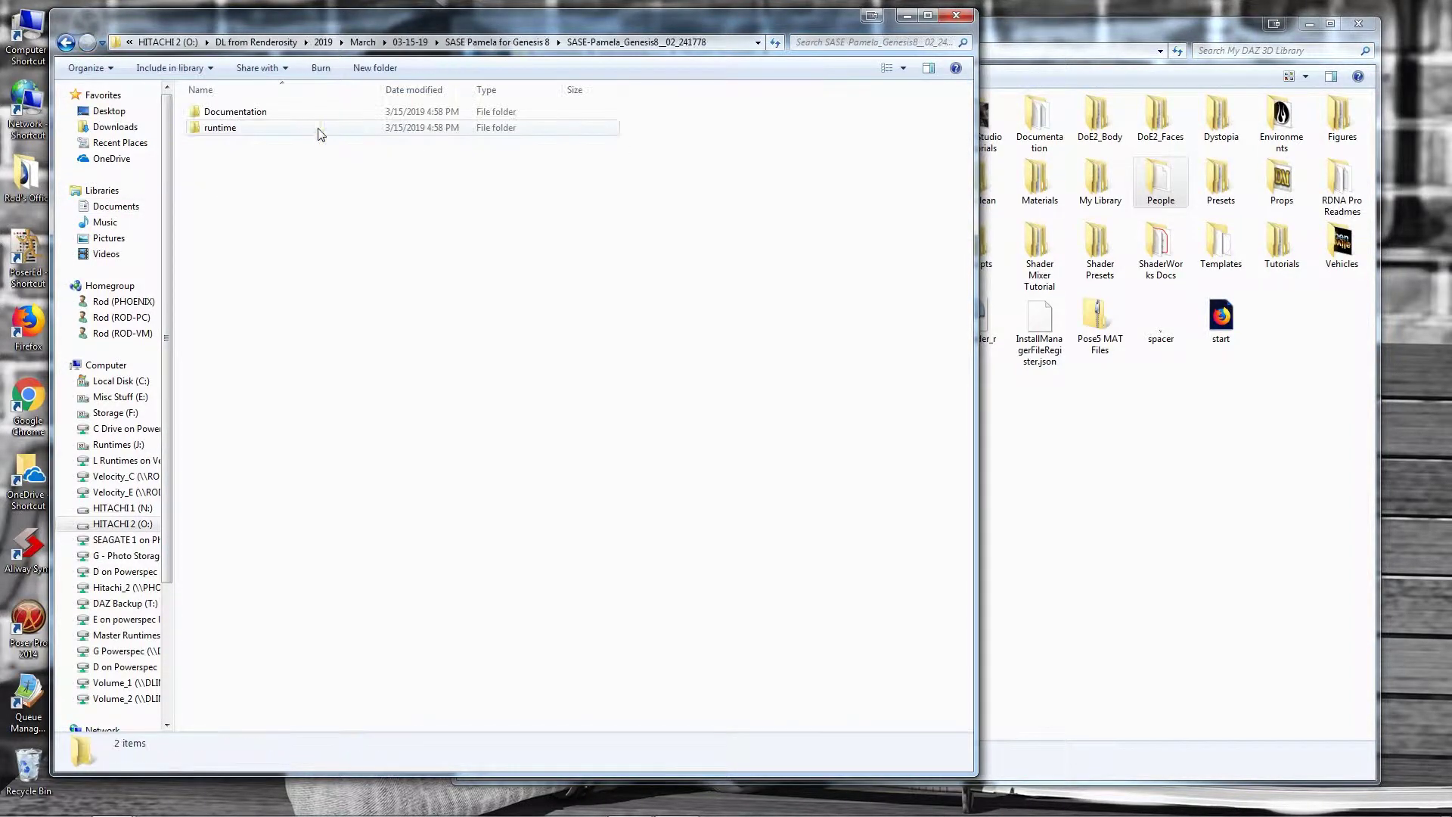
{"action": "left_click", "coordinate": [212, 131]}
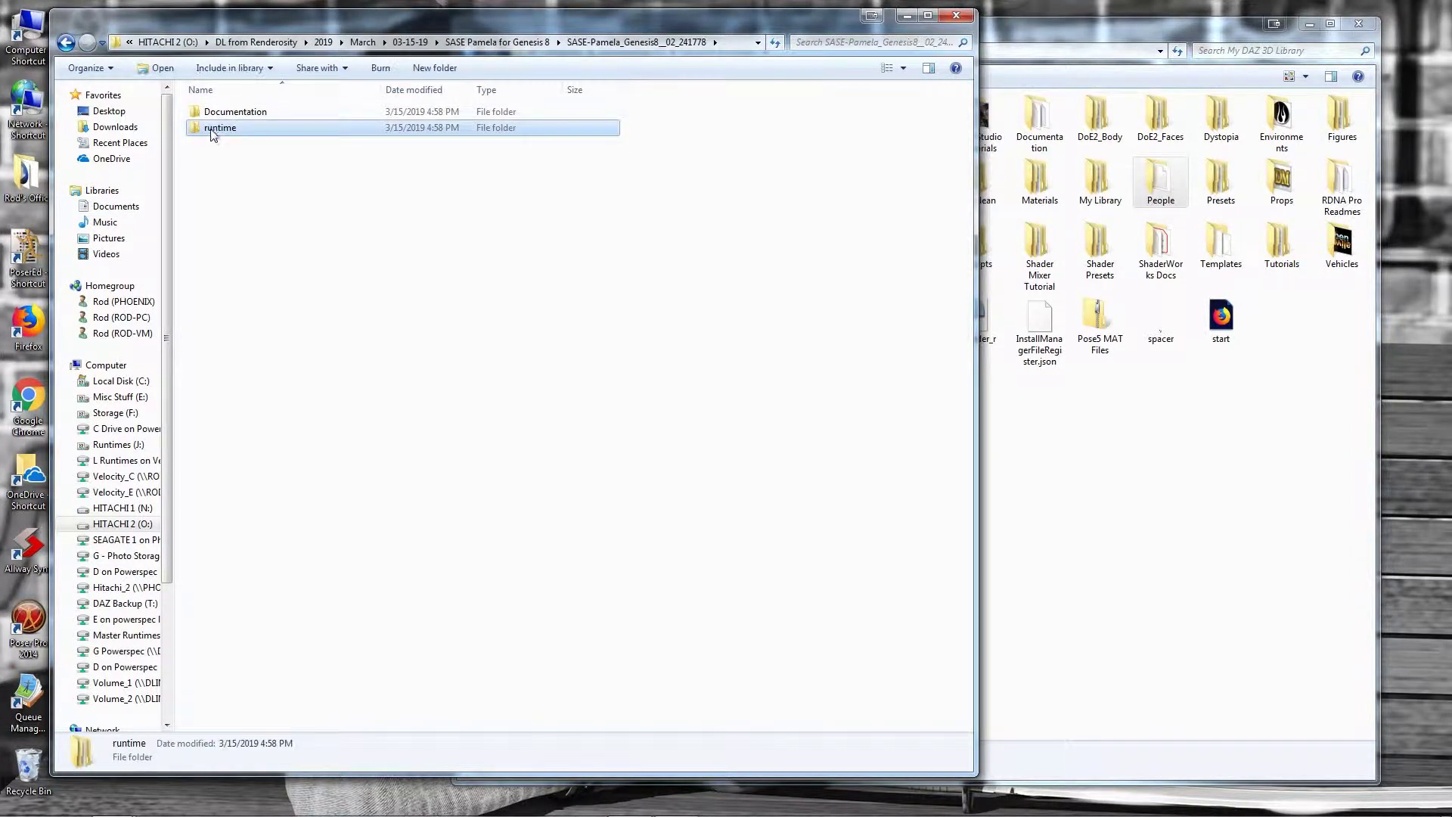
{"action": "left_click_drag", "start_coordinate": [197, 134], "coordinate": [1186, 598]}
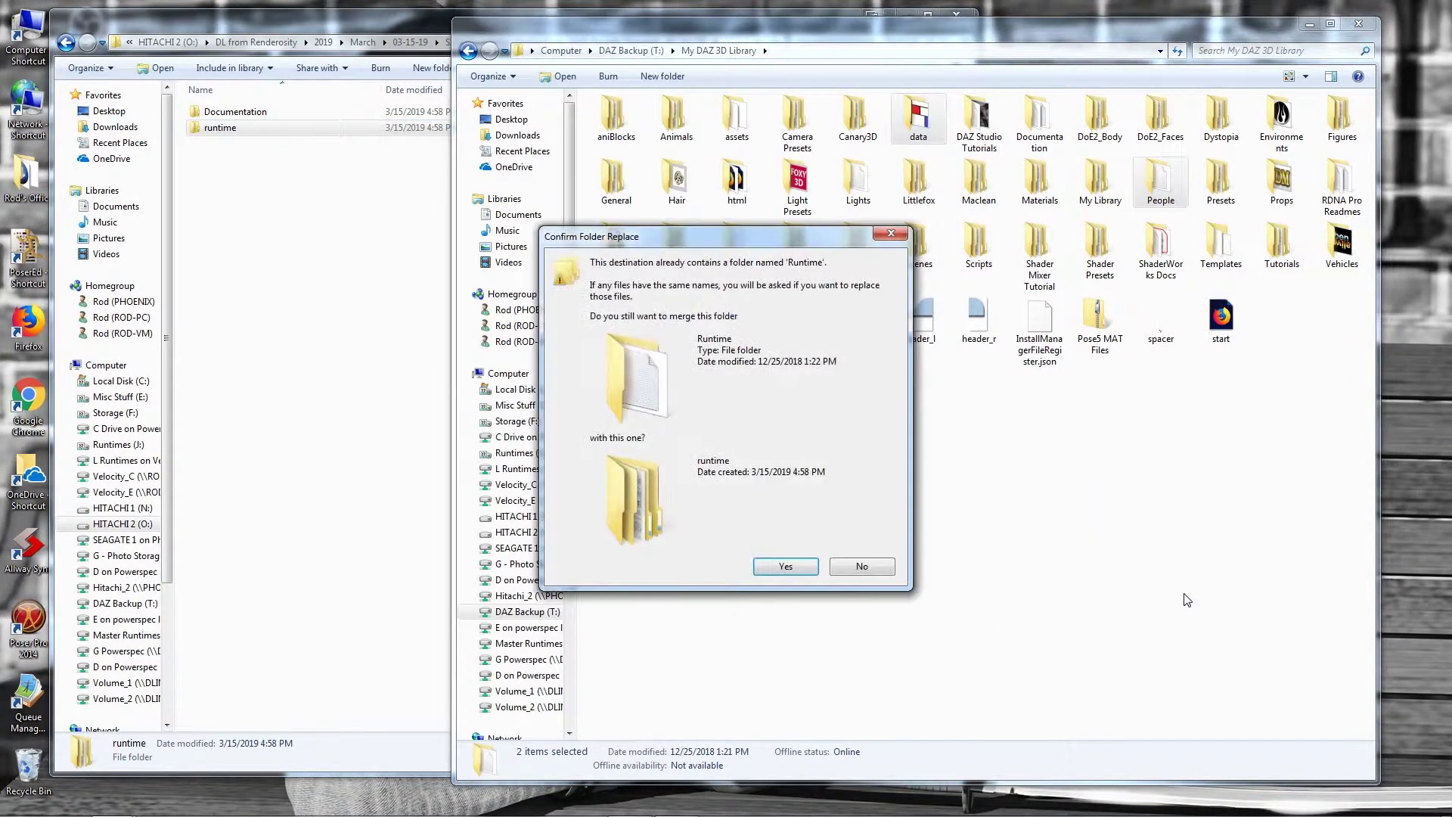
{"action": "left_click", "coordinate": [774, 567]}
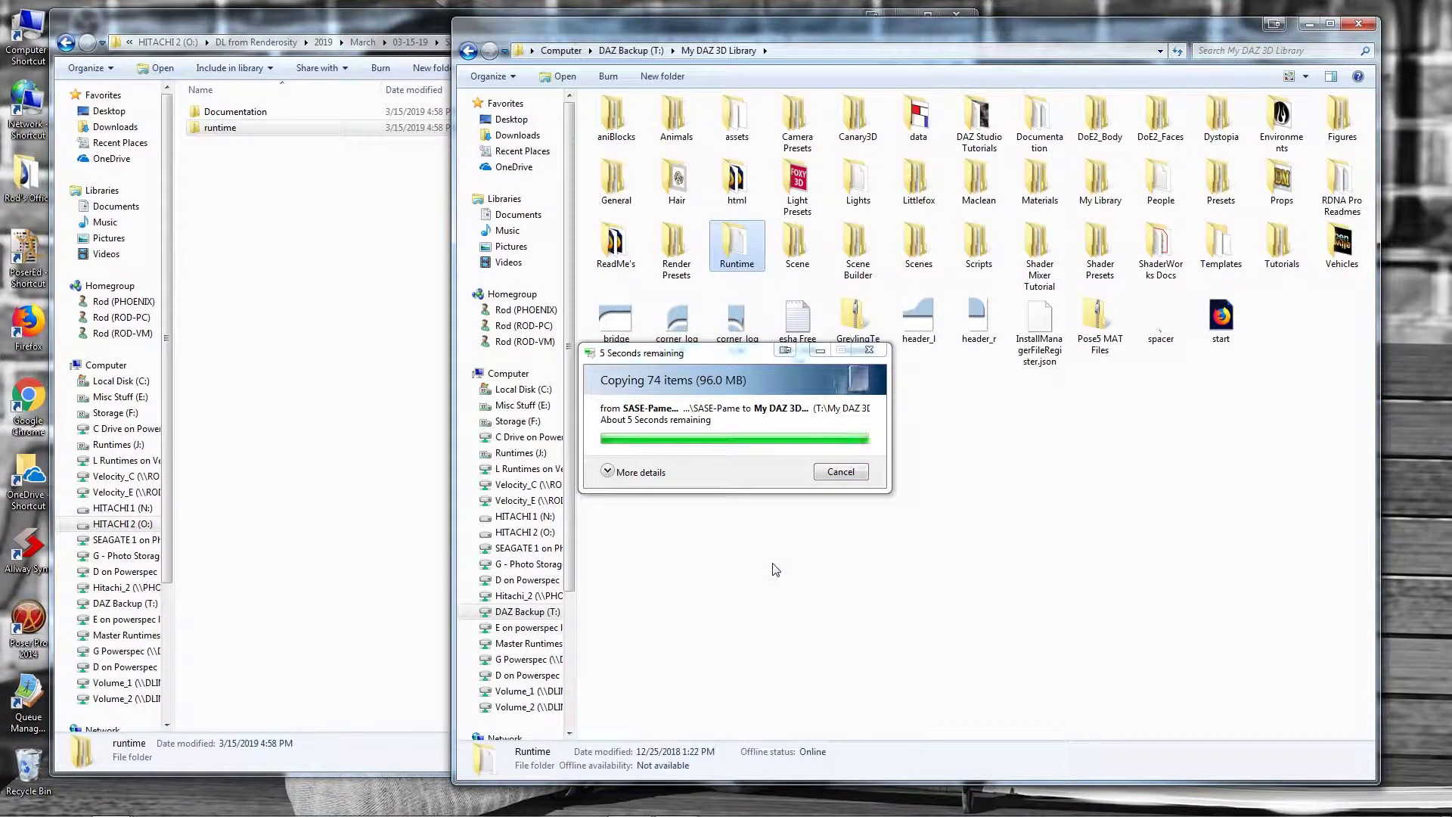
- Return to the 03-15-19 downloads, open Rosie for the G3 and G8 Females, and show its contents as large icons
{"action": "left_click", "coordinate": [193, 298]}
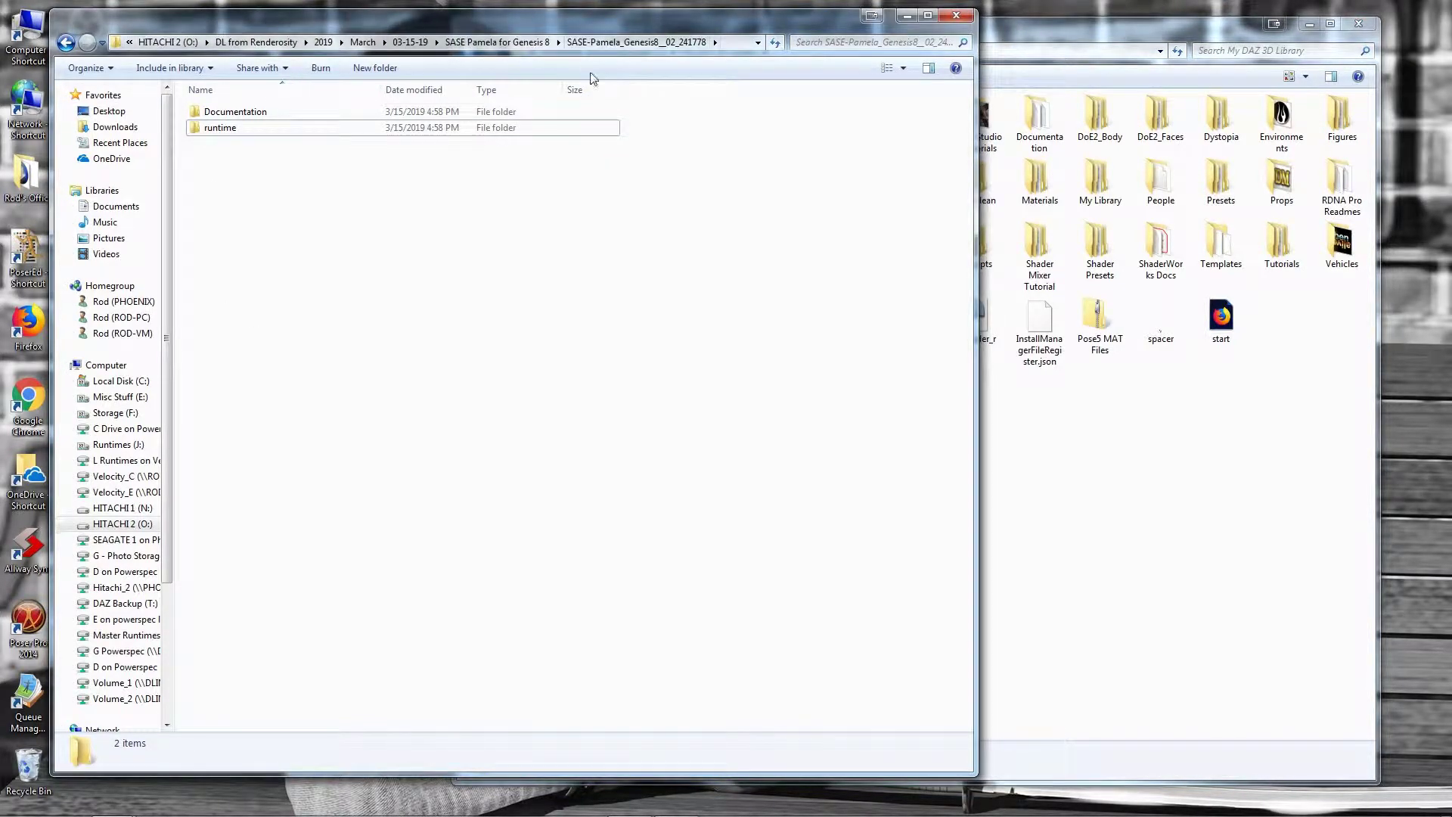
{"action": "left_click", "coordinate": [412, 43]}
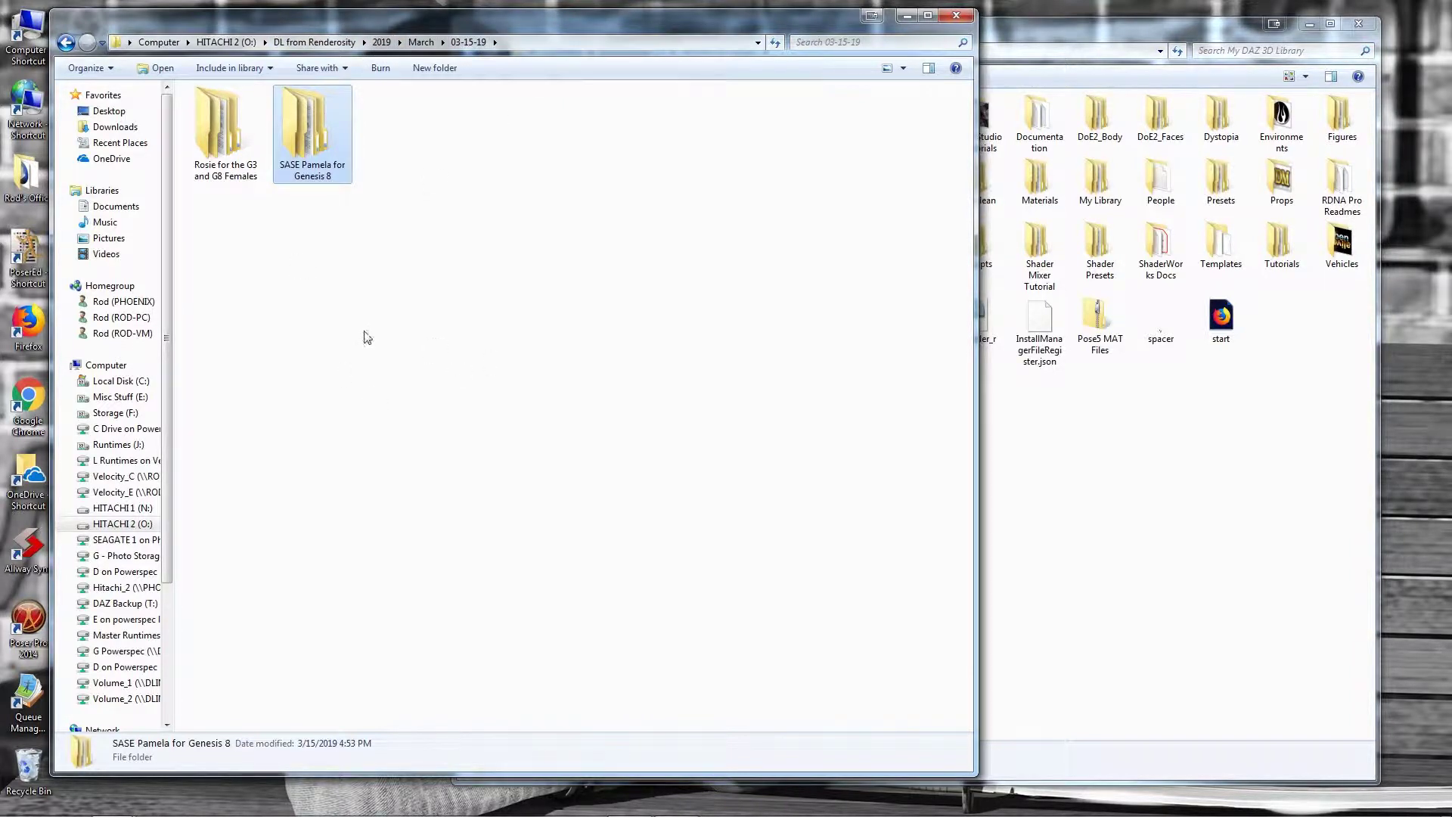
{"action": "left_click", "coordinate": [215, 114]}
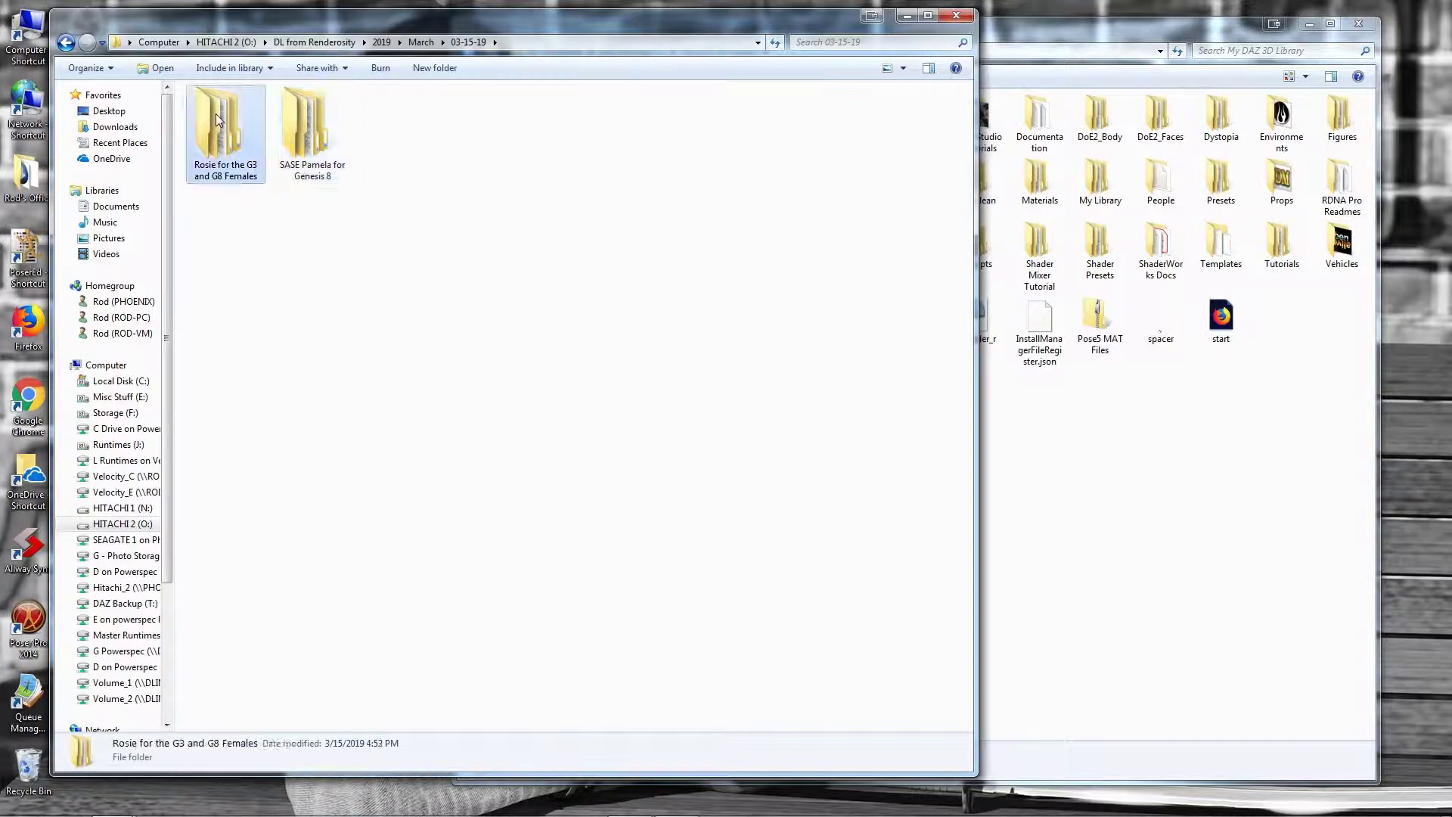
{"action": "double_click", "coordinate": [211, 134]}
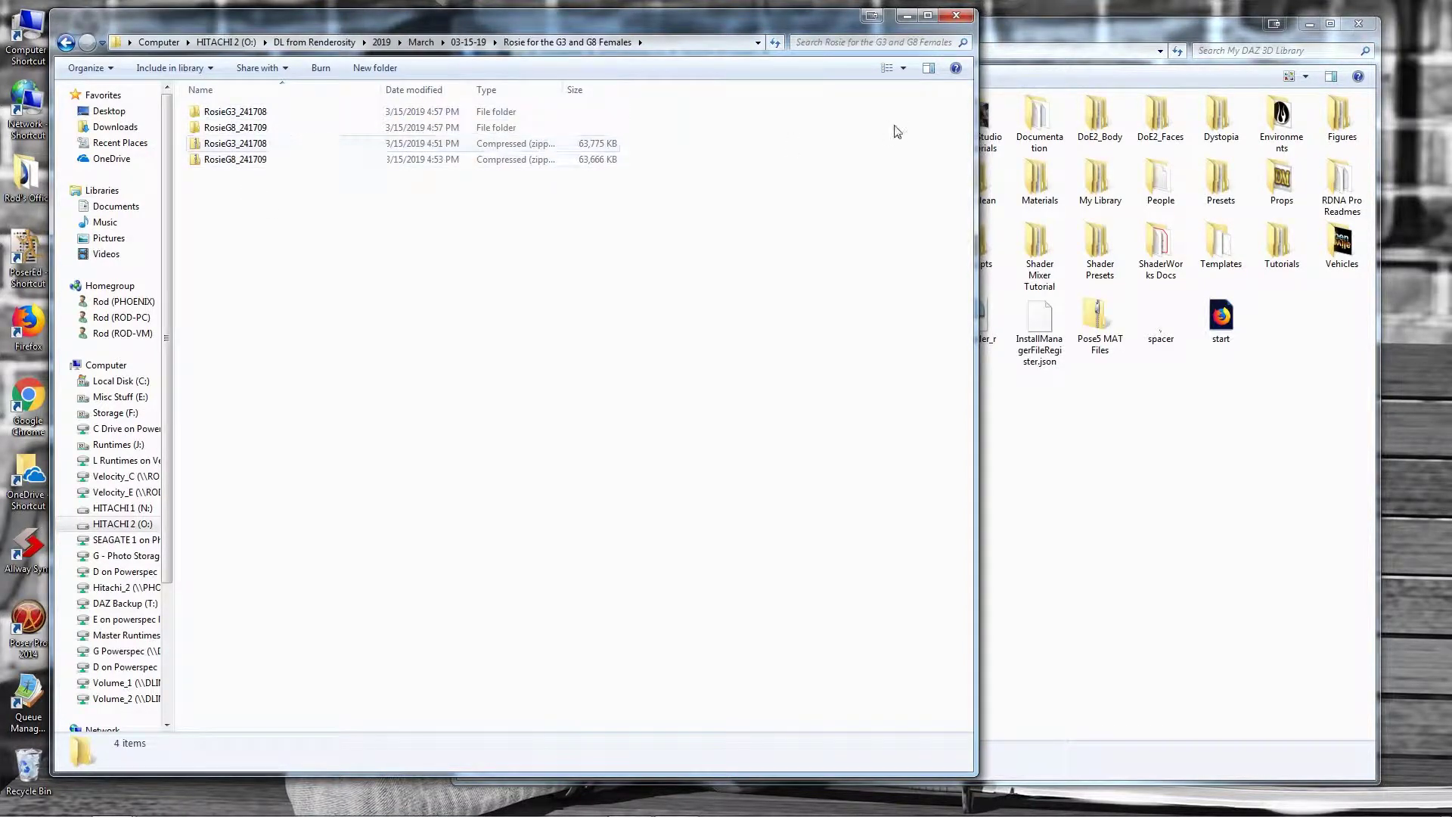
{"action": "left_click", "coordinate": [906, 70]}
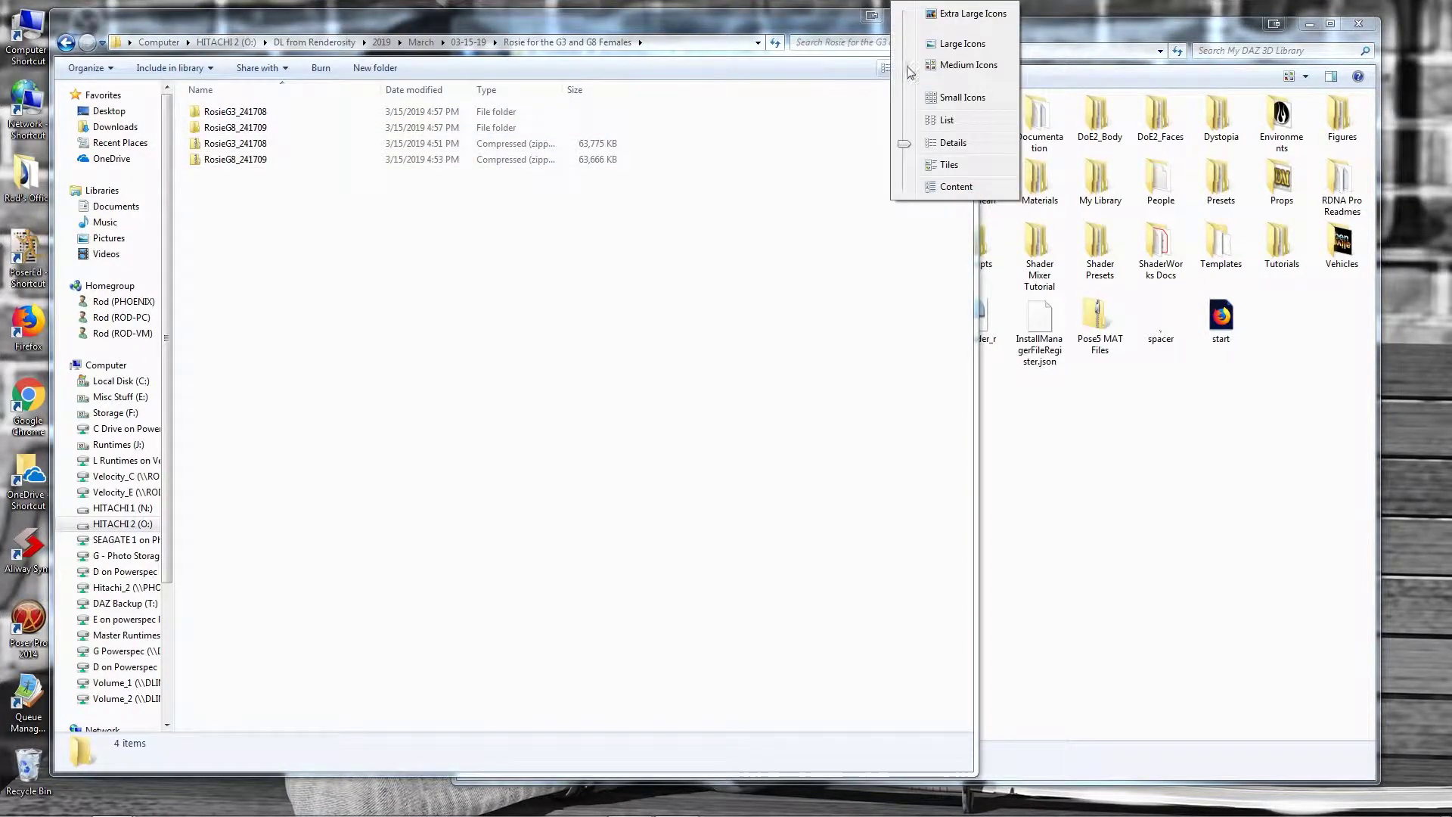
{"action": "left_click", "coordinate": [942, 44]}
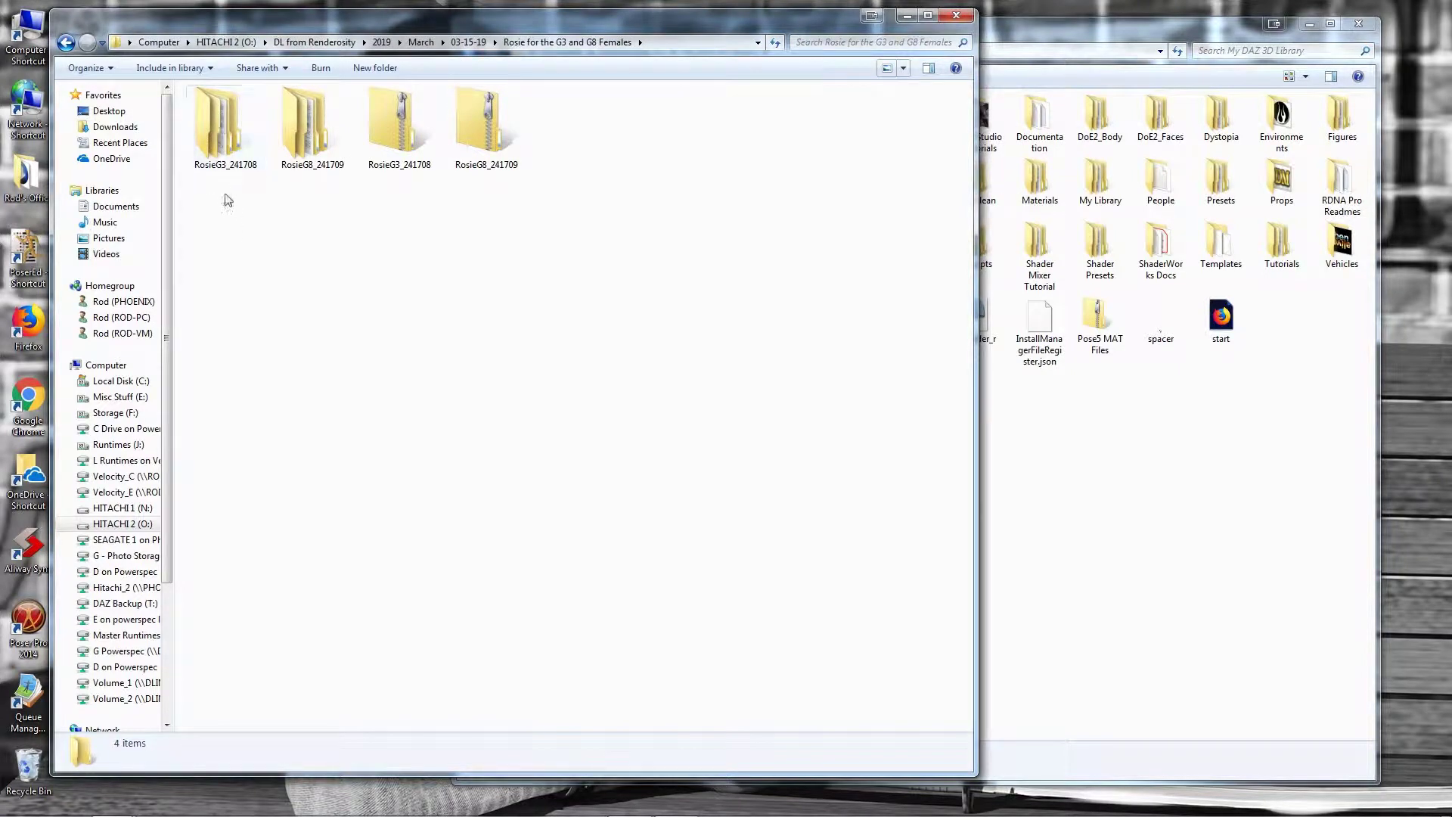
- Copy the data, People and Runtime folders from RosieG3_241708 into My DAZ 3D Library, merging existing folders and skipping all conflicting files
{"action": "left_click", "coordinate": [221, 136]}
{"action": "double_click", "coordinate": [222, 136]}
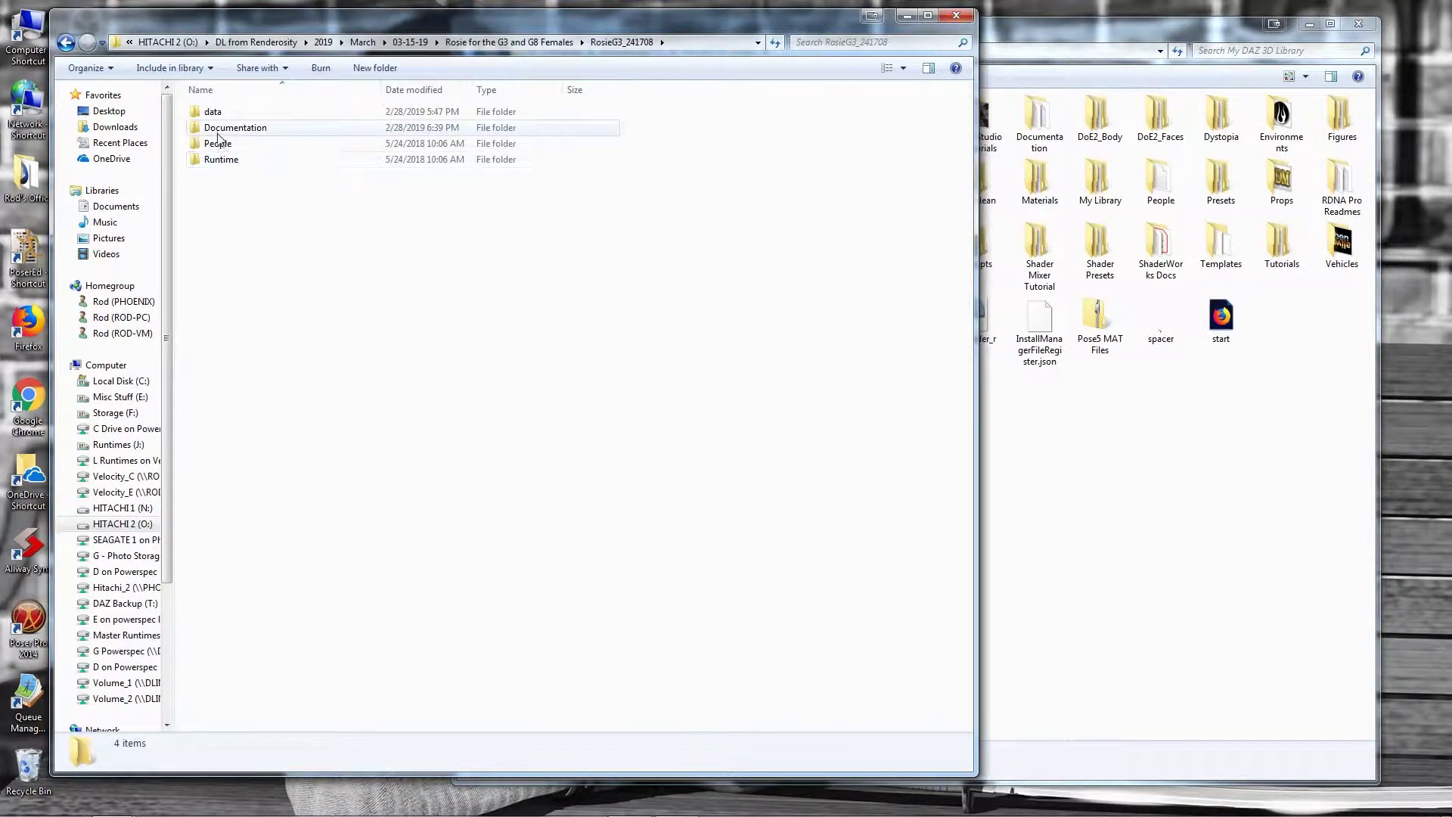
{"action": "left_click", "coordinate": [224, 119]}
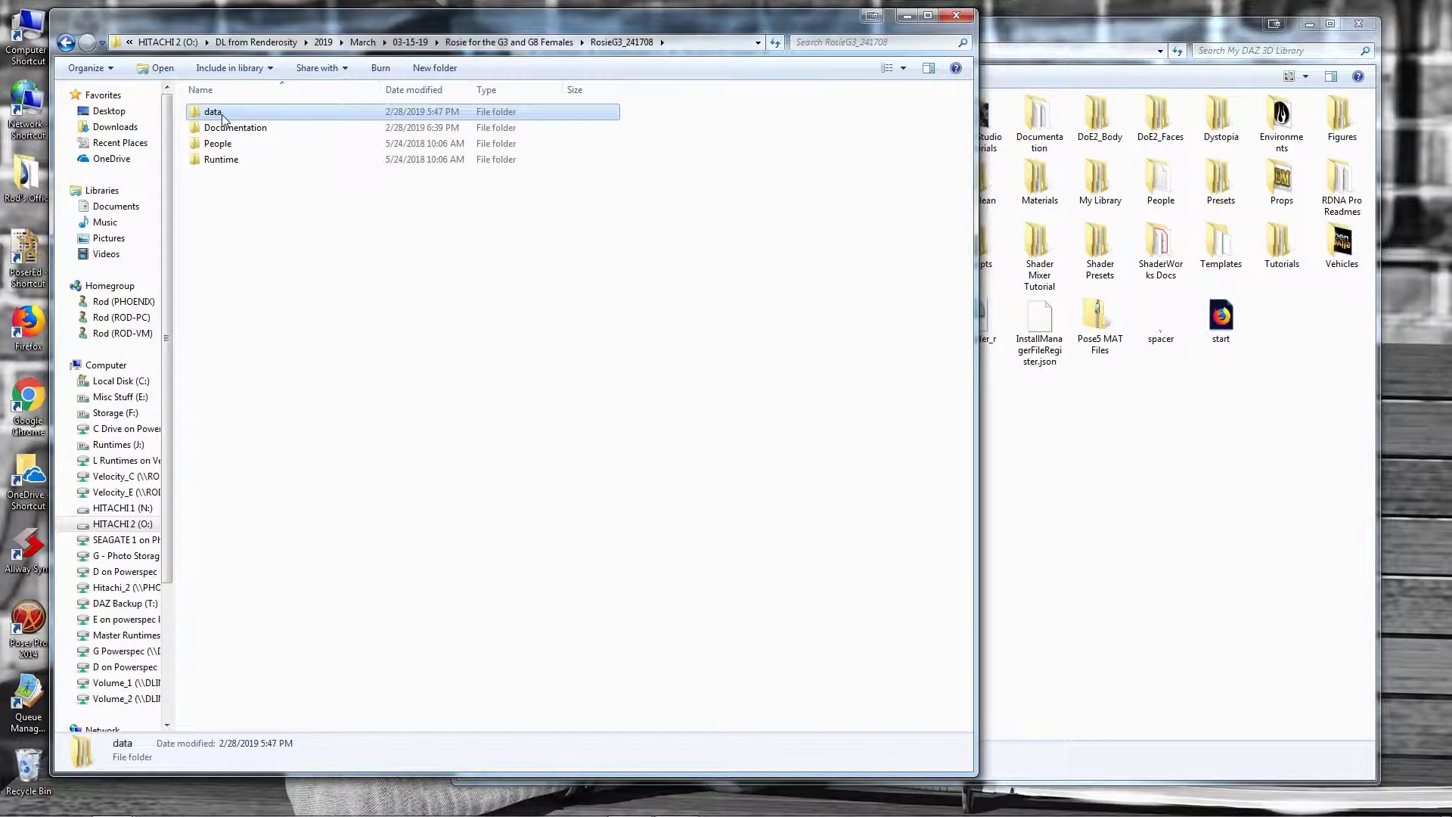
{"action": "left_click", "coordinate": [212, 144], "text": "ctrl"}
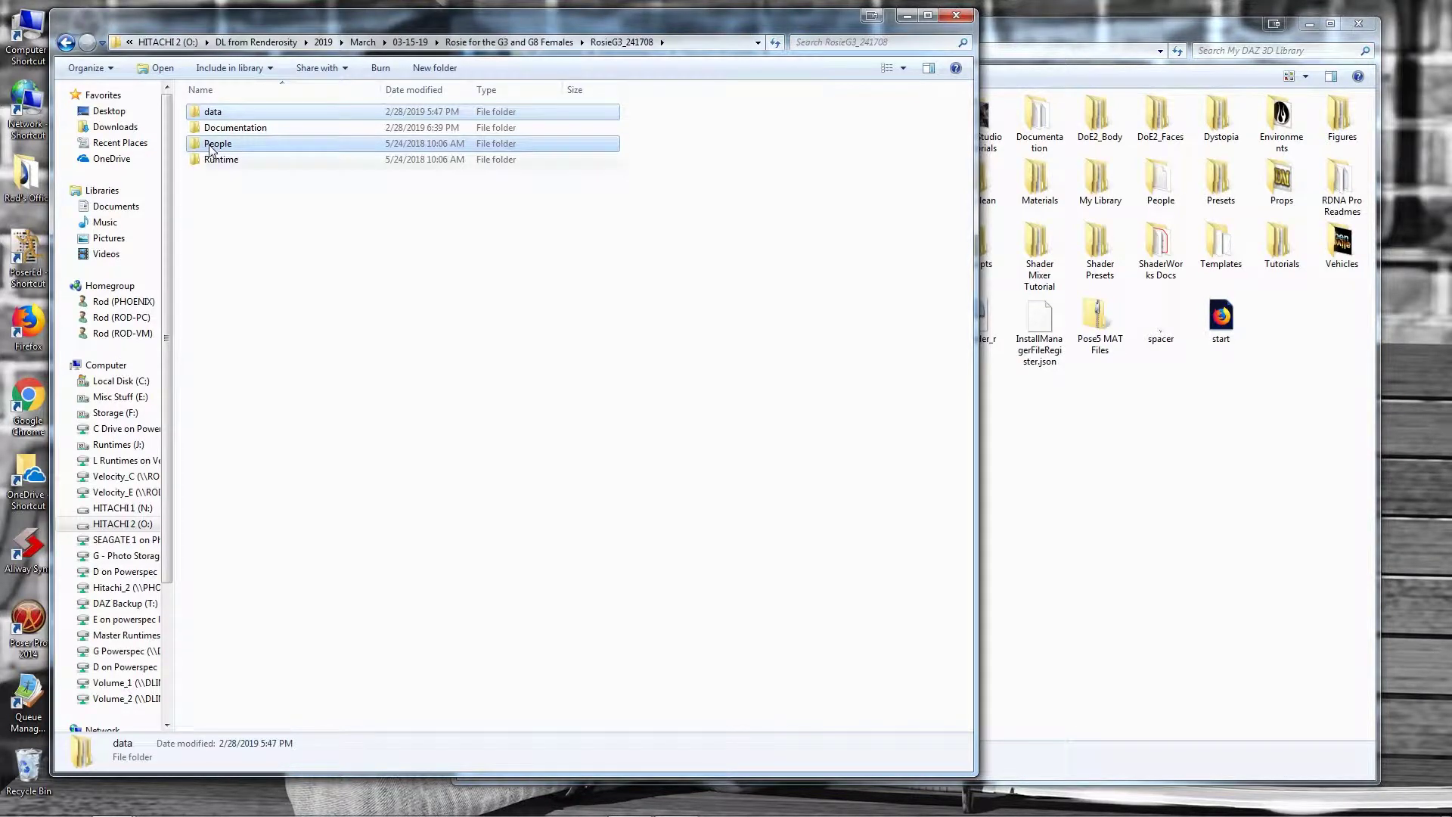
{"action": "left_click", "coordinate": [215, 159], "text": "ctrl"}
{"action": "left_click_drag", "start_coordinate": [199, 165], "coordinate": [1136, 582]}
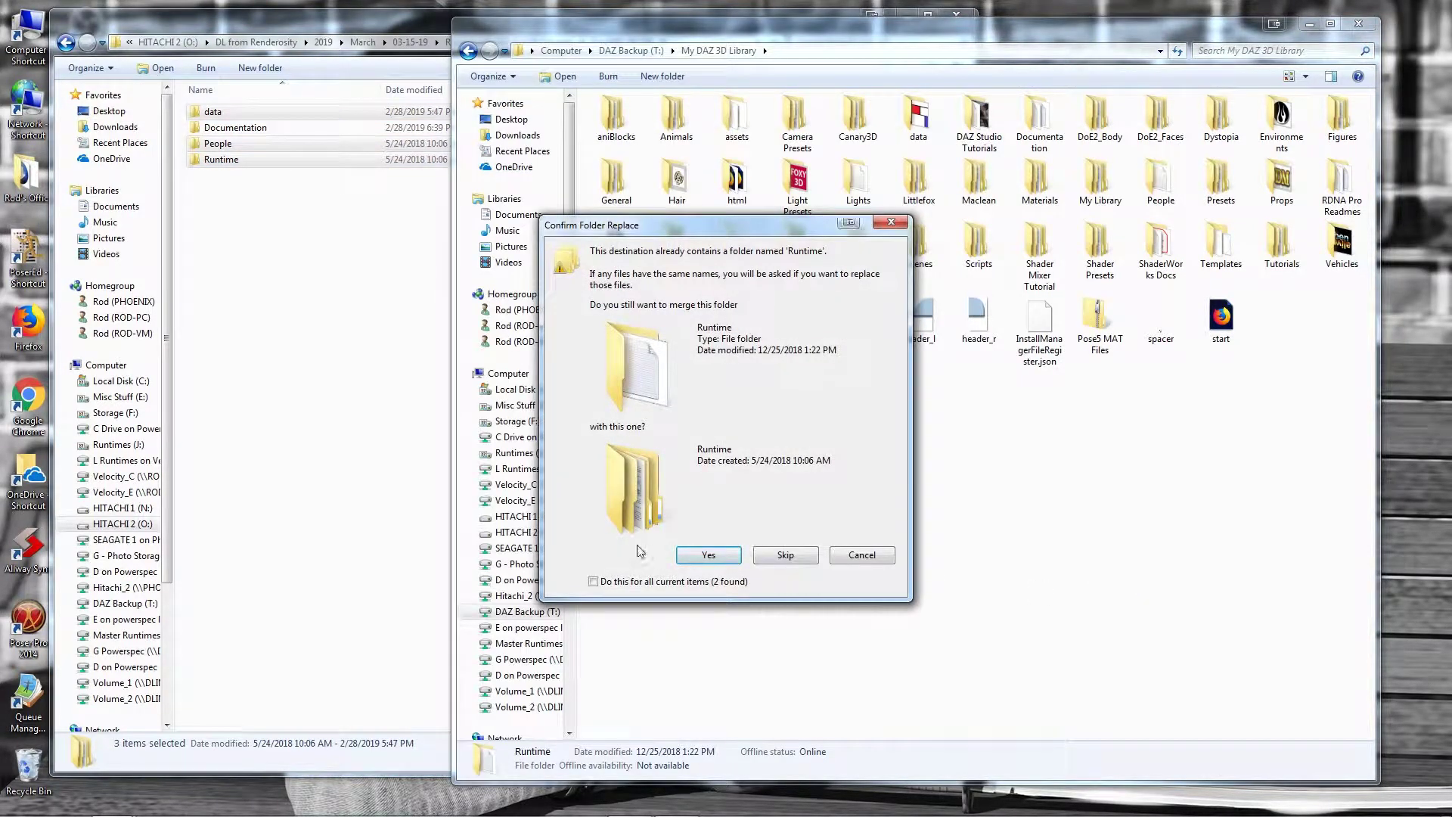
{"action": "left_click", "coordinate": [709, 555]}
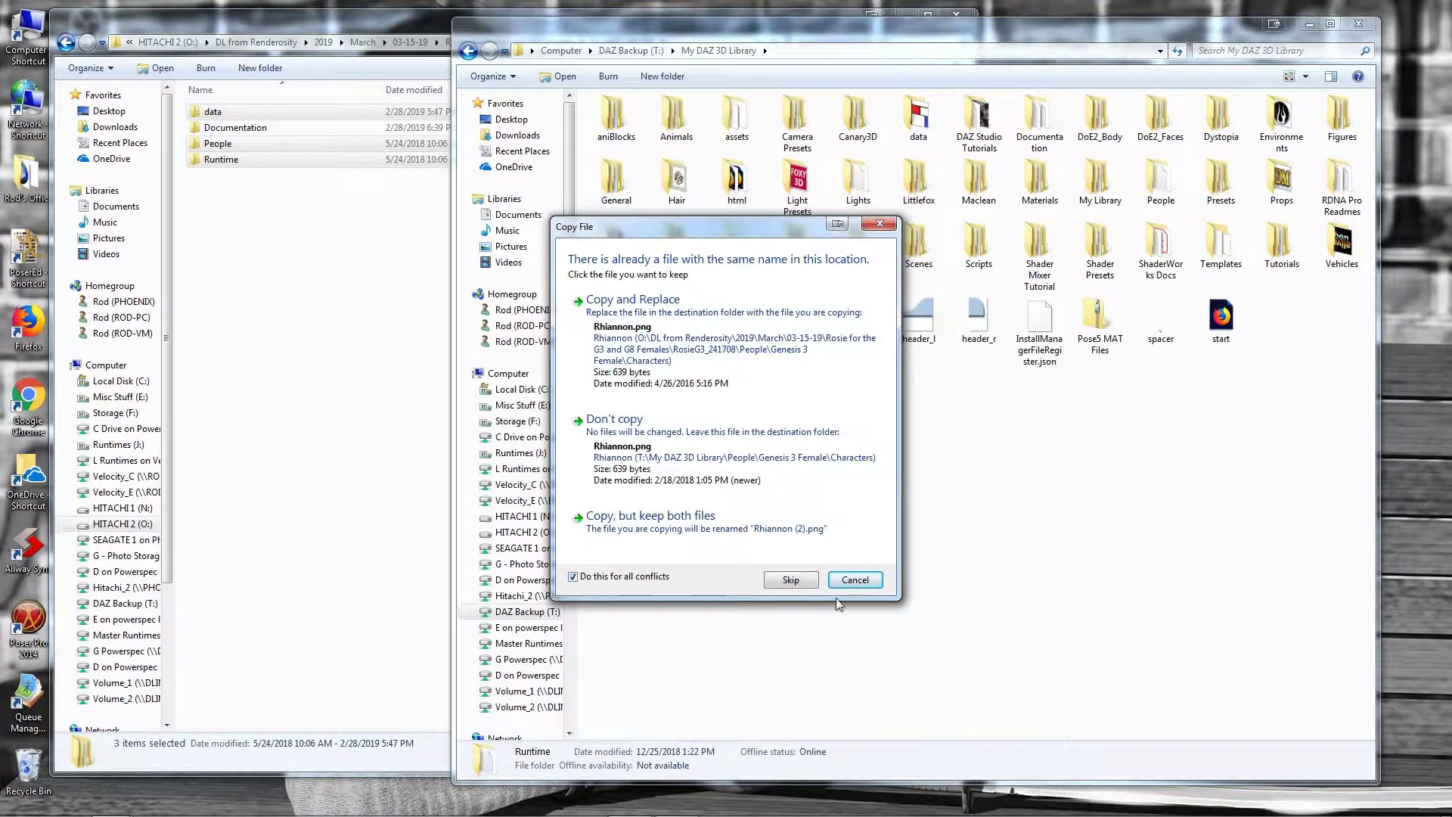
{"action": "left_click", "coordinate": [811, 582]}
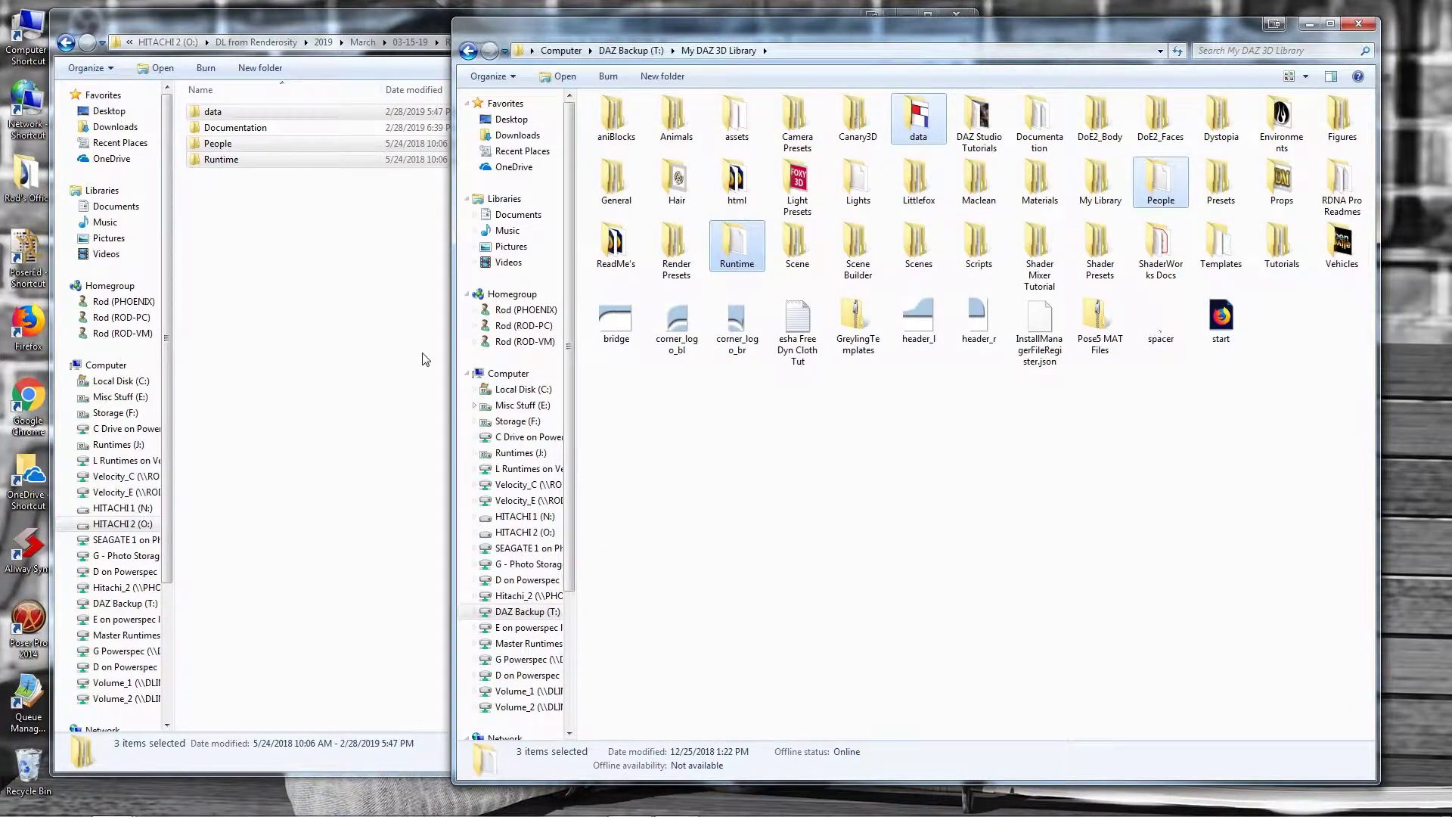
- Copy the data, People and Runtime folders from RosieG8_241709 into My DAZ 3D Library, merging existing folders and skipping all conflicting files
{"action": "left_click", "coordinate": [384, 313]}
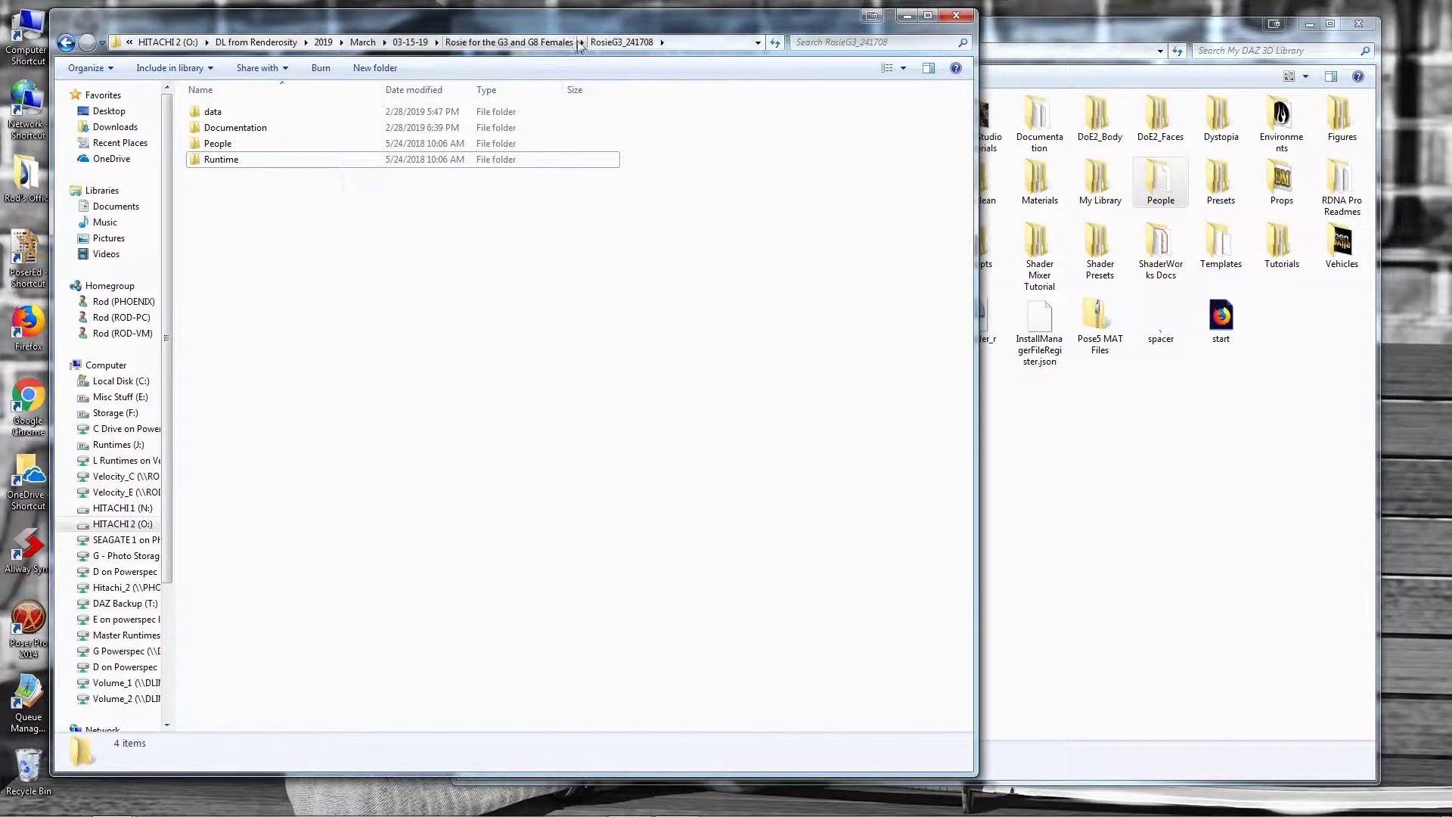
{"action": "left_click", "coordinate": [597, 40]}
{"action": "left_click", "coordinate": [552, 44]}
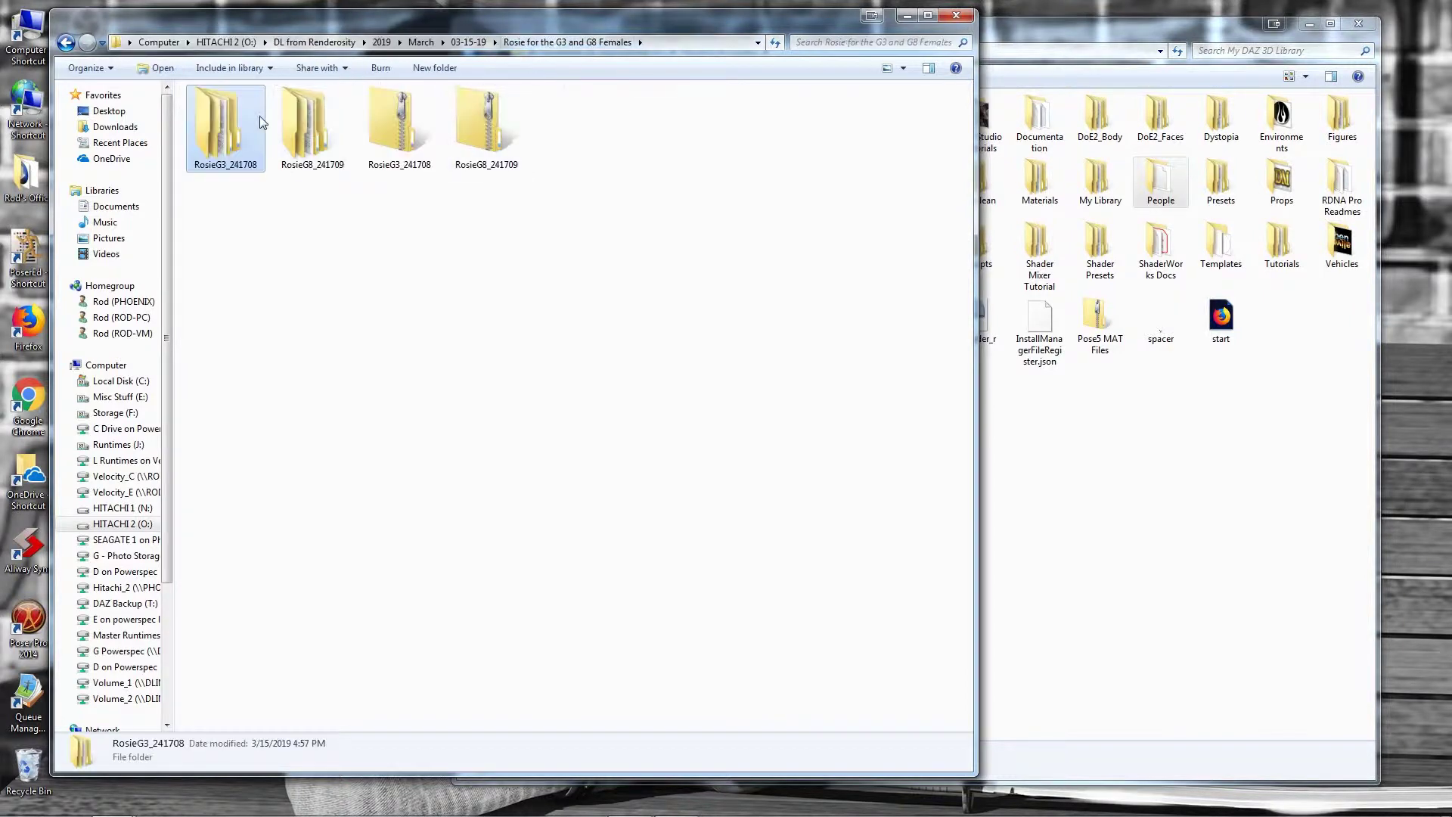
{"action": "double_click", "coordinate": [312, 127]}
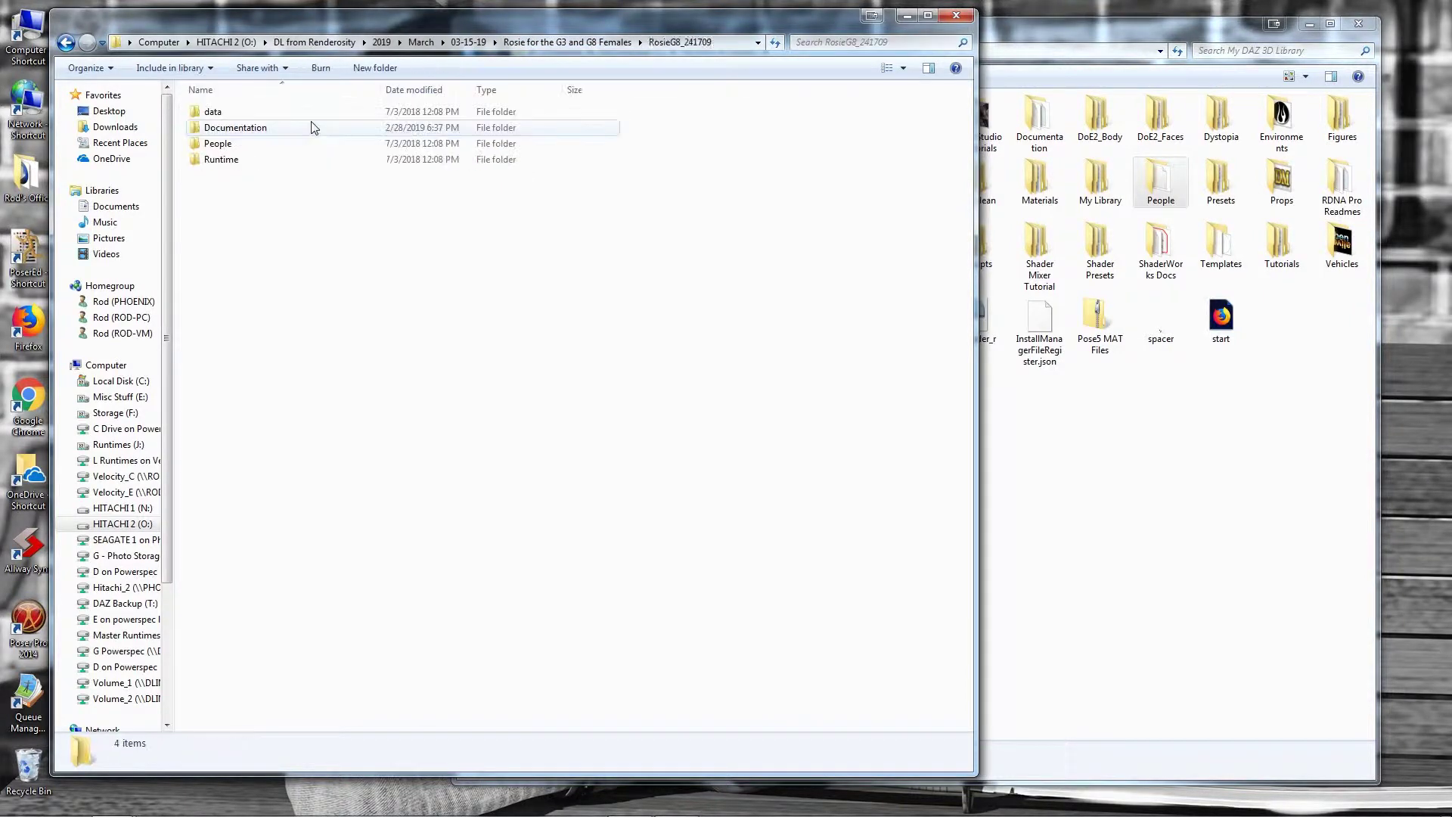
{"action": "left_click", "coordinate": [209, 112]}
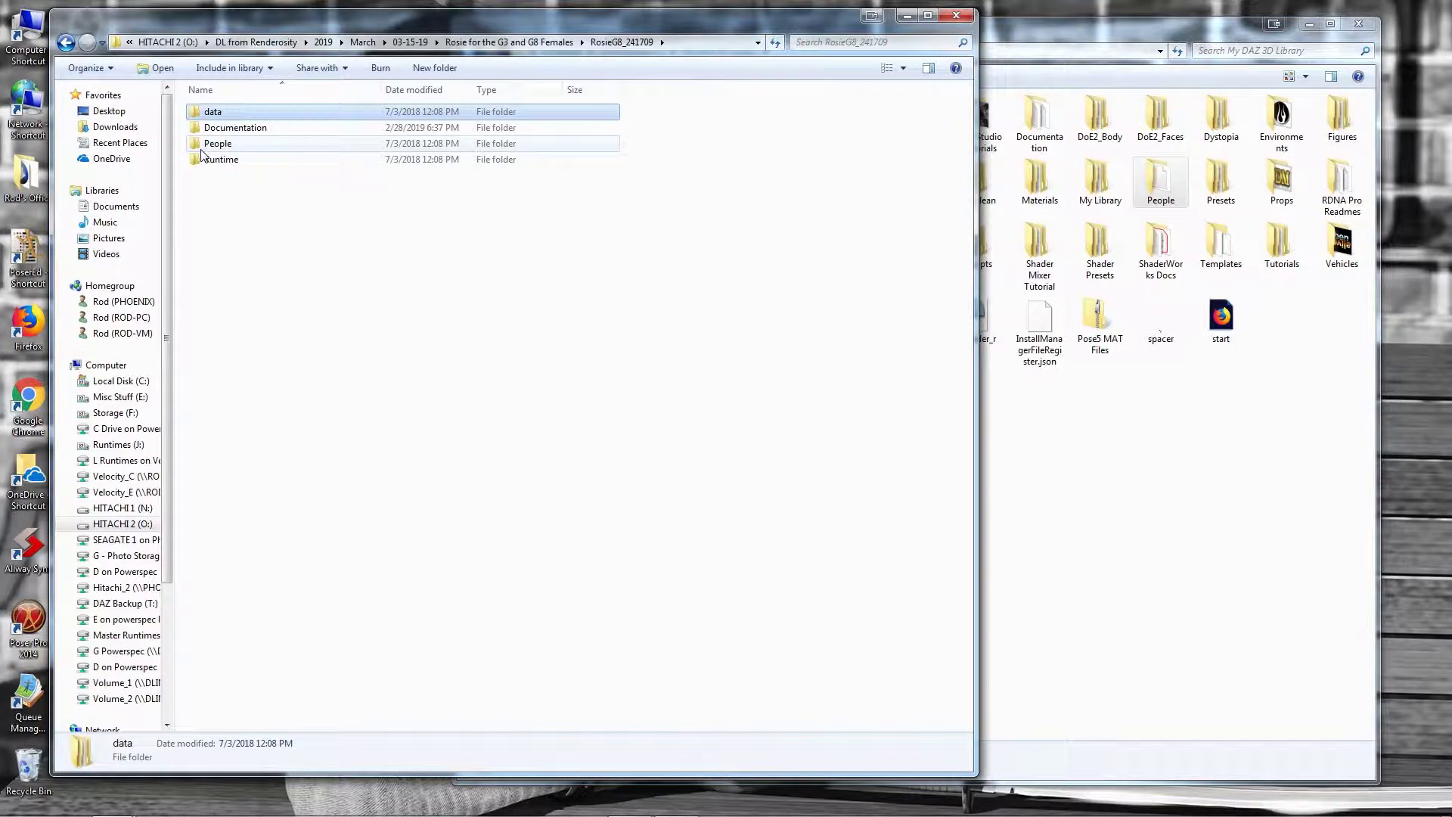
{"action": "left_click", "coordinate": [202, 148], "text": "ctrl"}
{"action": "left_click", "coordinate": [201, 162], "text": "ctrl"}
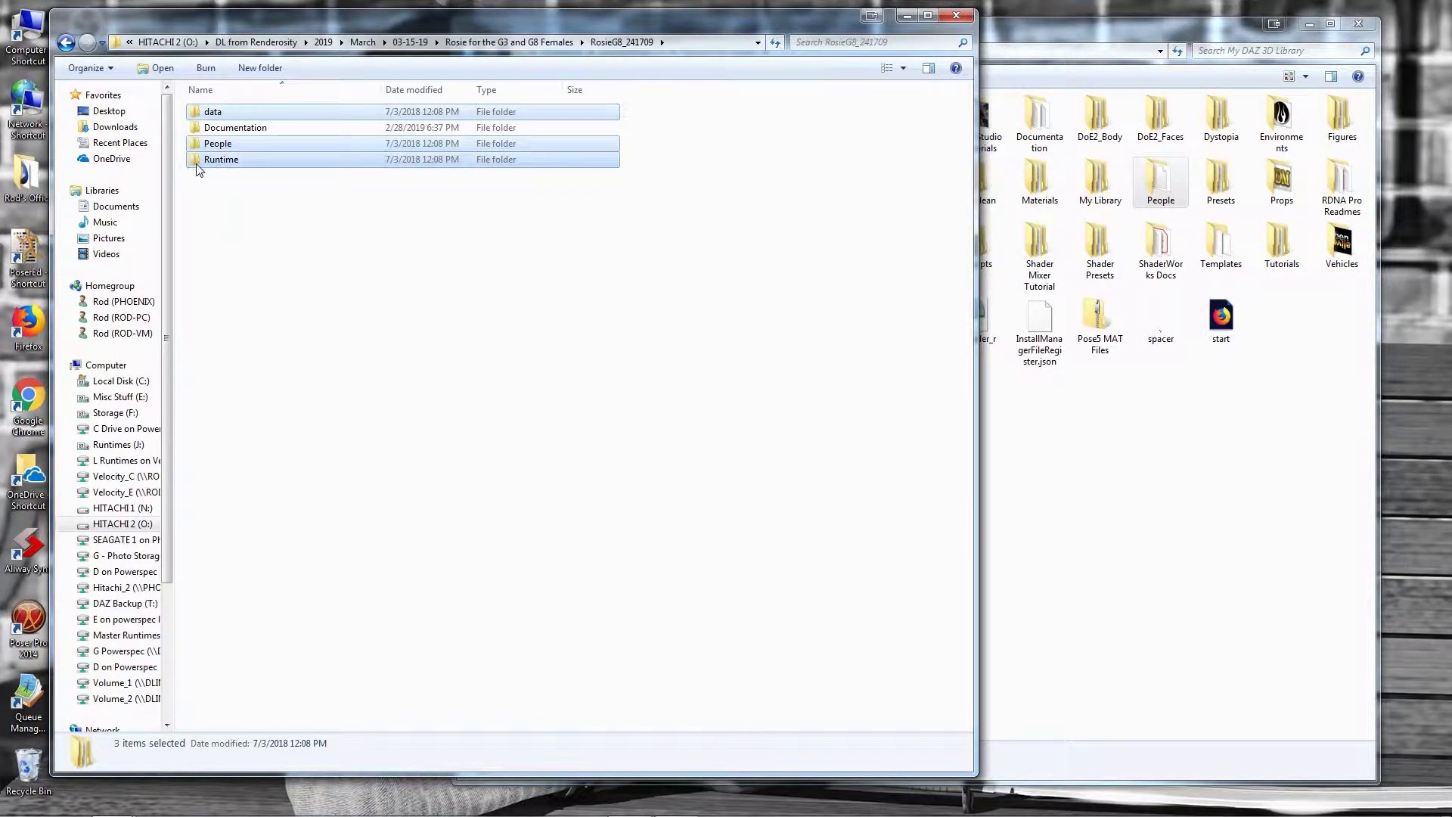
{"action": "left_click_drag", "start_coordinate": [197, 165], "coordinate": [1110, 600]}
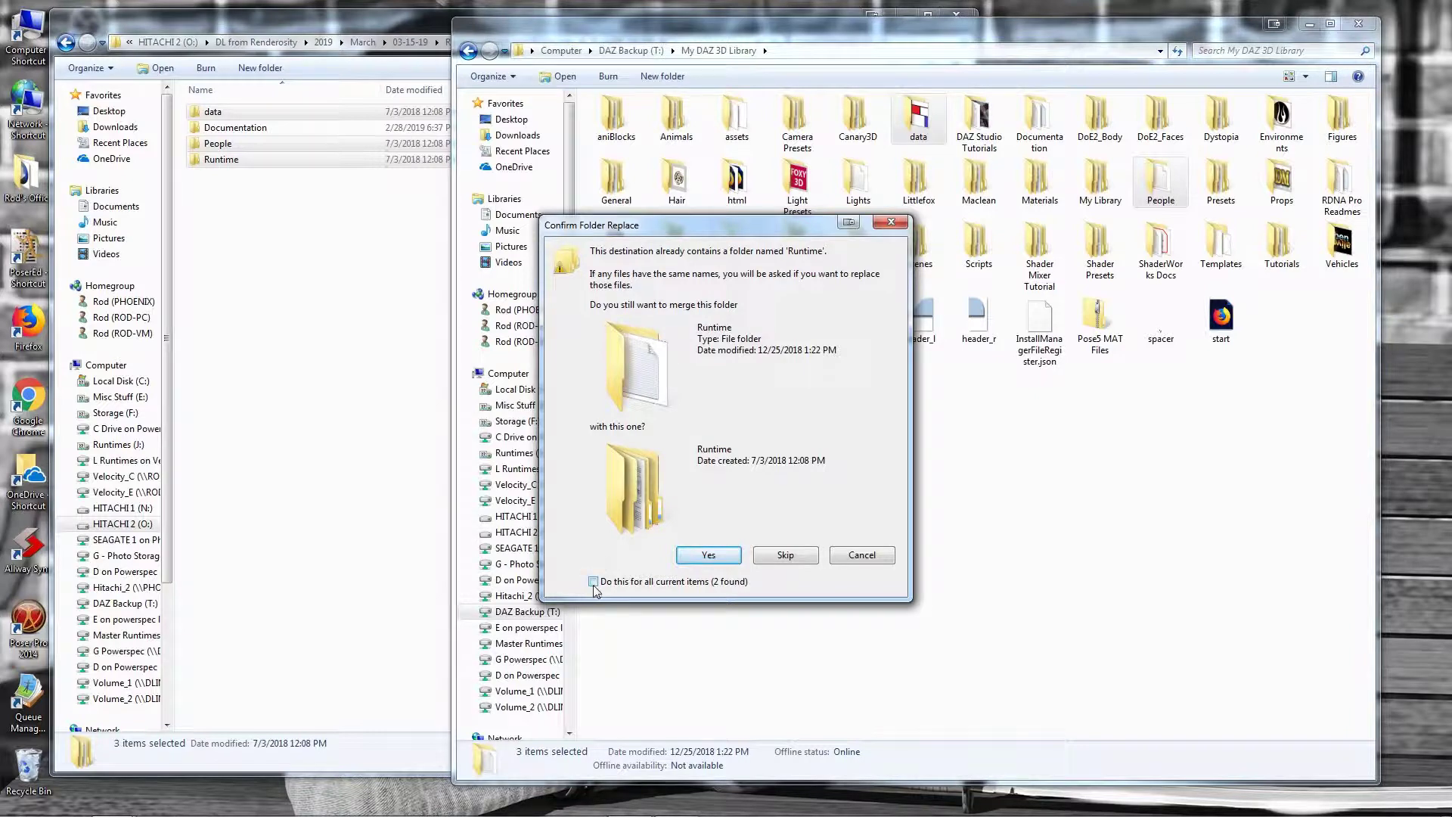
{"action": "left_click", "coordinate": [707, 556]}
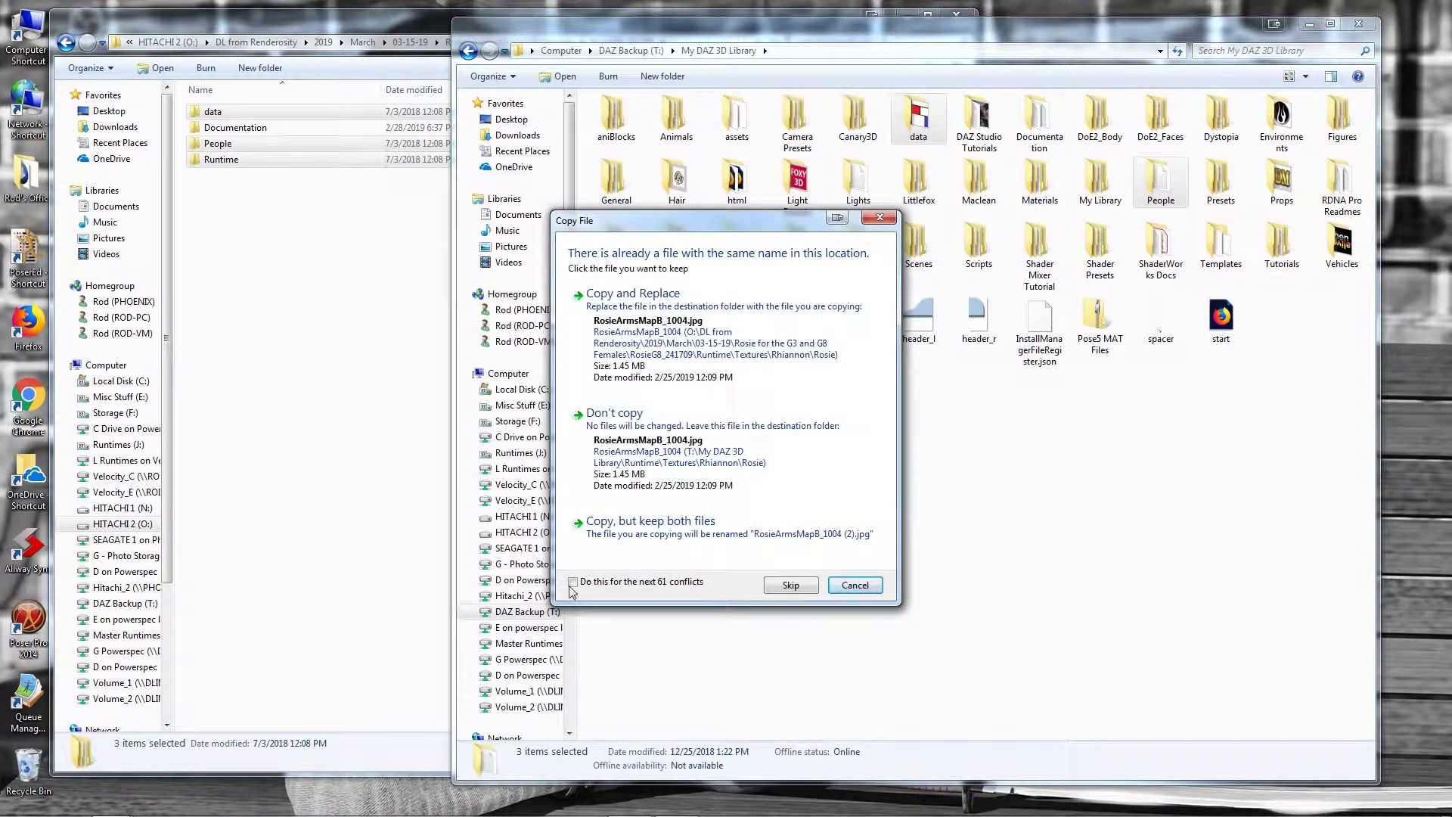
{"action": "left_click", "coordinate": [789, 587]}
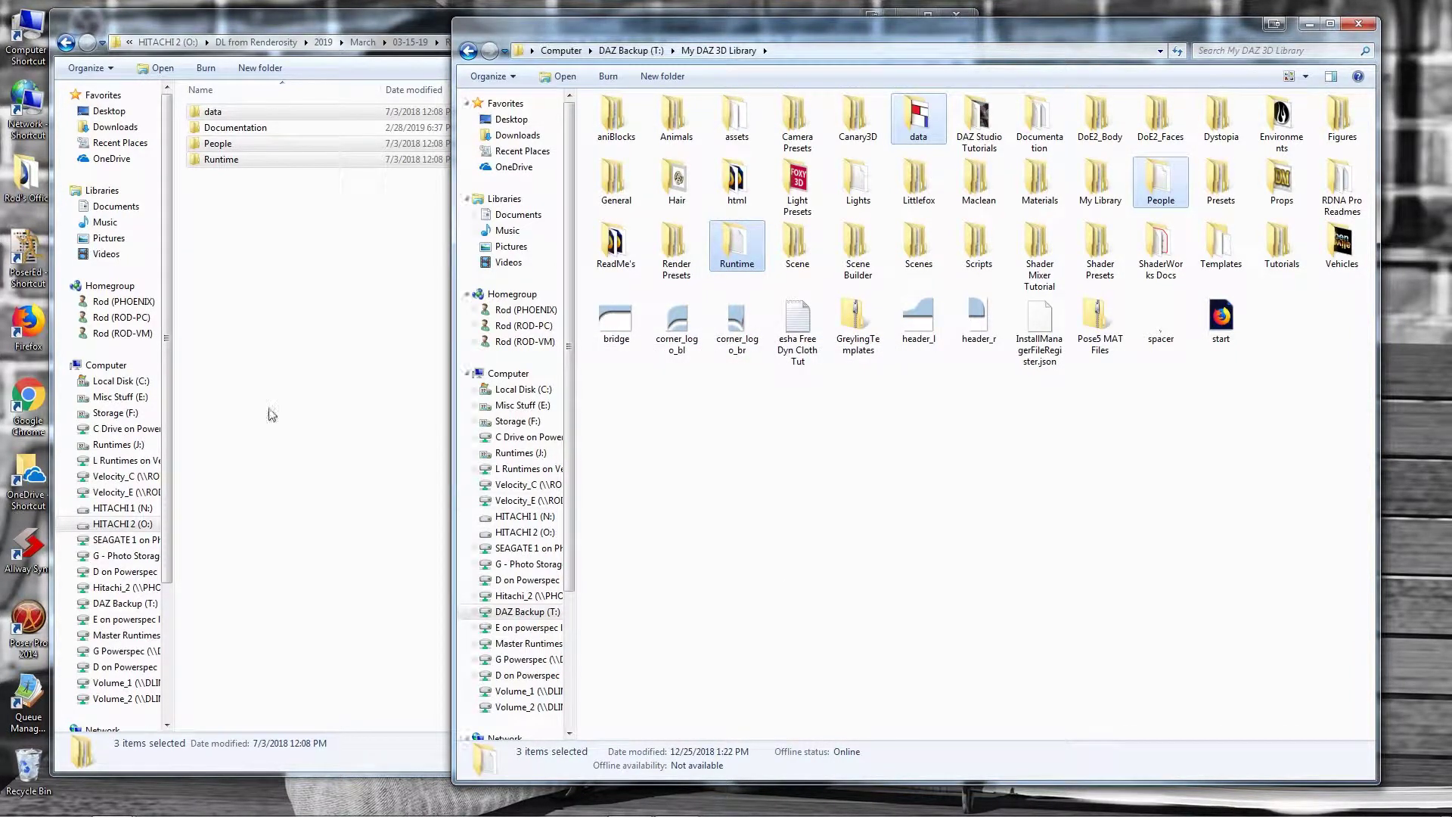
- Return to the 03-15-19 folder and change the icon of Rosie for the G3 and G8 Females to the globe with a mouse
{"action": "left_click", "coordinate": [125, 29]}
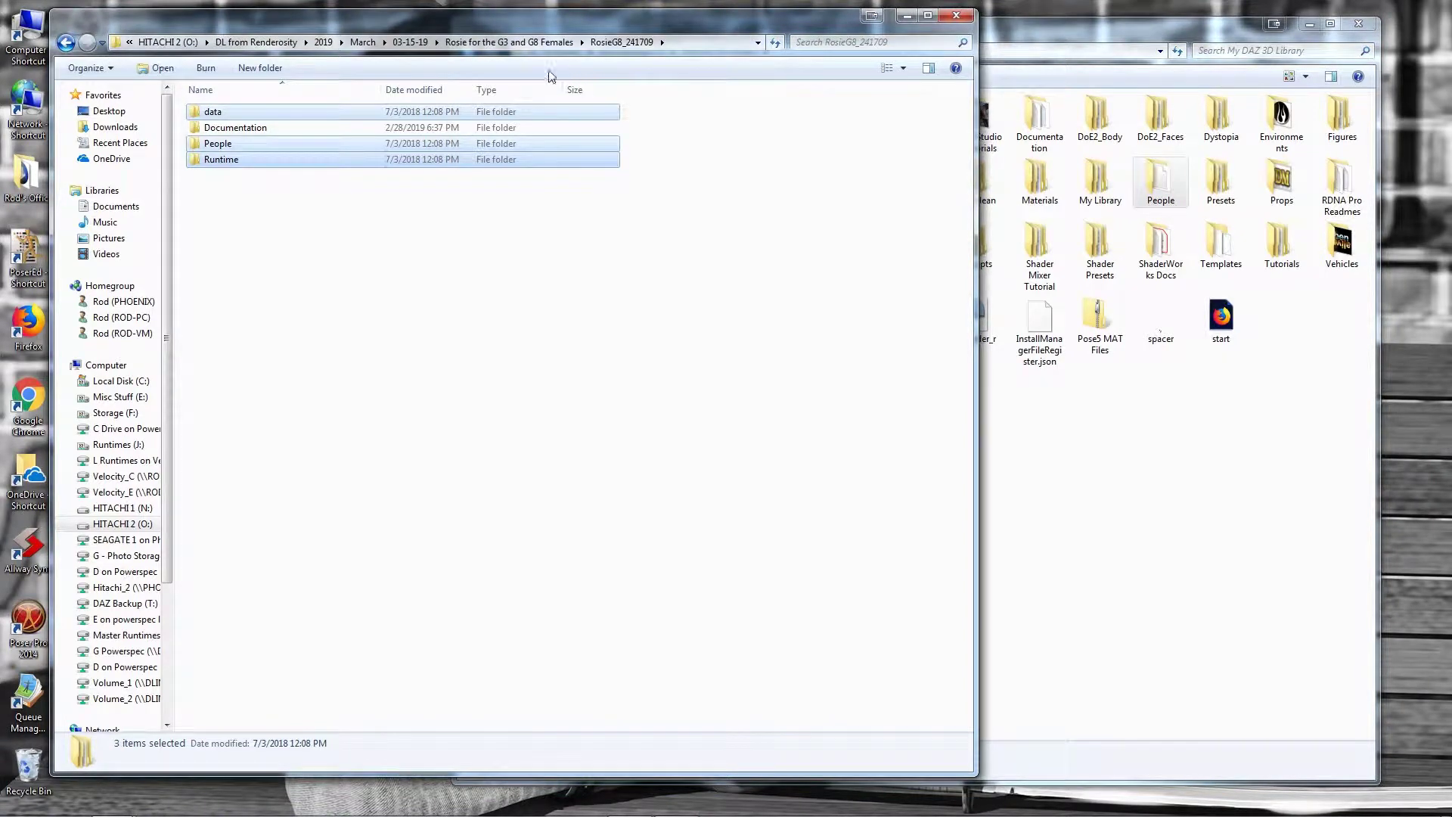
{"action": "left_click", "coordinate": [410, 42]}
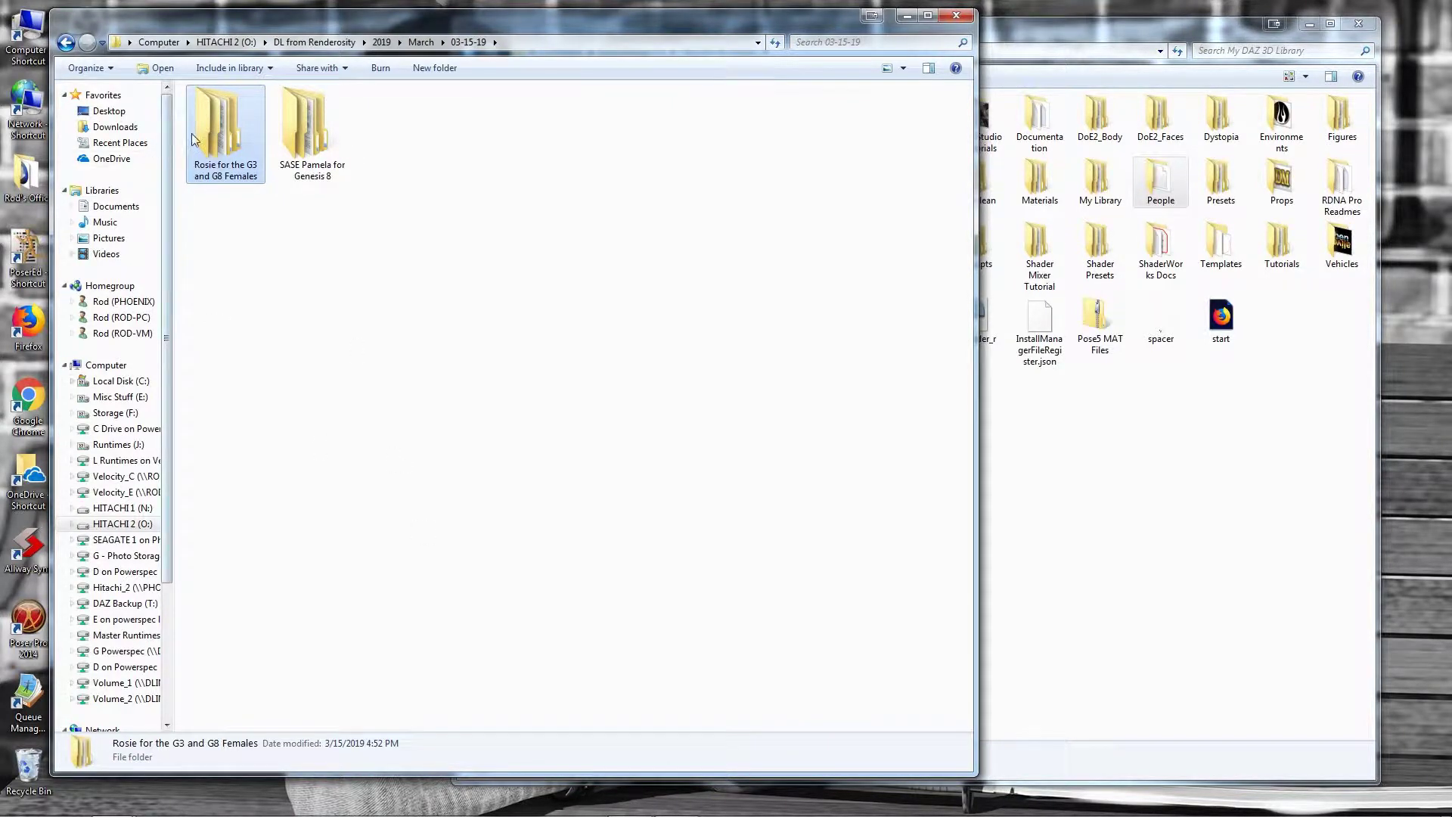
{"action": "right_click", "coordinate": [217, 135]}
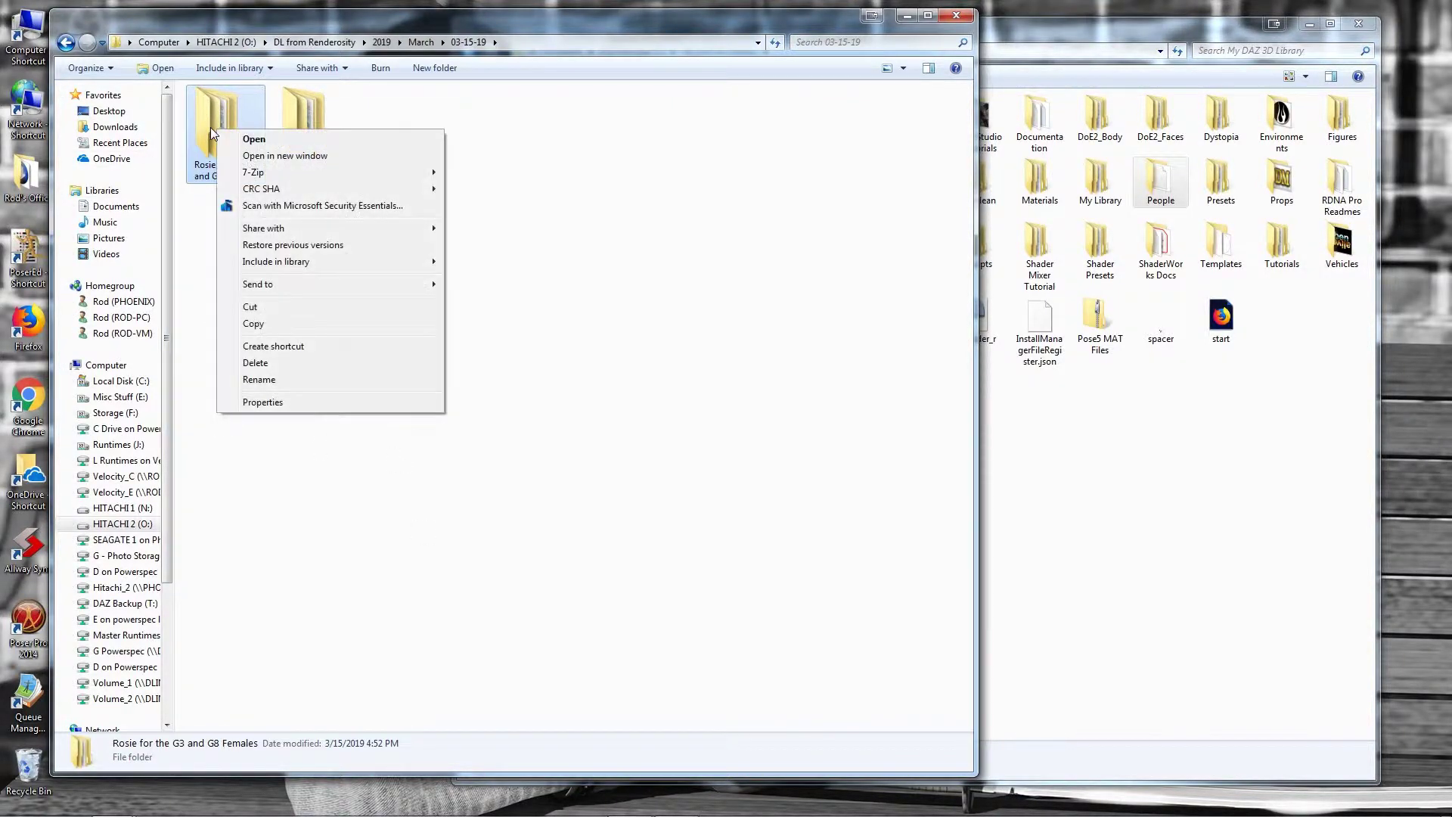
{"action": "left_click", "coordinate": [279, 406]}
{"action": "left_click", "coordinate": [412, 168]}
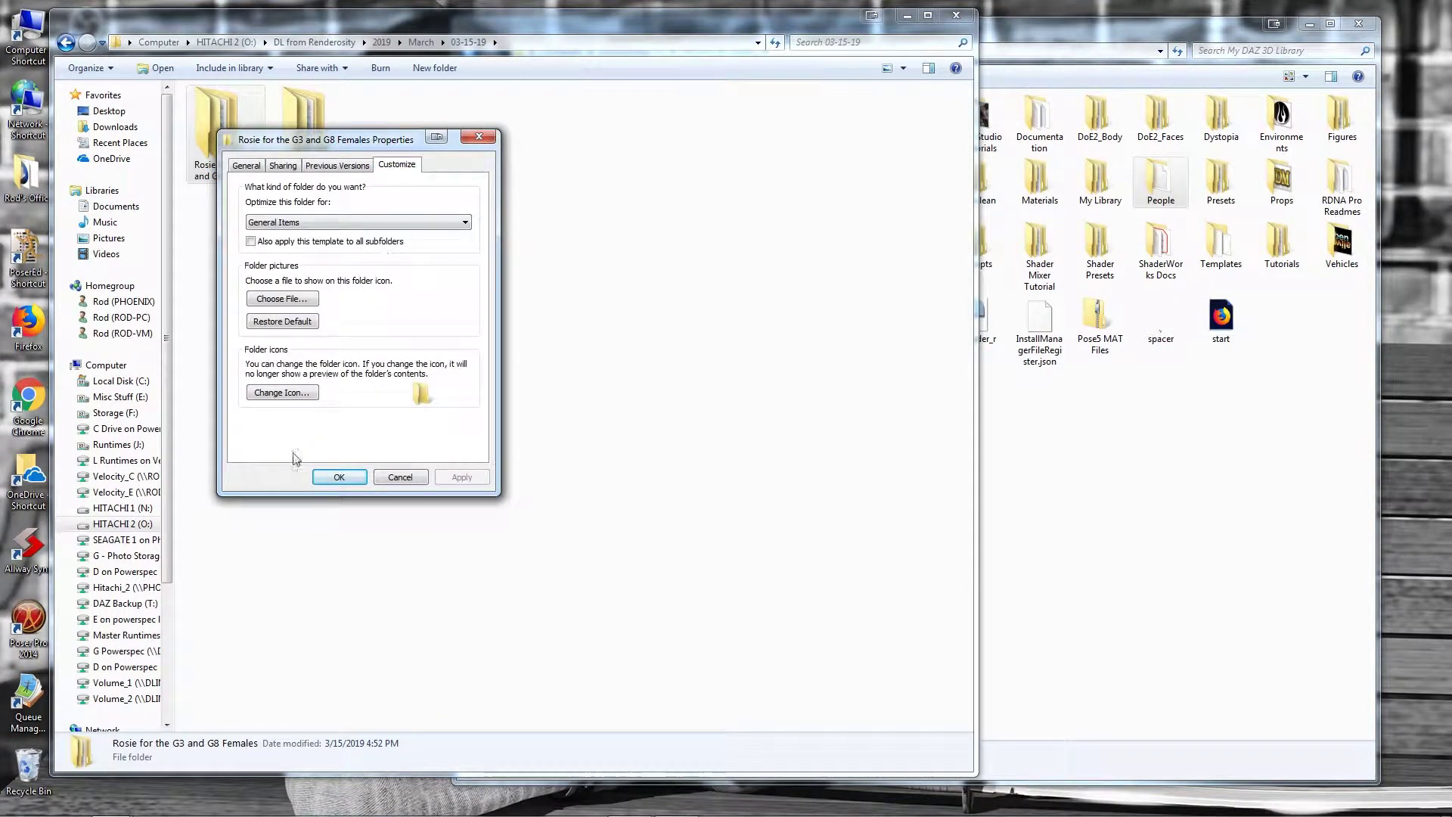
{"action": "left_click", "coordinate": [280, 394]}
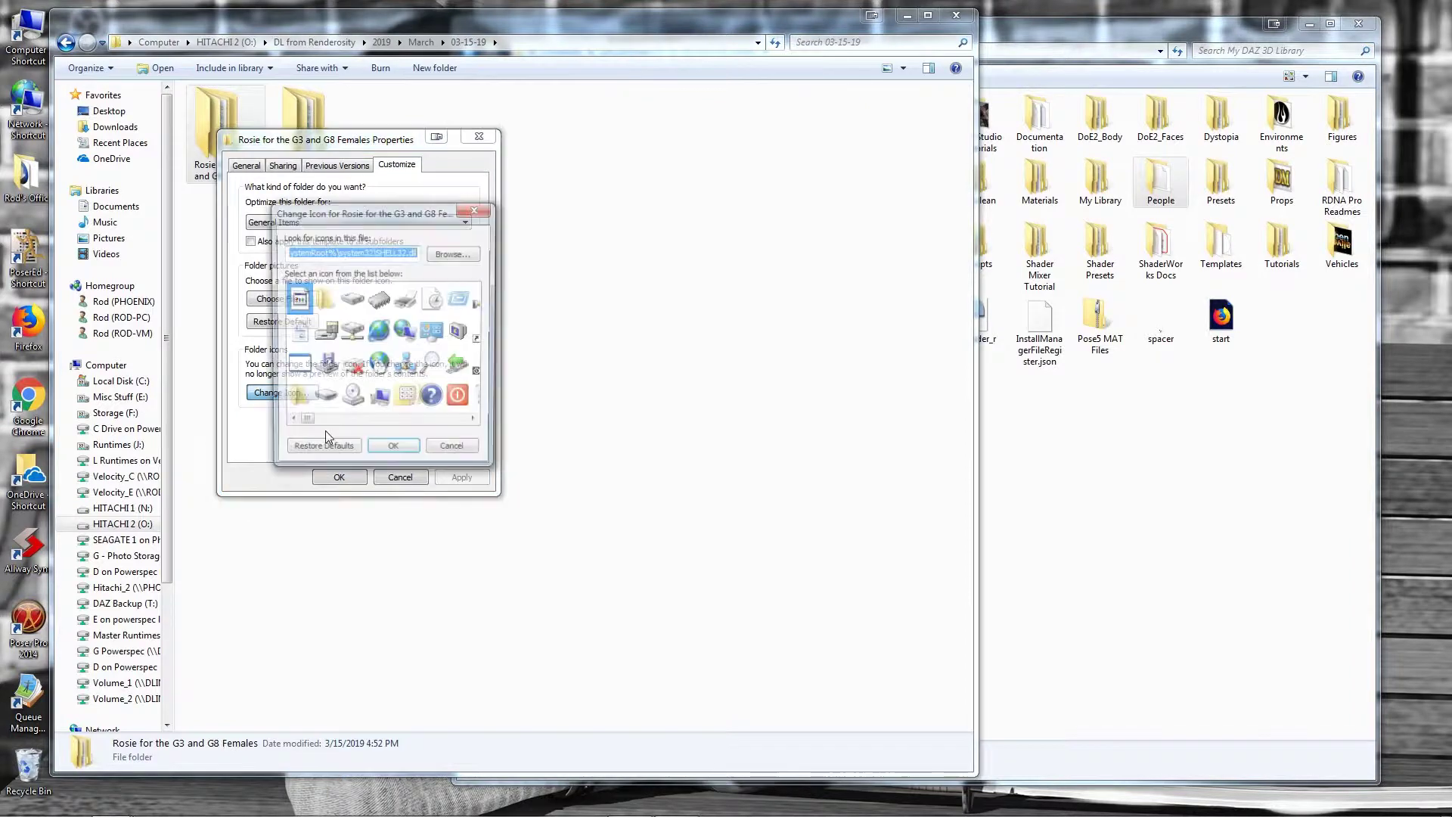
{"action": "double_click", "coordinate": [378, 369]}
{"action": "left_click", "coordinate": [339, 476]}
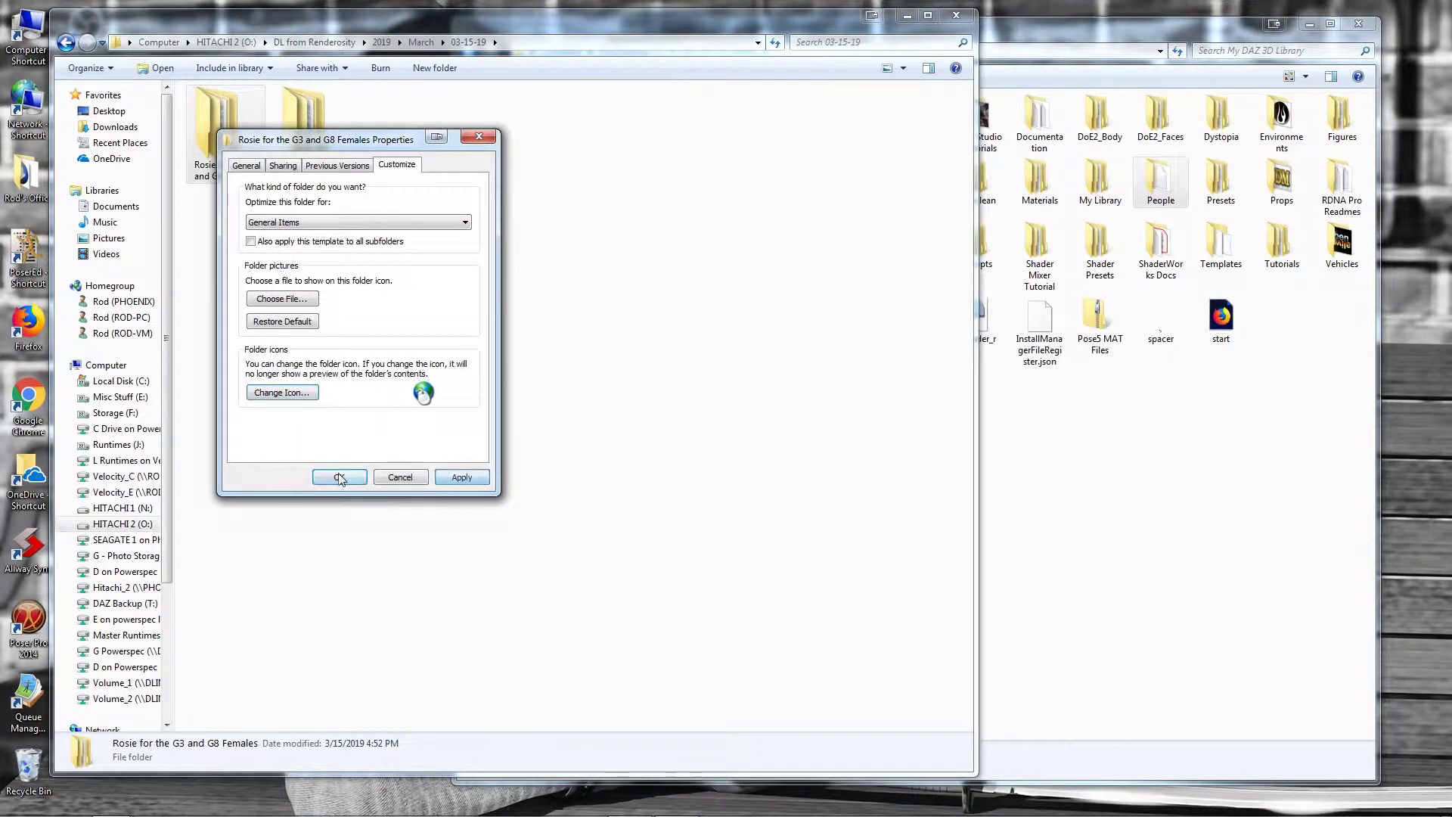
{"action": "left_click", "coordinate": [775, 41]}
- Change the SASE Pamela for Genesis 8 folder's icon to the globe with a mouse and refresh the folder view
{"action": "right_click", "coordinate": [308, 152]}
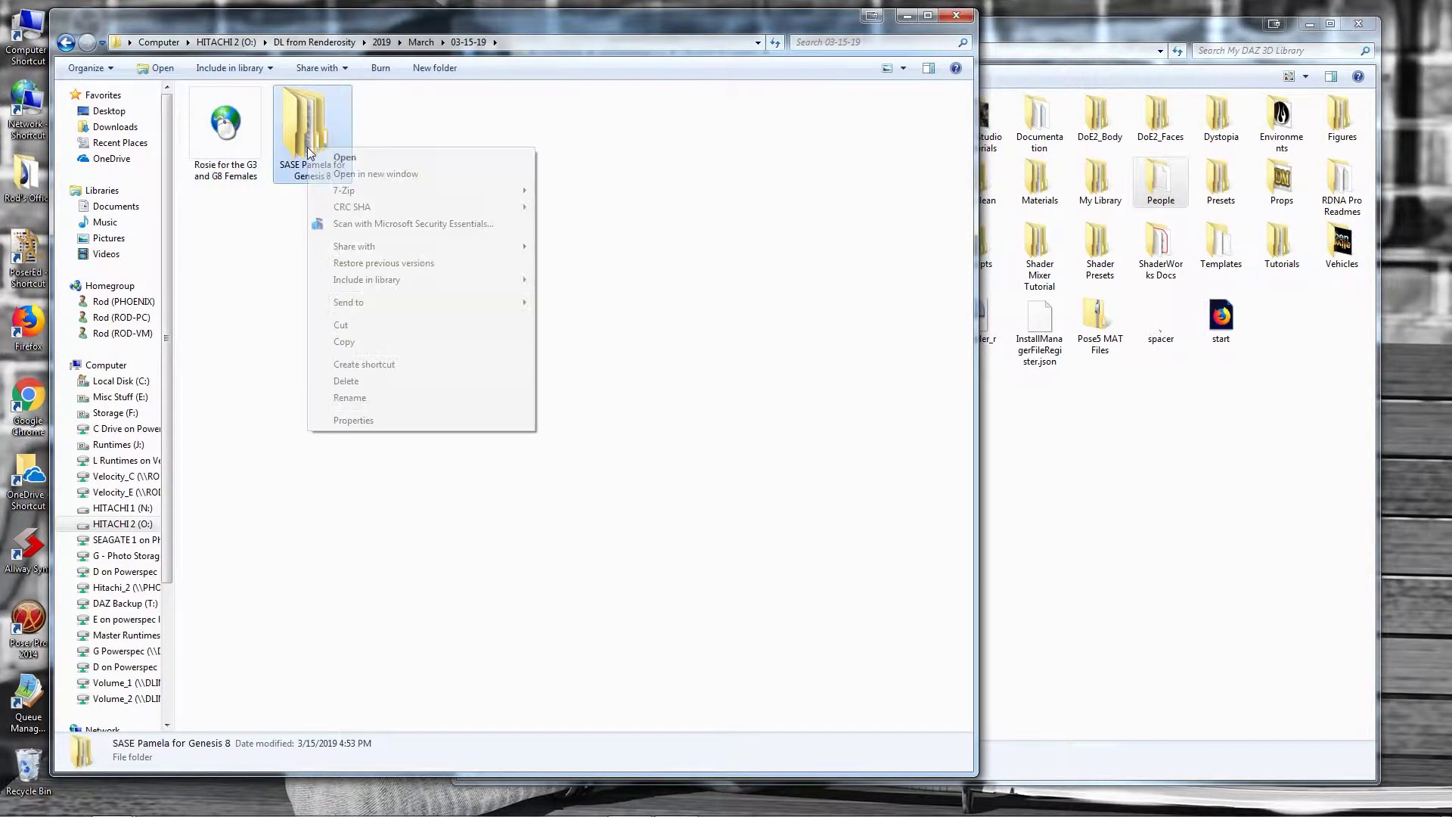
{"action": "left_click", "coordinate": [367, 422]}
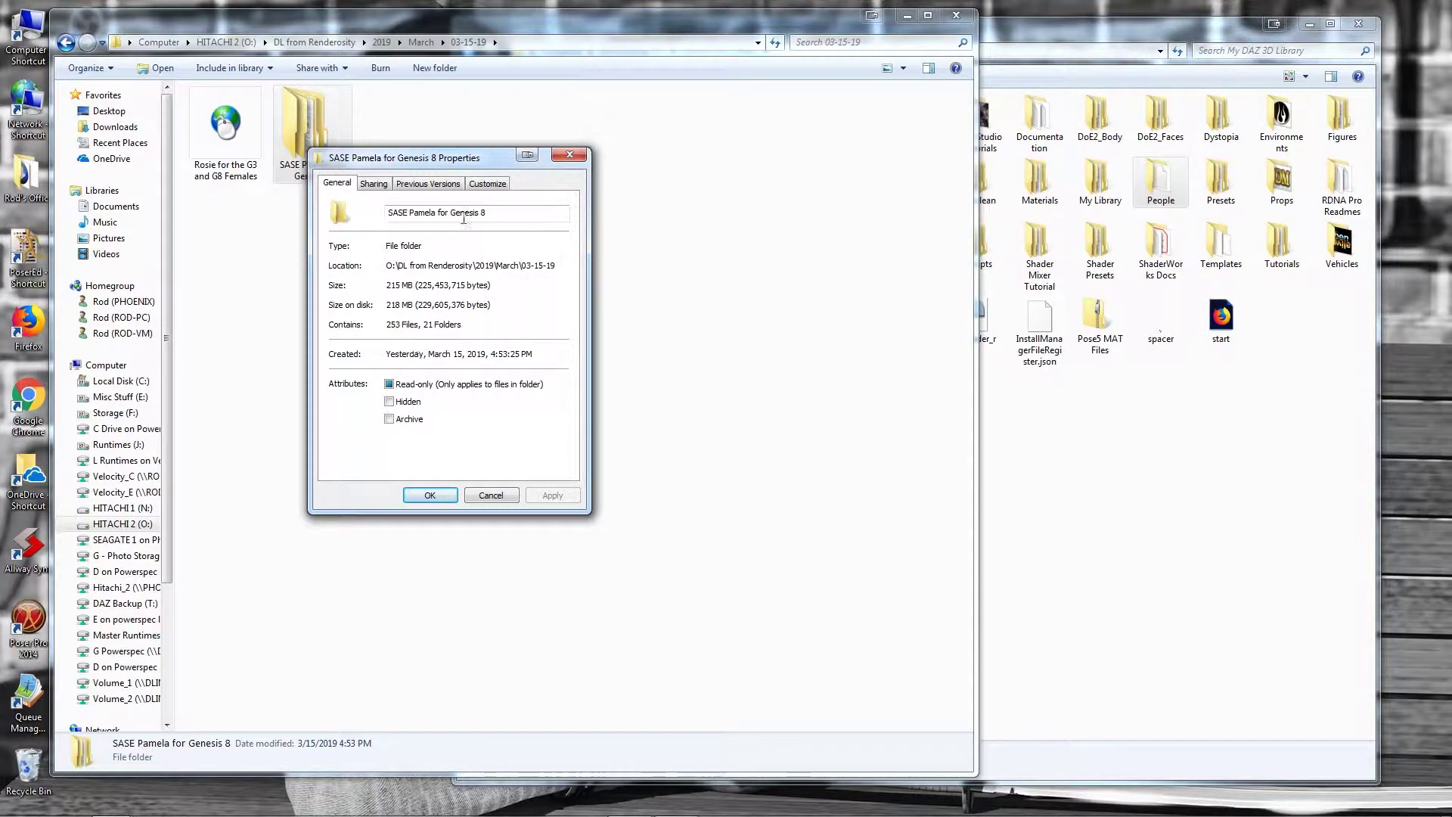
{"action": "left_click", "coordinate": [488, 184]}
{"action": "left_click", "coordinate": [380, 418]}
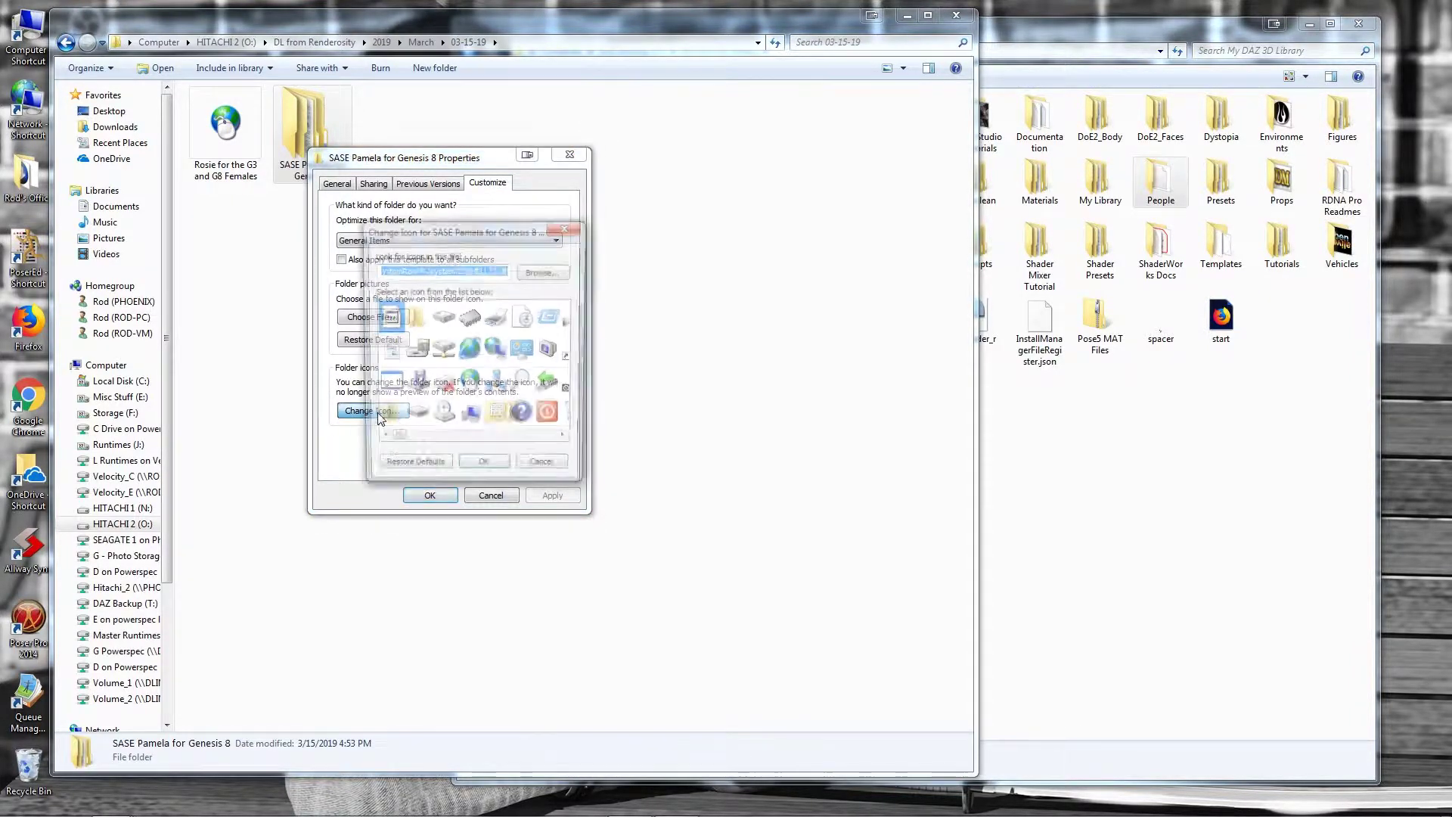
{"action": "double_click", "coordinate": [469, 388]}
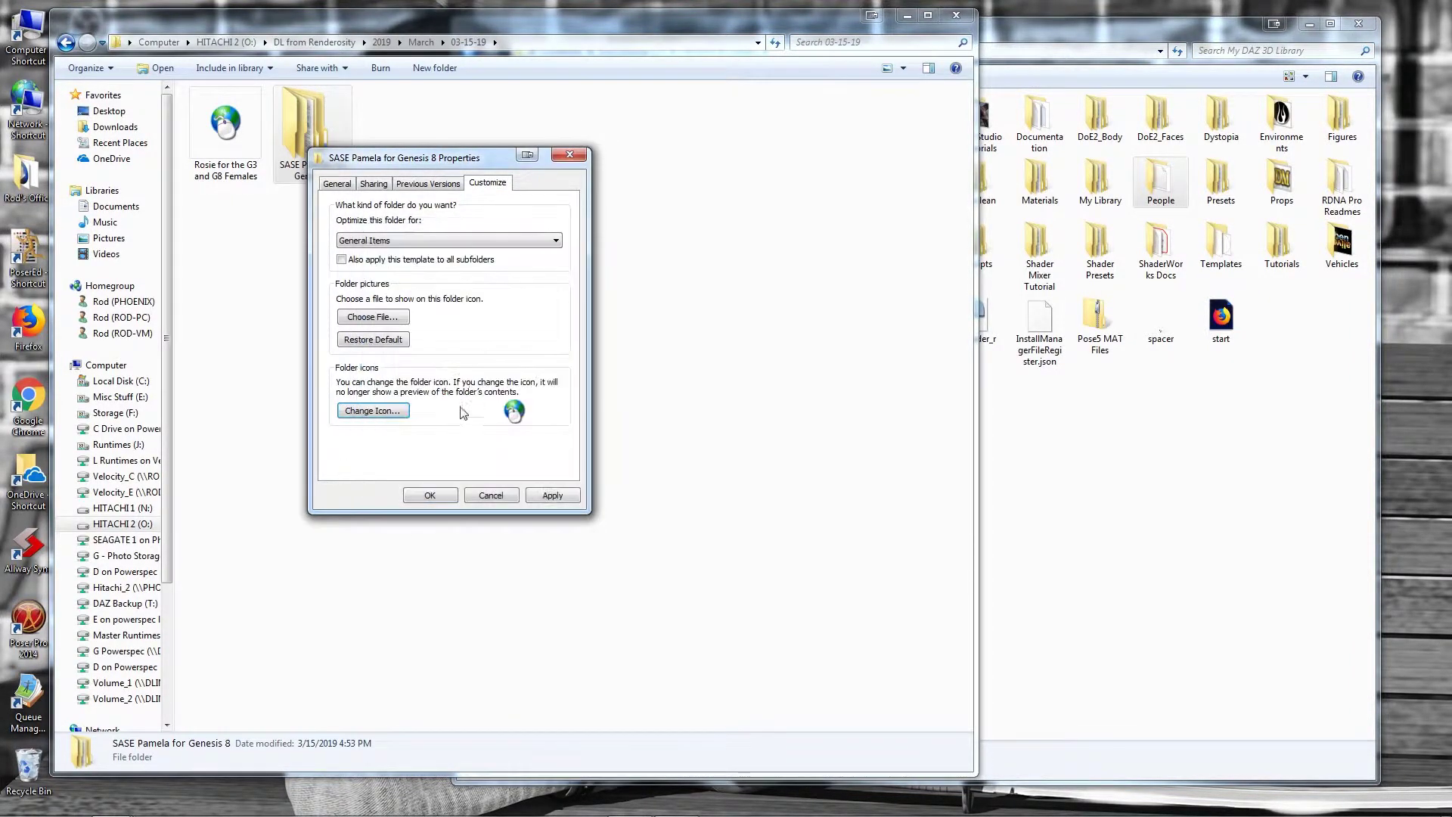
{"action": "left_click", "coordinate": [448, 493]}
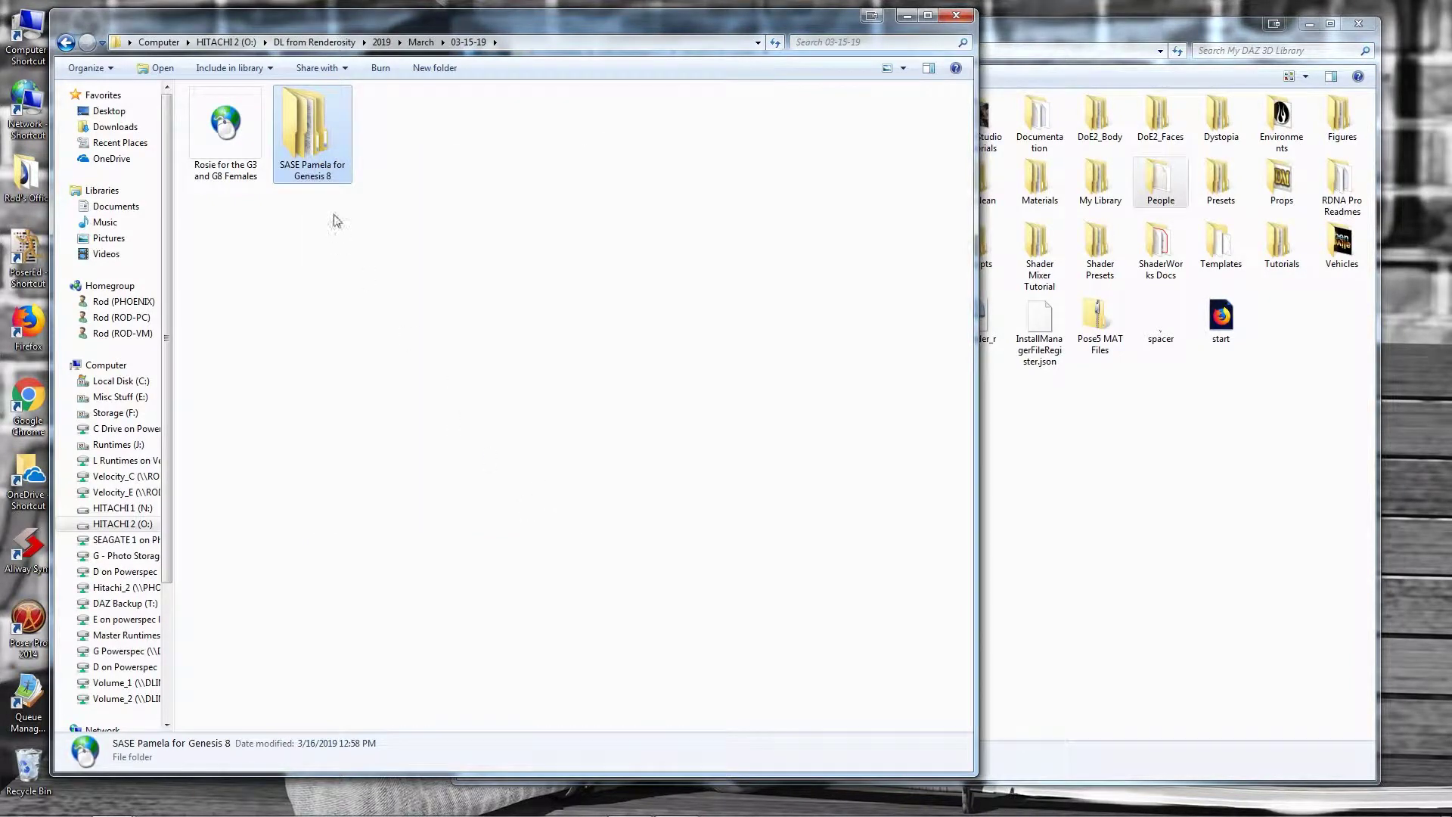
{"action": "left_click", "coordinate": [775, 43]}
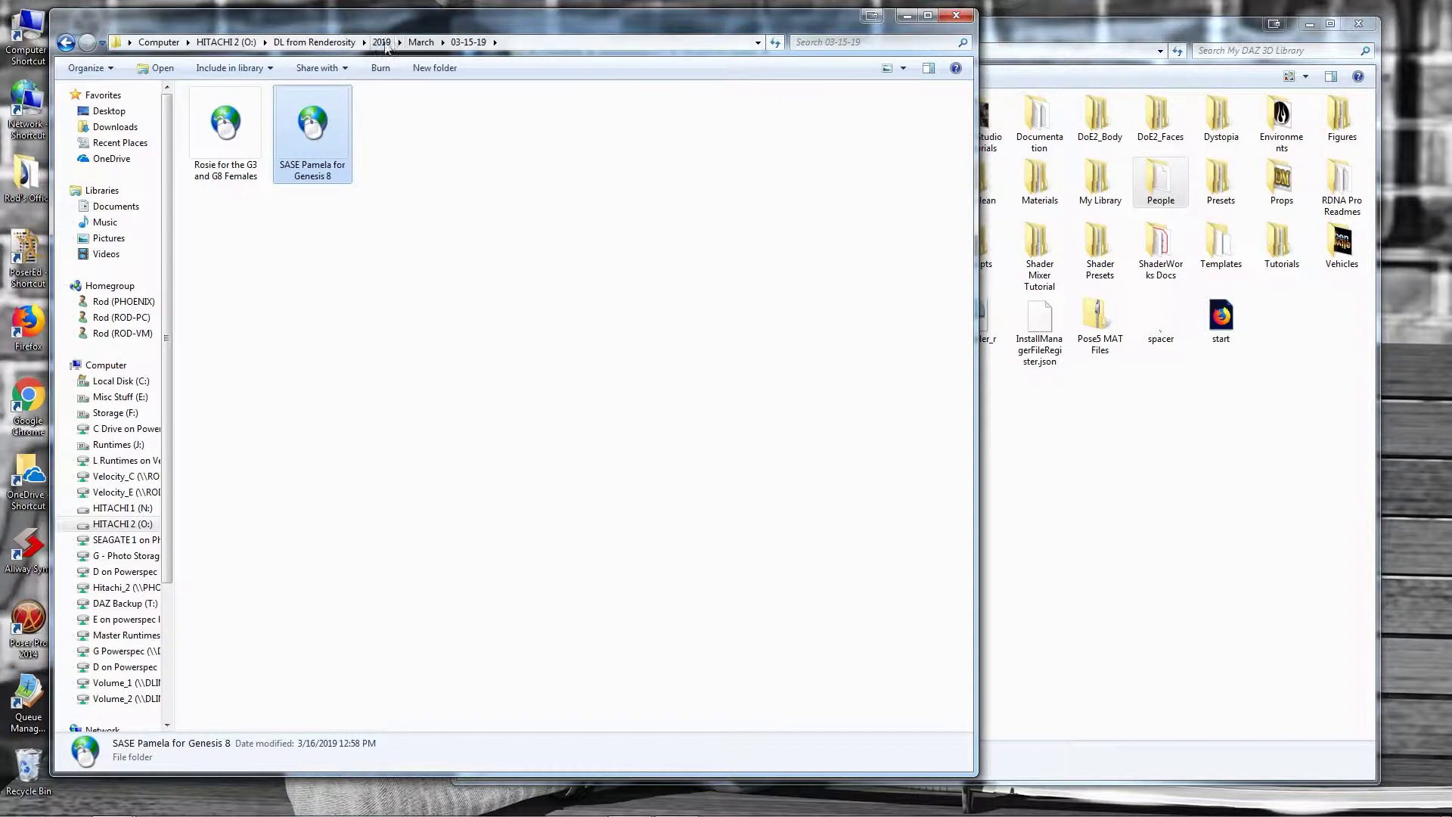
- In the March folder, change the 03-15-19 folder's icon to the globe with a mouse, refresh the view, and close the downloads window
{"action": "left_click", "coordinate": [417, 46]}
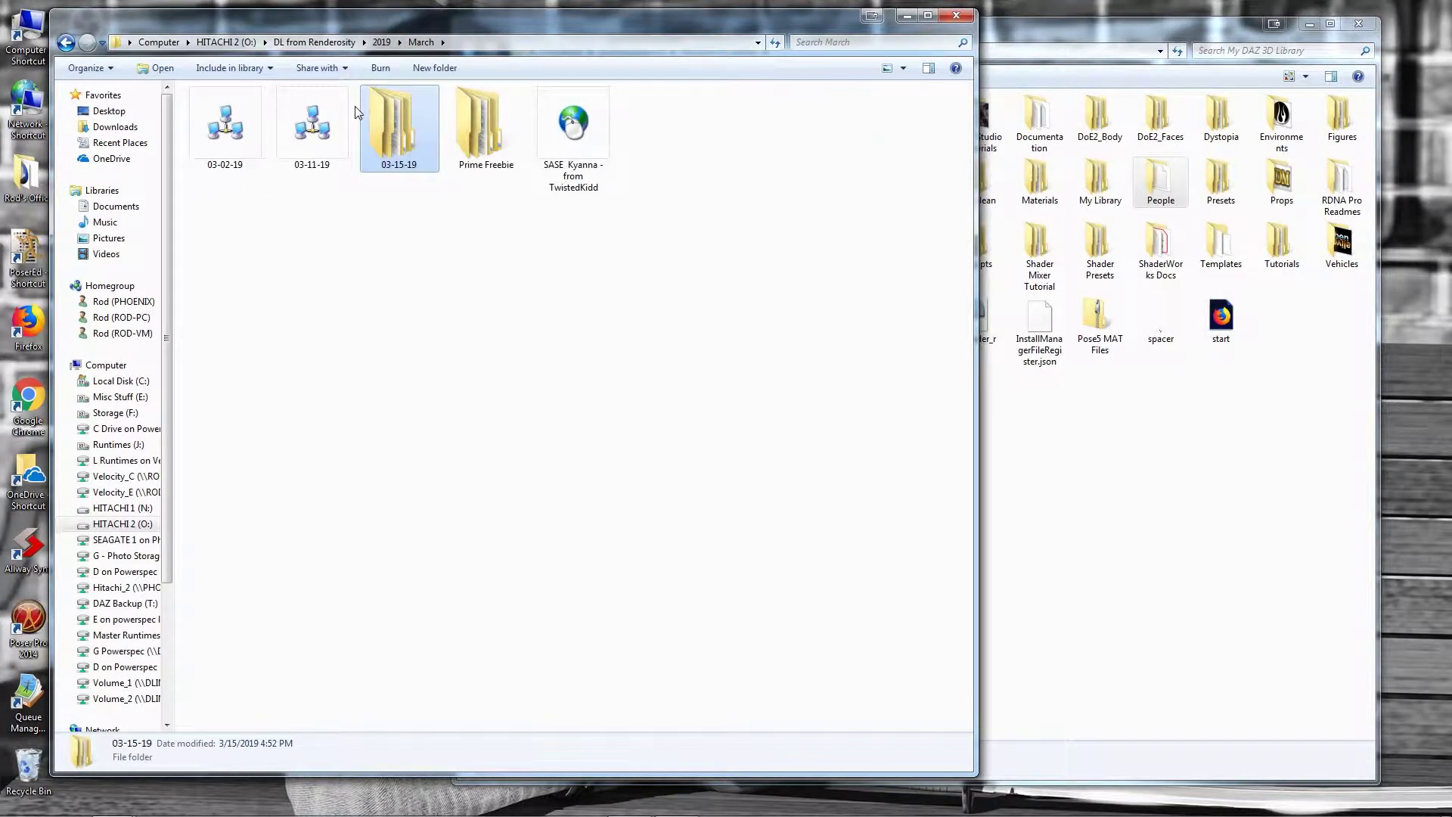
{"action": "right_click", "coordinate": [386, 132]}
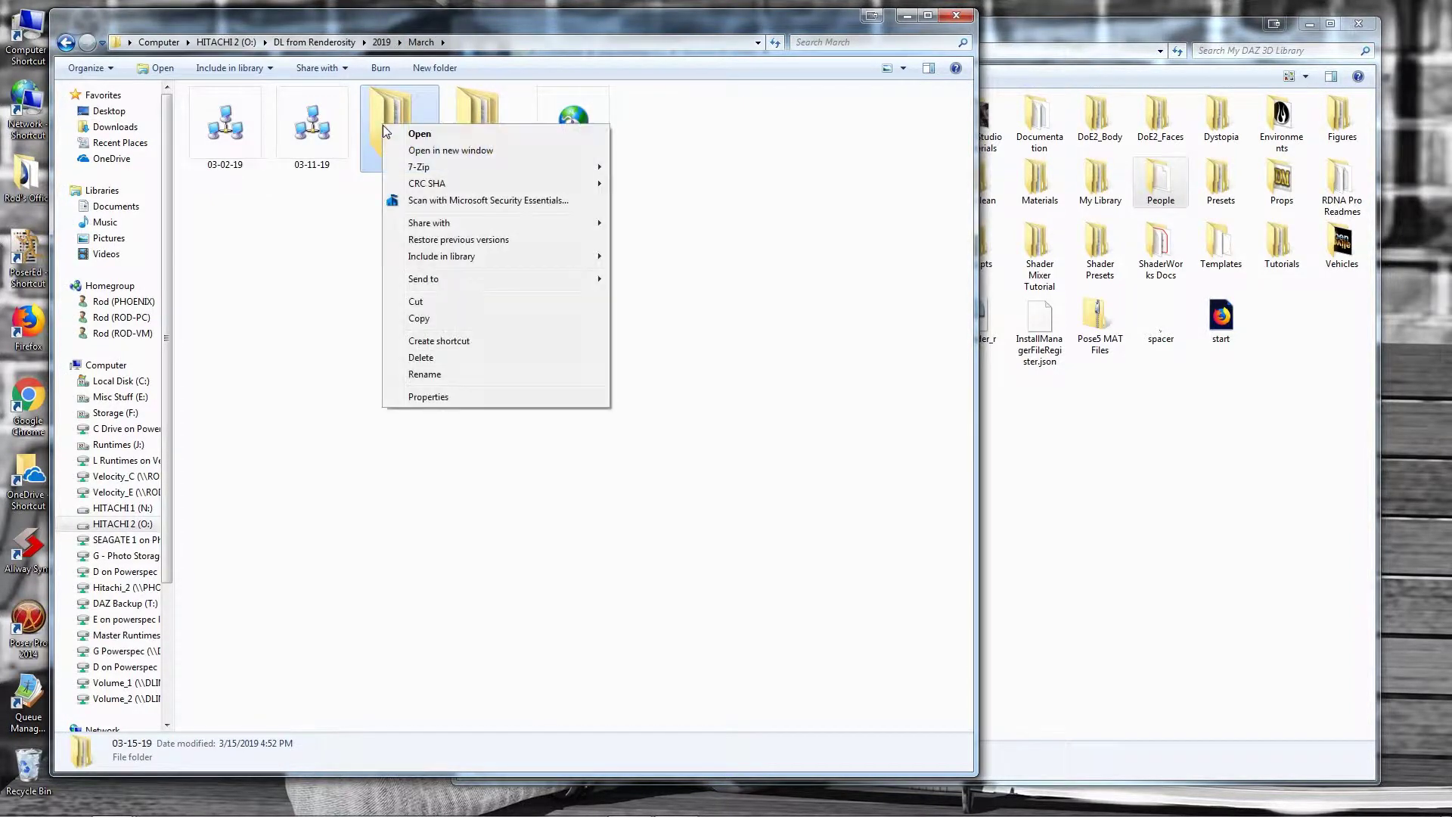
{"action": "left_click", "coordinate": [426, 397]}
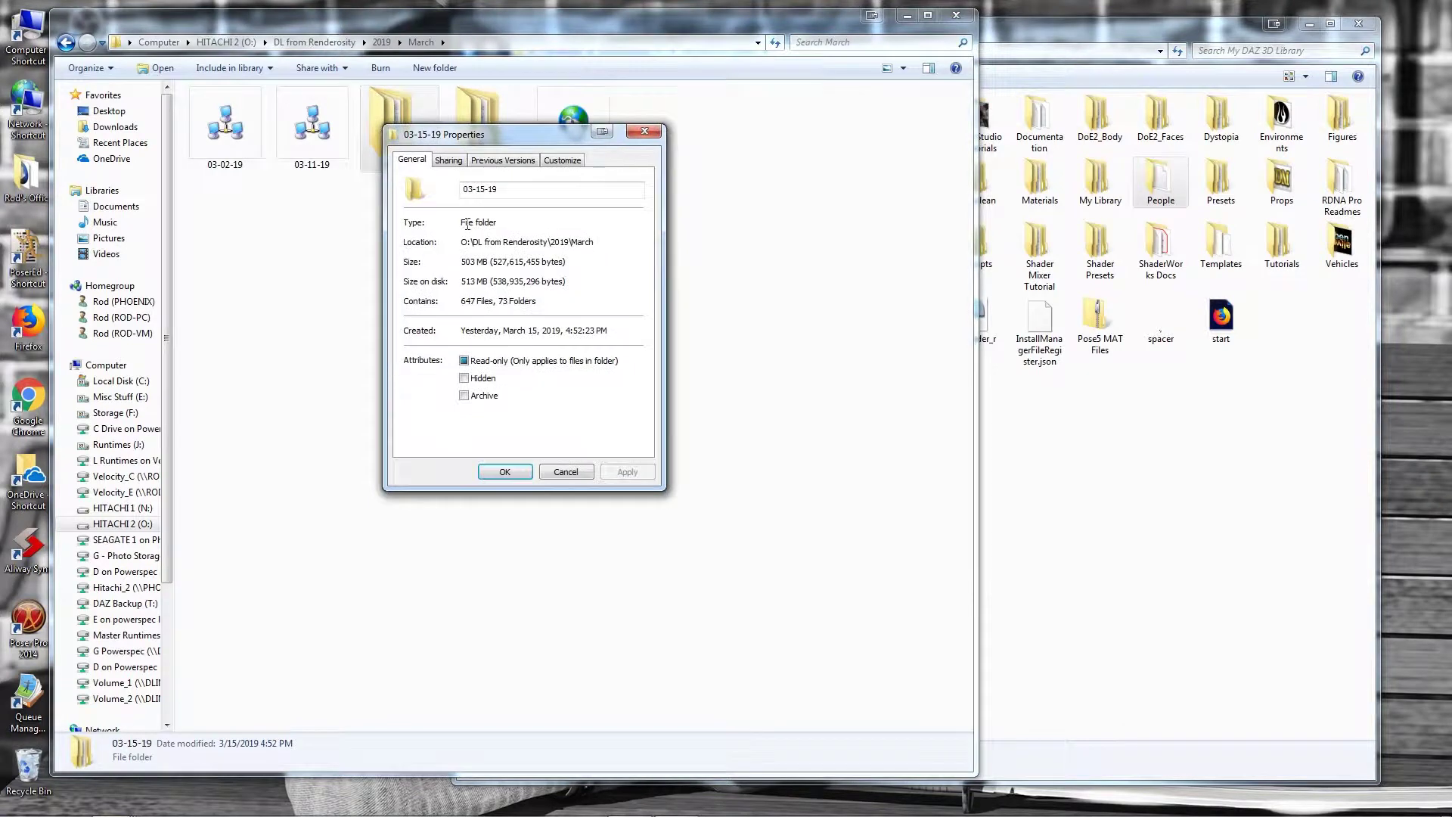
{"action": "left_click", "coordinate": [562, 159]}
{"action": "left_click", "coordinate": [447, 386]}
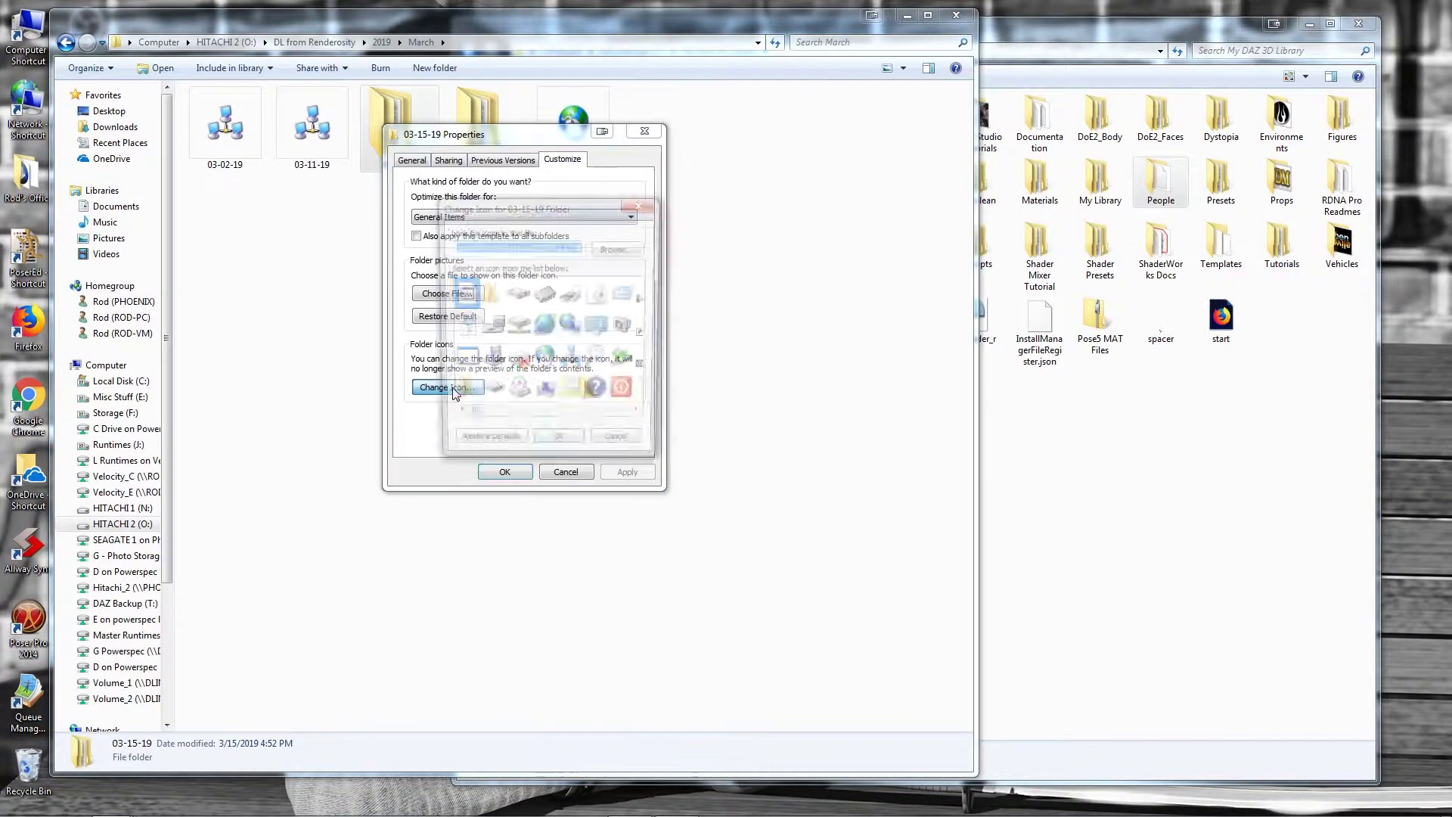
{"action": "double_click", "coordinate": [544, 364]}
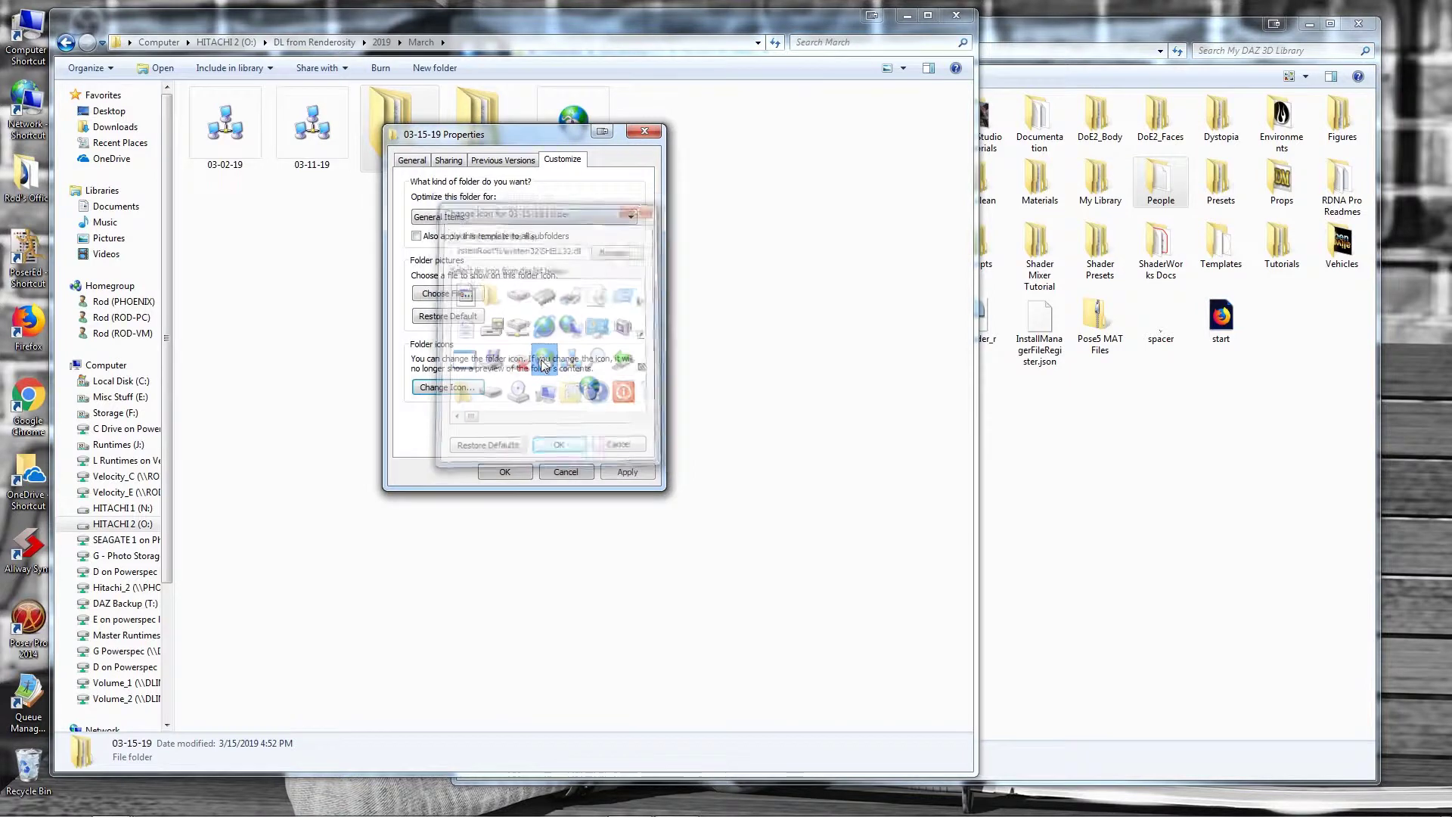
{"action": "left_click", "coordinate": [618, 473]}
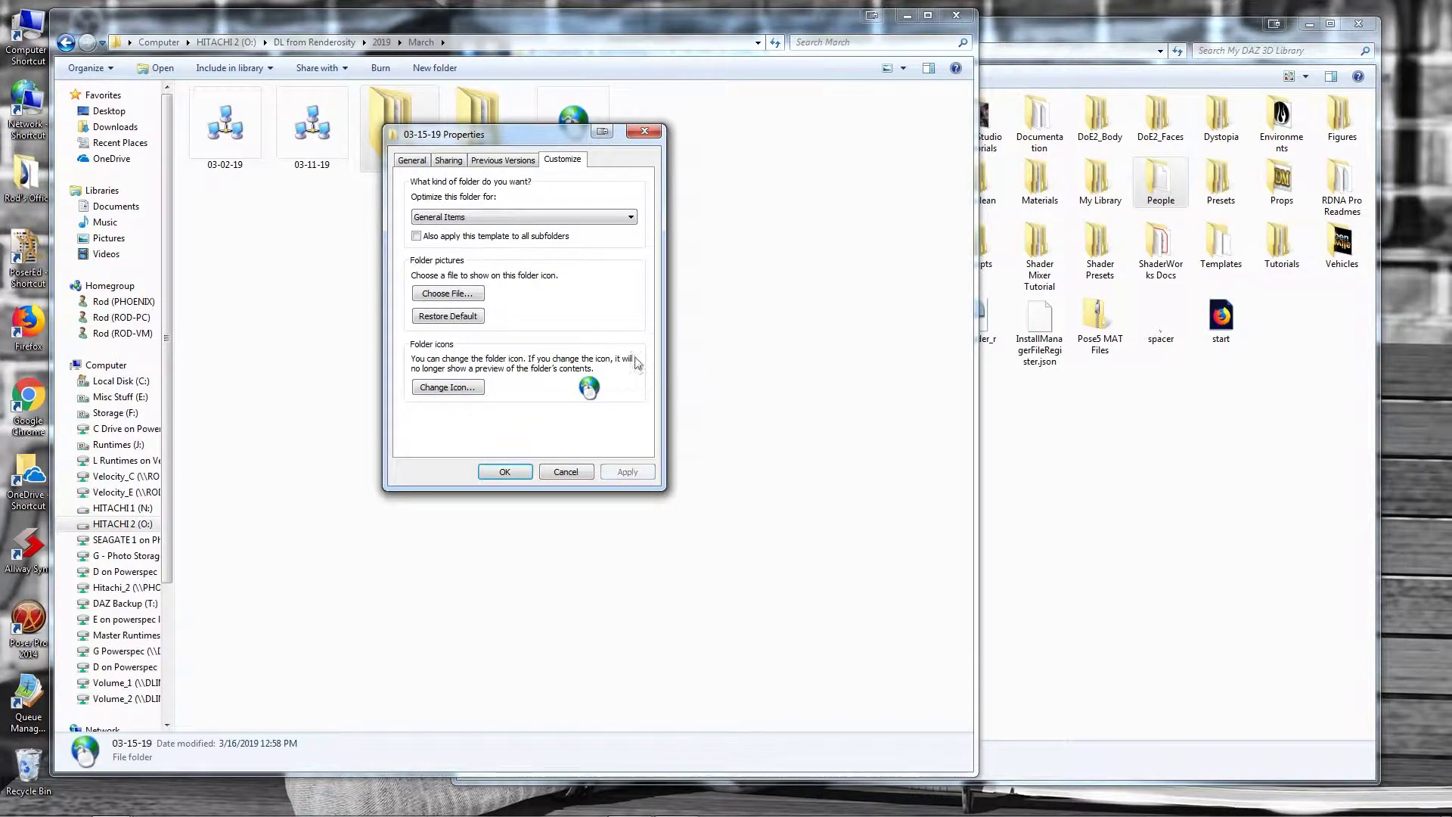
{"action": "left_click", "coordinate": [488, 474]}
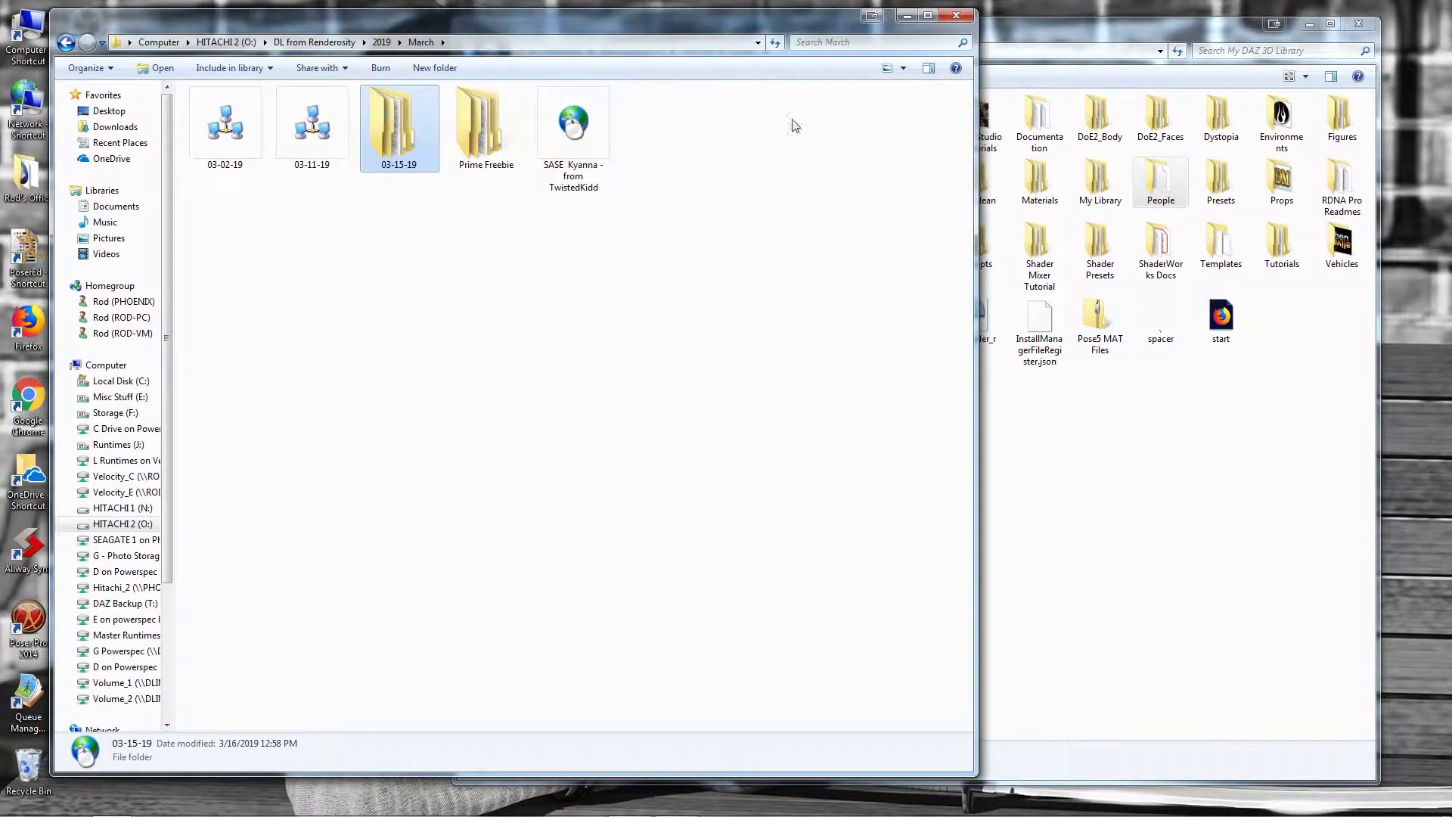
{"action": "left_click", "coordinate": [776, 43]}
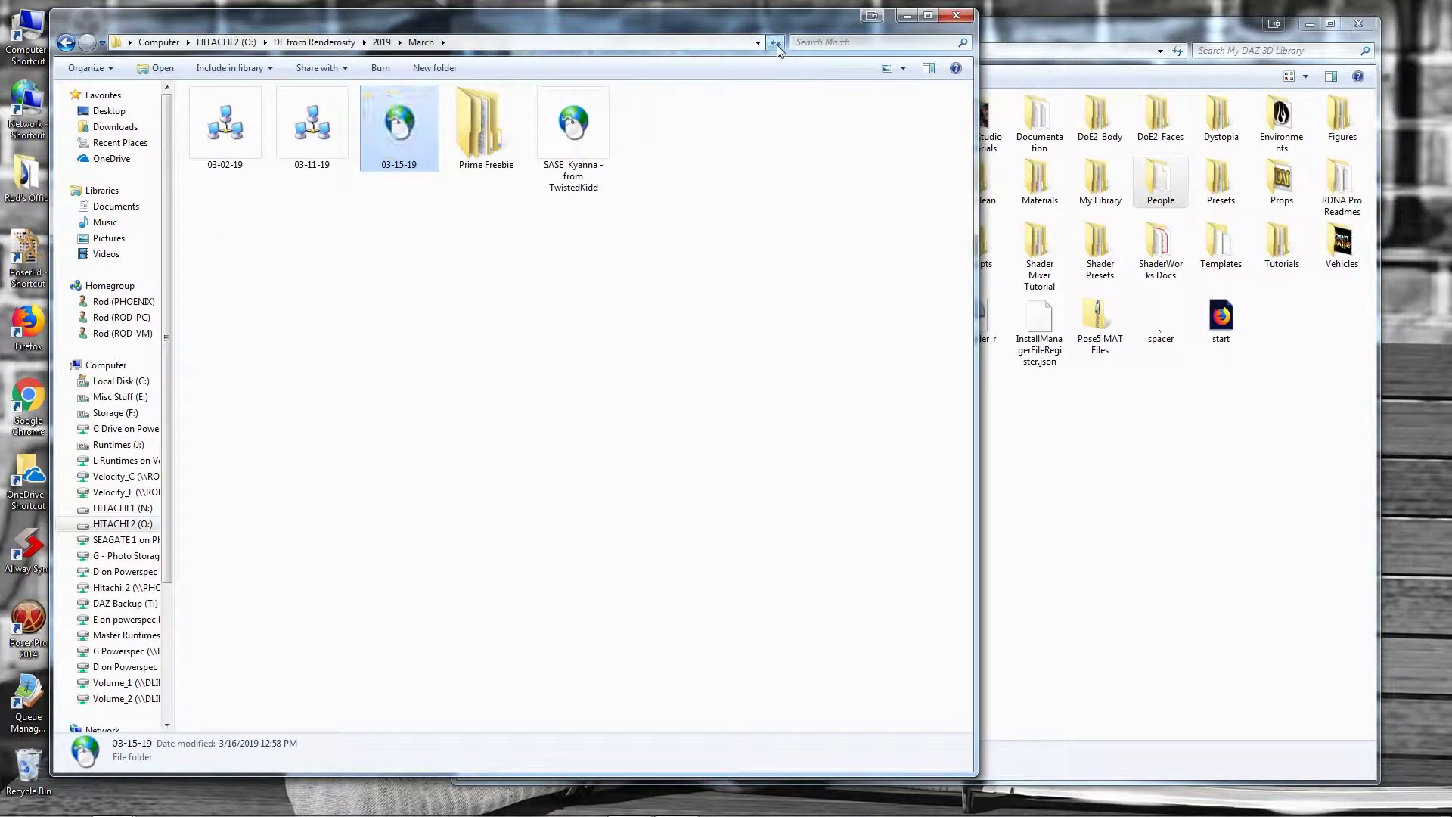
{"action": "left_click", "coordinate": [956, 15]}
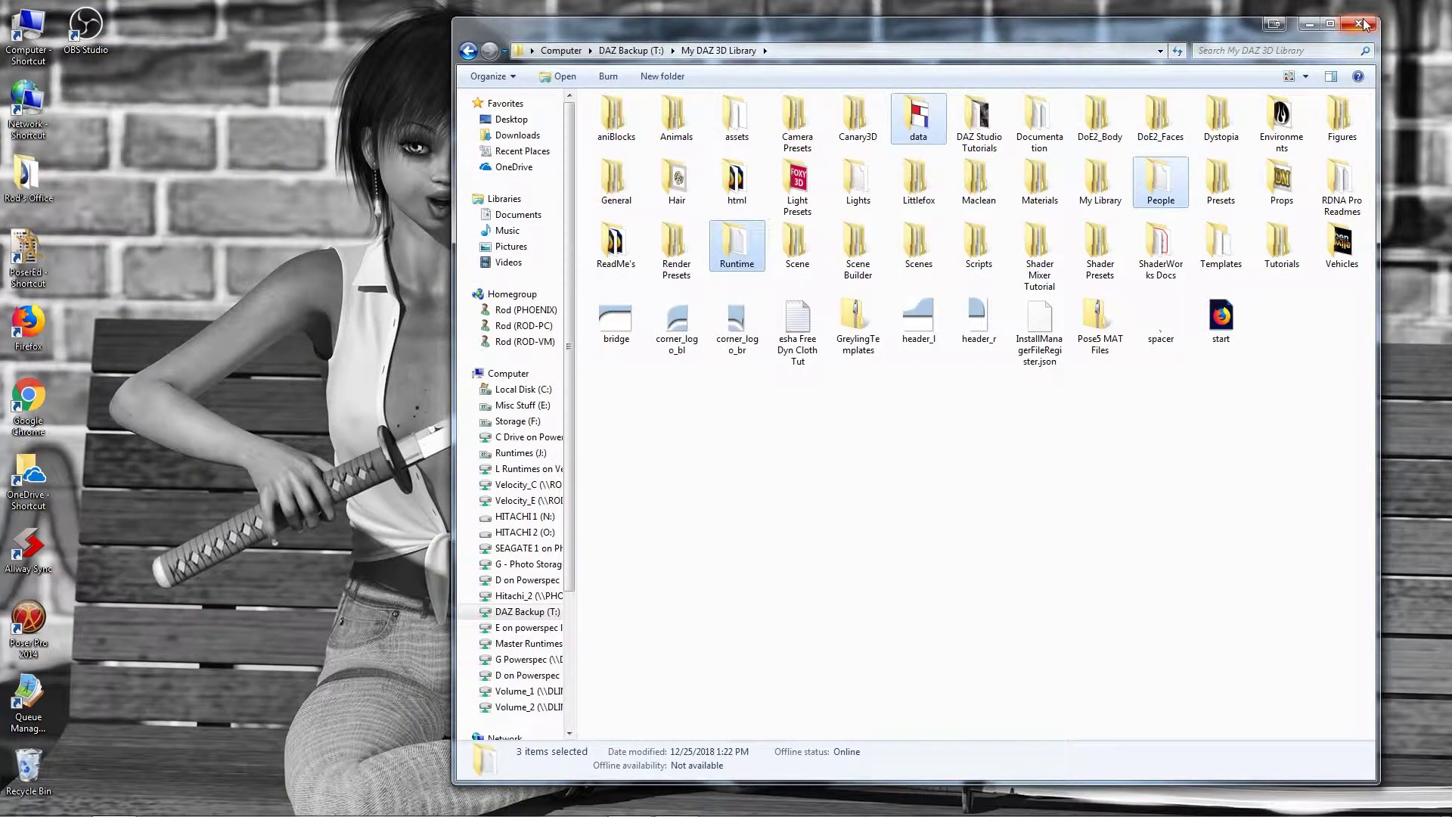
- Close the My DAZ 3D Library window and, on the other computer, open Allway Sync
{"action": "left_click", "coordinate": [1359, 27]}
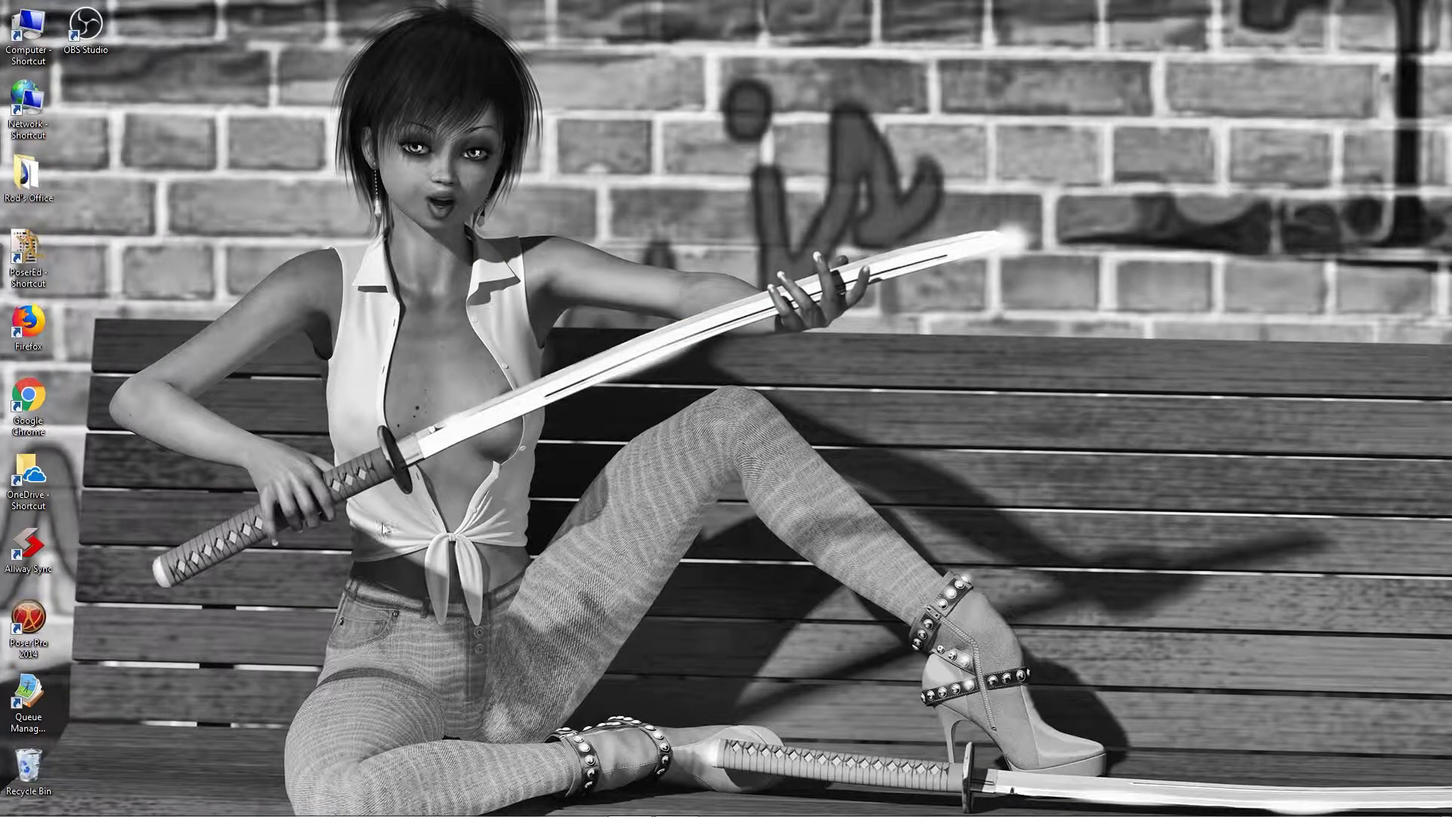
{"action": "mouse_move", "coordinate": [418, 802]}
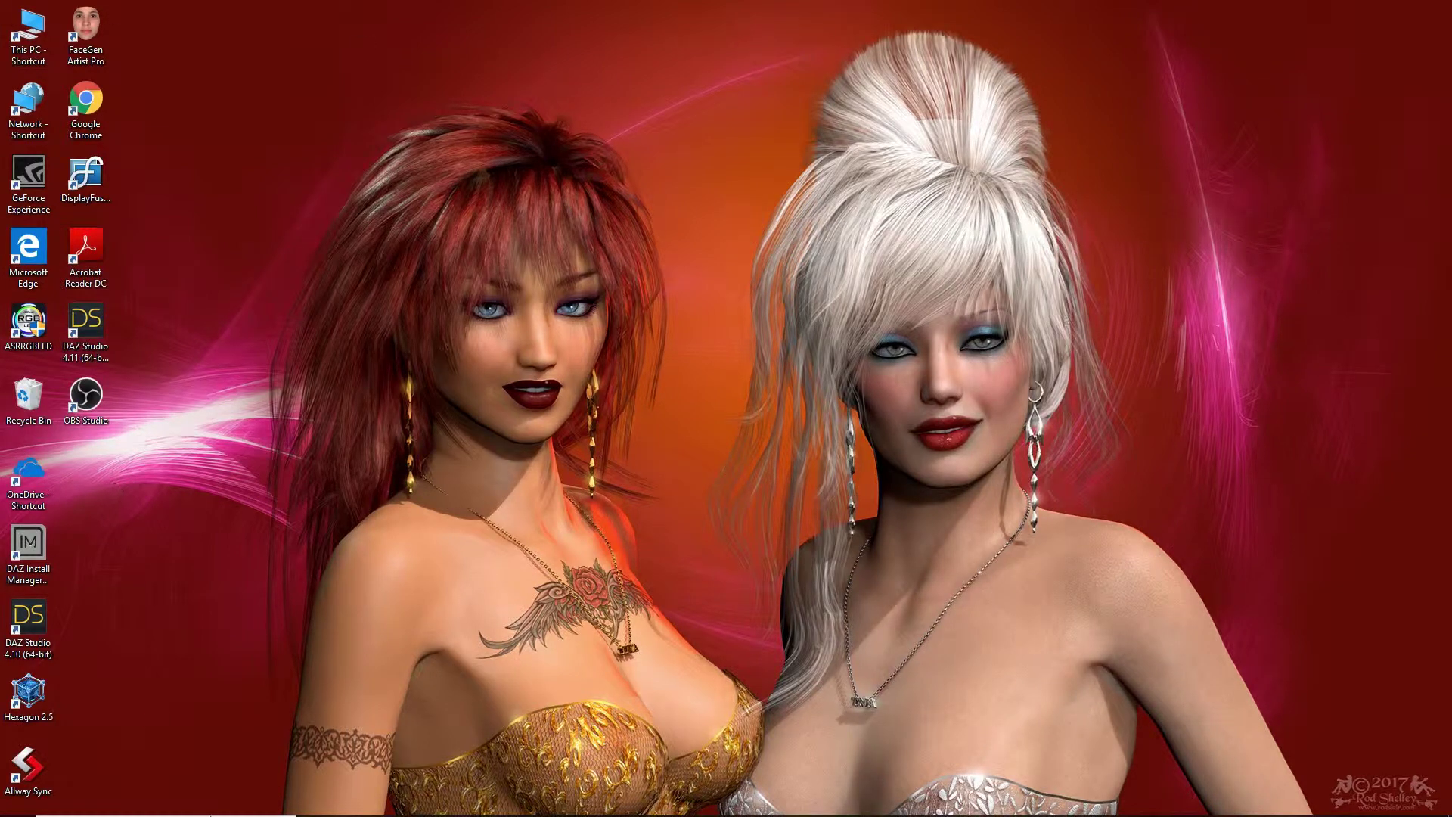
{"action": "mouse_move", "coordinate": [267, 813]}
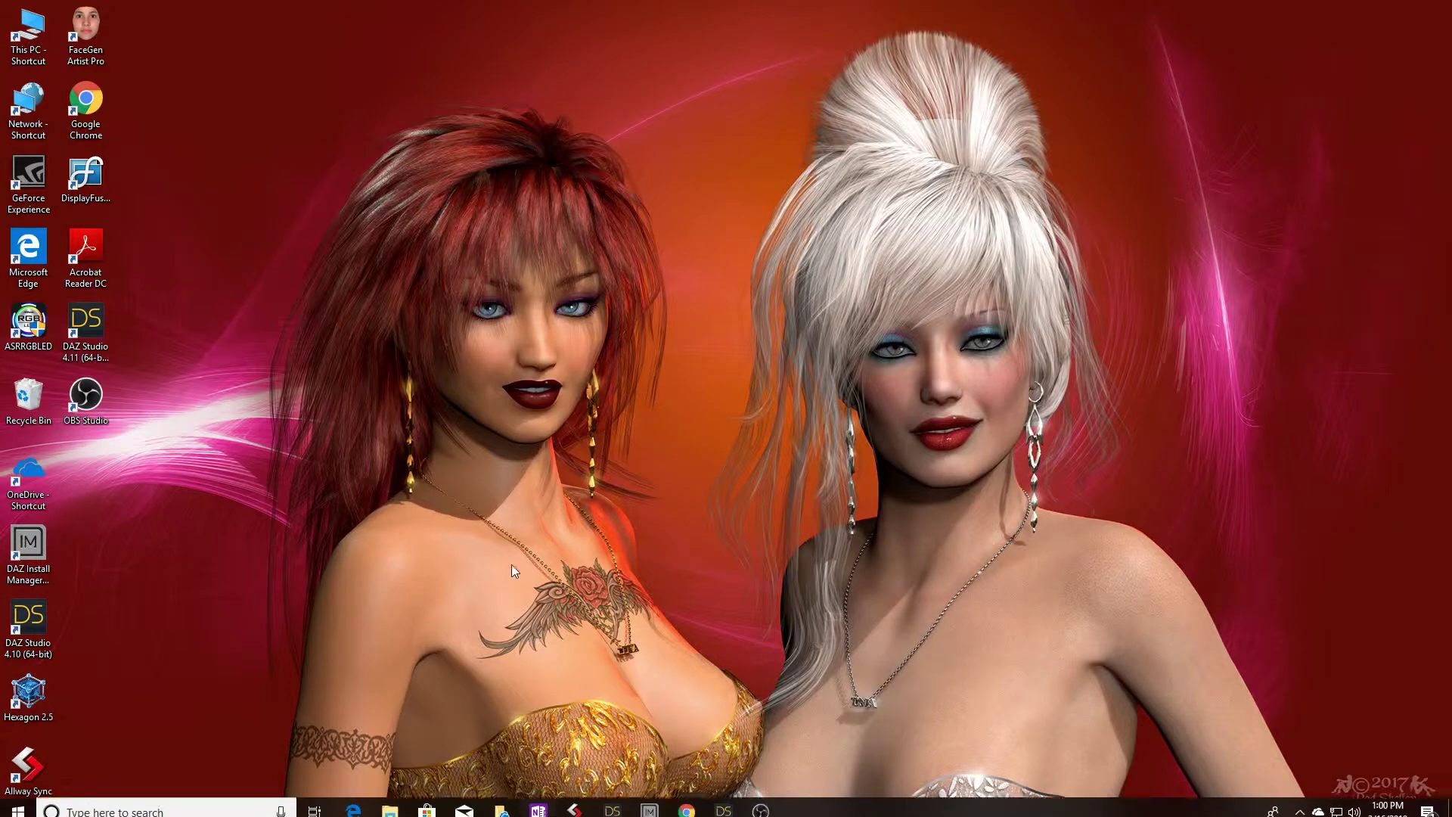
{"action": "mouse_move", "coordinate": [572, 813]}
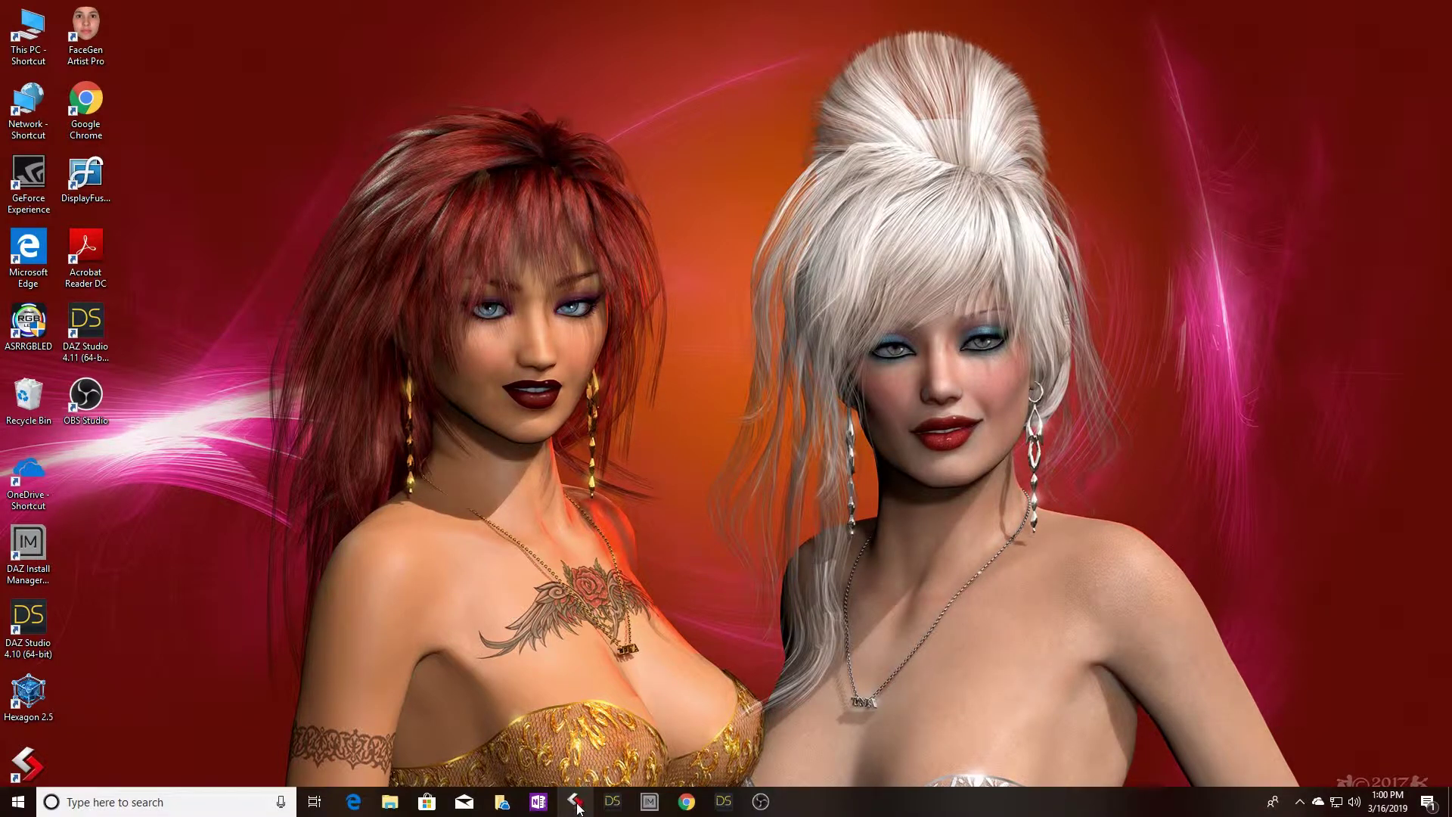
{"action": "left_click", "coordinate": [576, 803]}
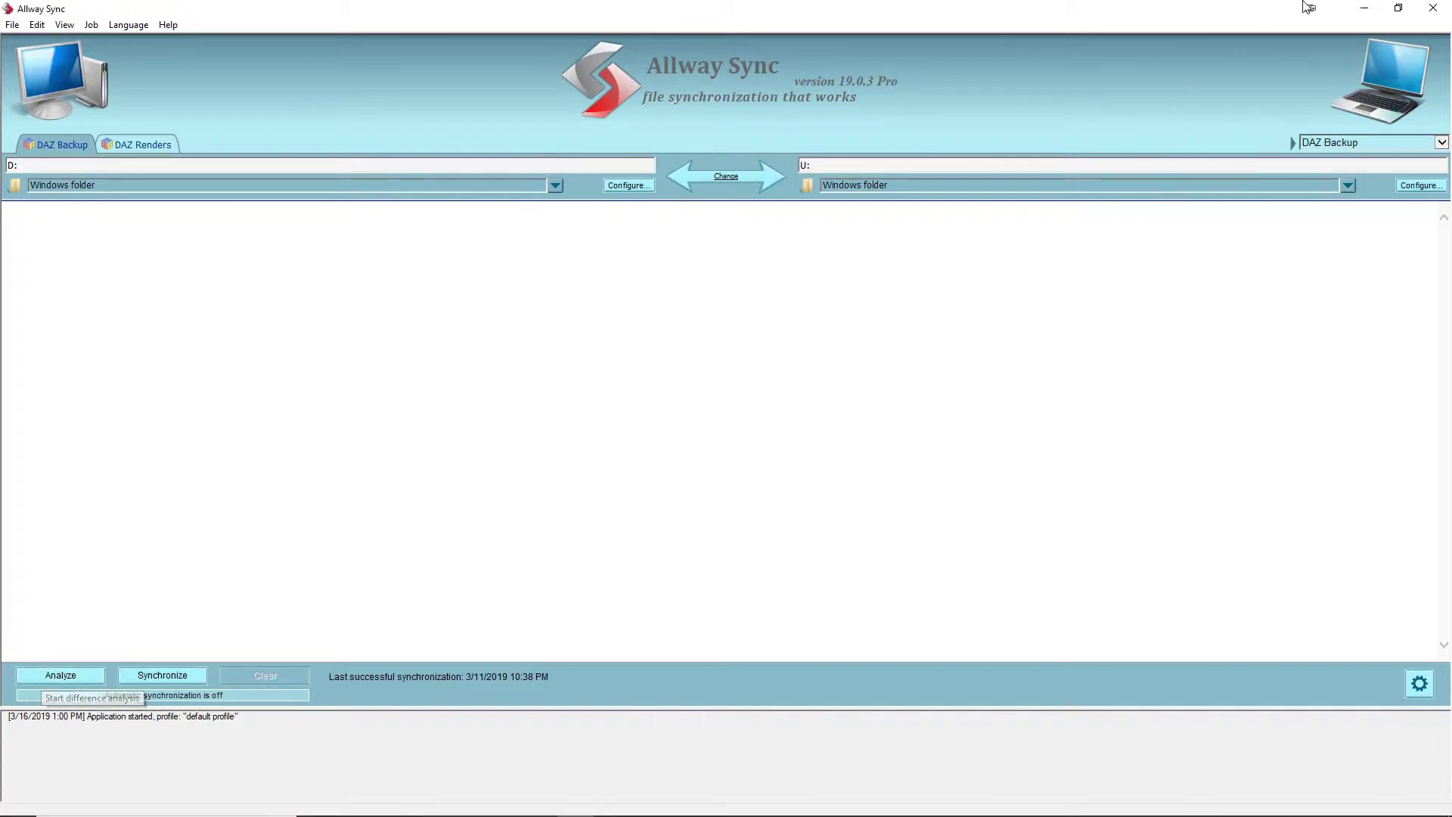
- Minimize Allway Sync, and from This PC open the DAZ Backup (U:) network drive to connect it, closing its window again
{"action": "left_click", "coordinate": [1364, 14]}
{"action": "double_click", "coordinate": [33, 35]}
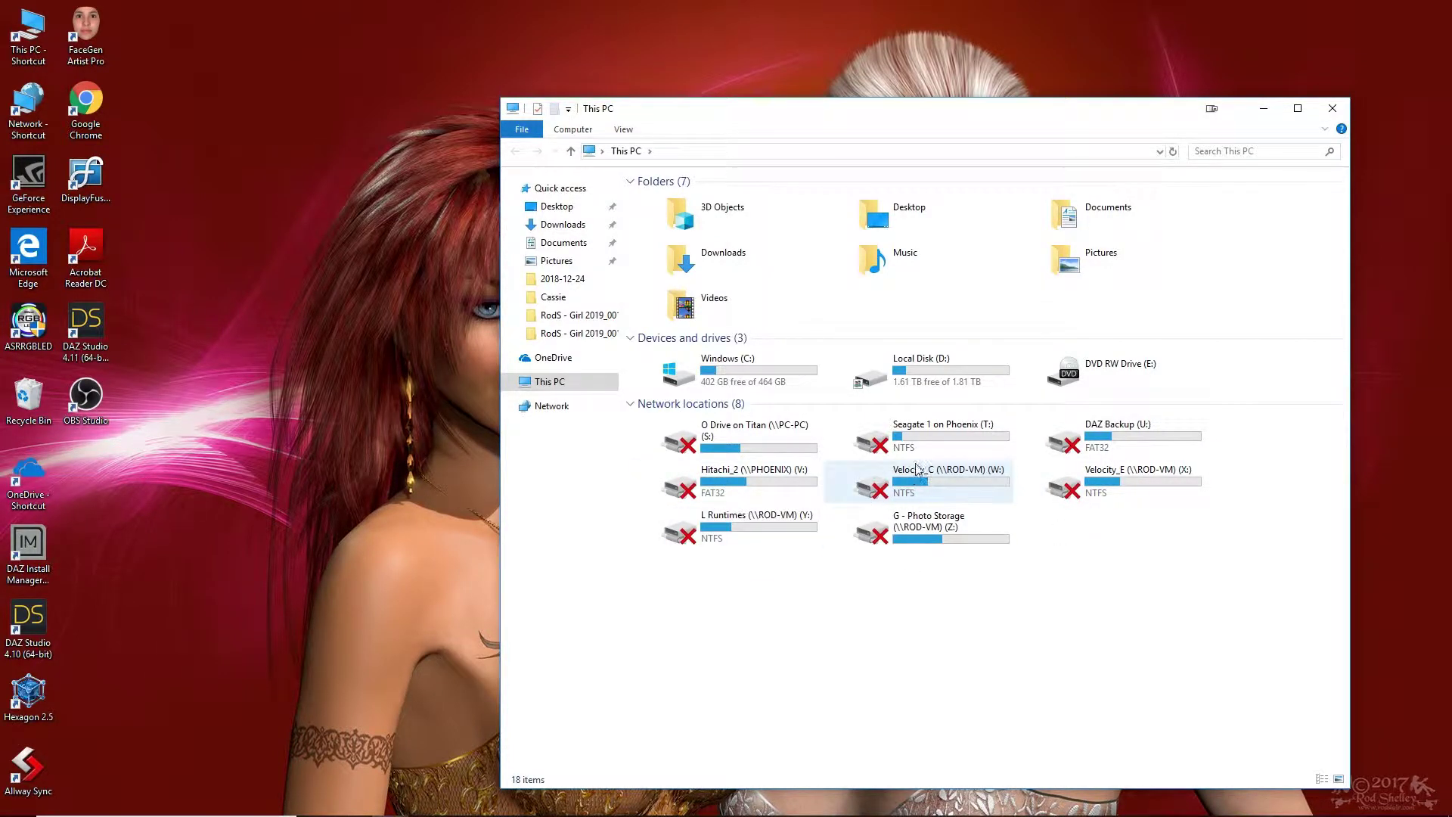
{"action": "left_click", "coordinate": [1108, 445]}
{"action": "double_click", "coordinate": [1108, 445]}
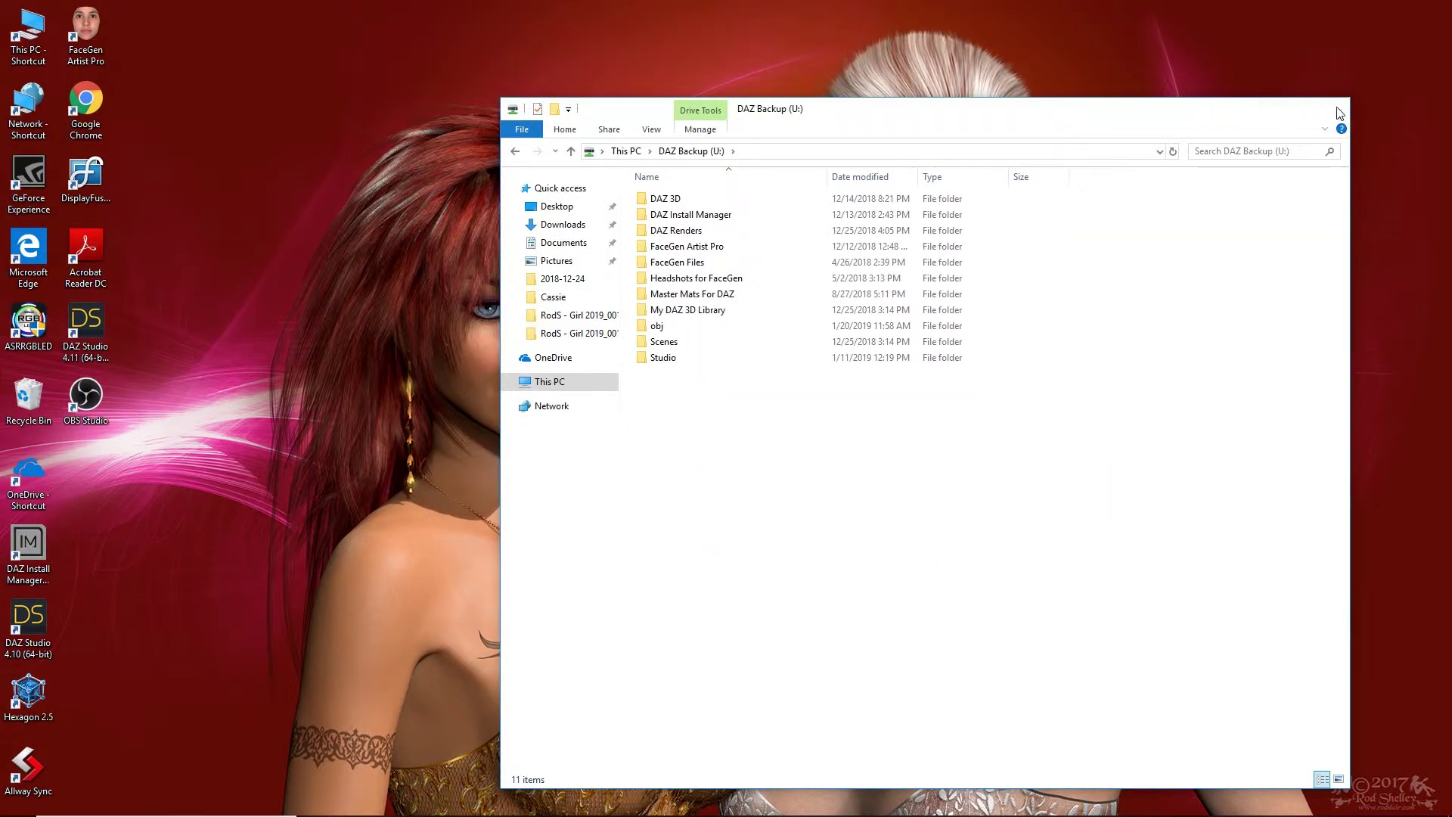
{"action": "left_click", "coordinate": [1337, 112]}
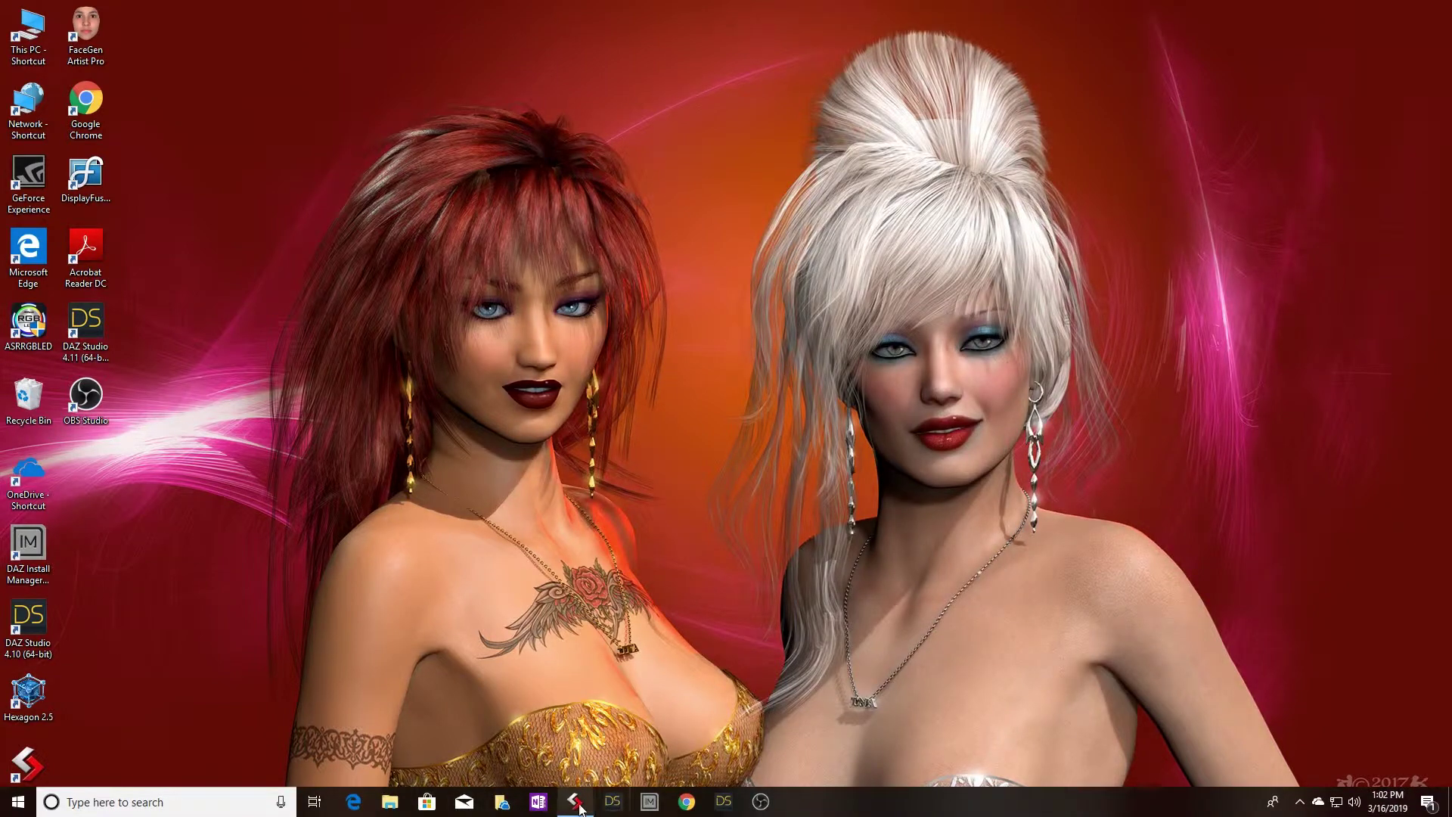
- Return to Allway Sync, analyze the DAZ Backup job between D: and U:, and look through its list of new files
{"action": "left_click", "coordinate": [574, 804]}
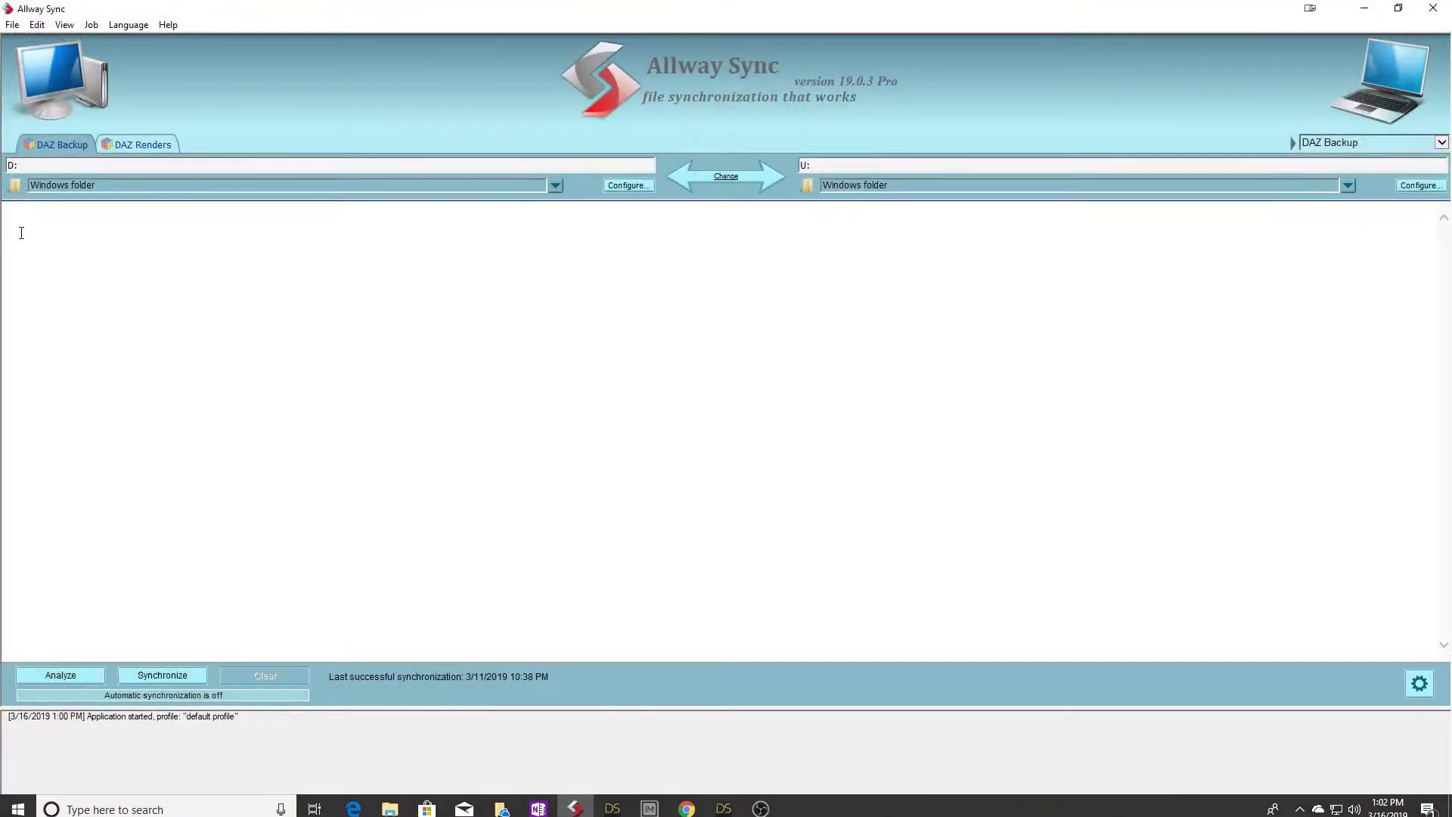
{"action": "left_click", "coordinate": [78, 677]}
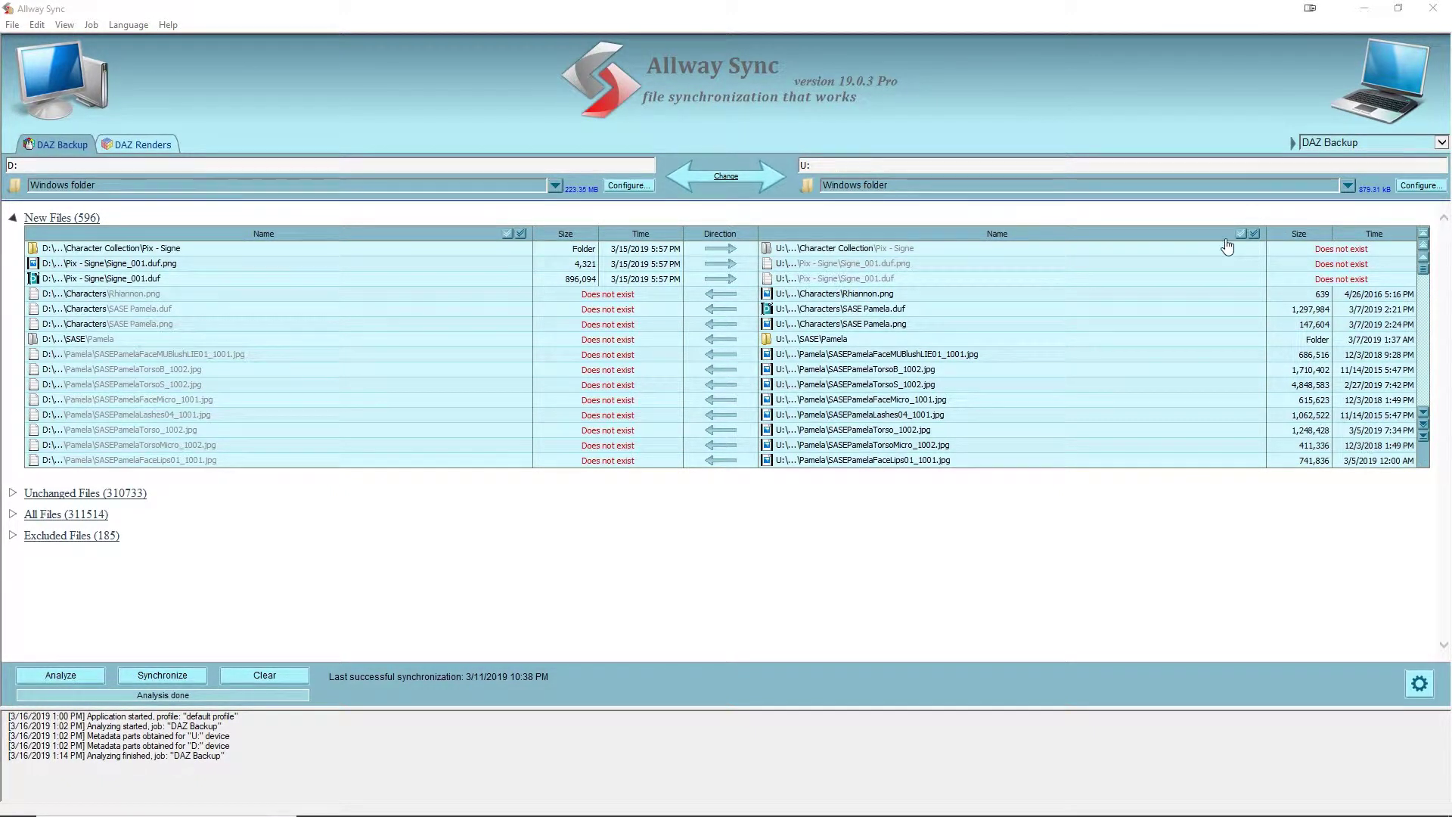
{"action": "left_click", "coordinate": [1426, 276]}
{"action": "left_click_drag", "start_coordinate": [1426, 270], "coordinate": [1422, 277]}
{"action": "scroll", "coordinate": [838, 385], "scroll_direction": "down", "scroll_amount": 5}
{"action": "scroll", "coordinate": [842, 361], "scroll_direction": "down", "scroll_amount": 8}
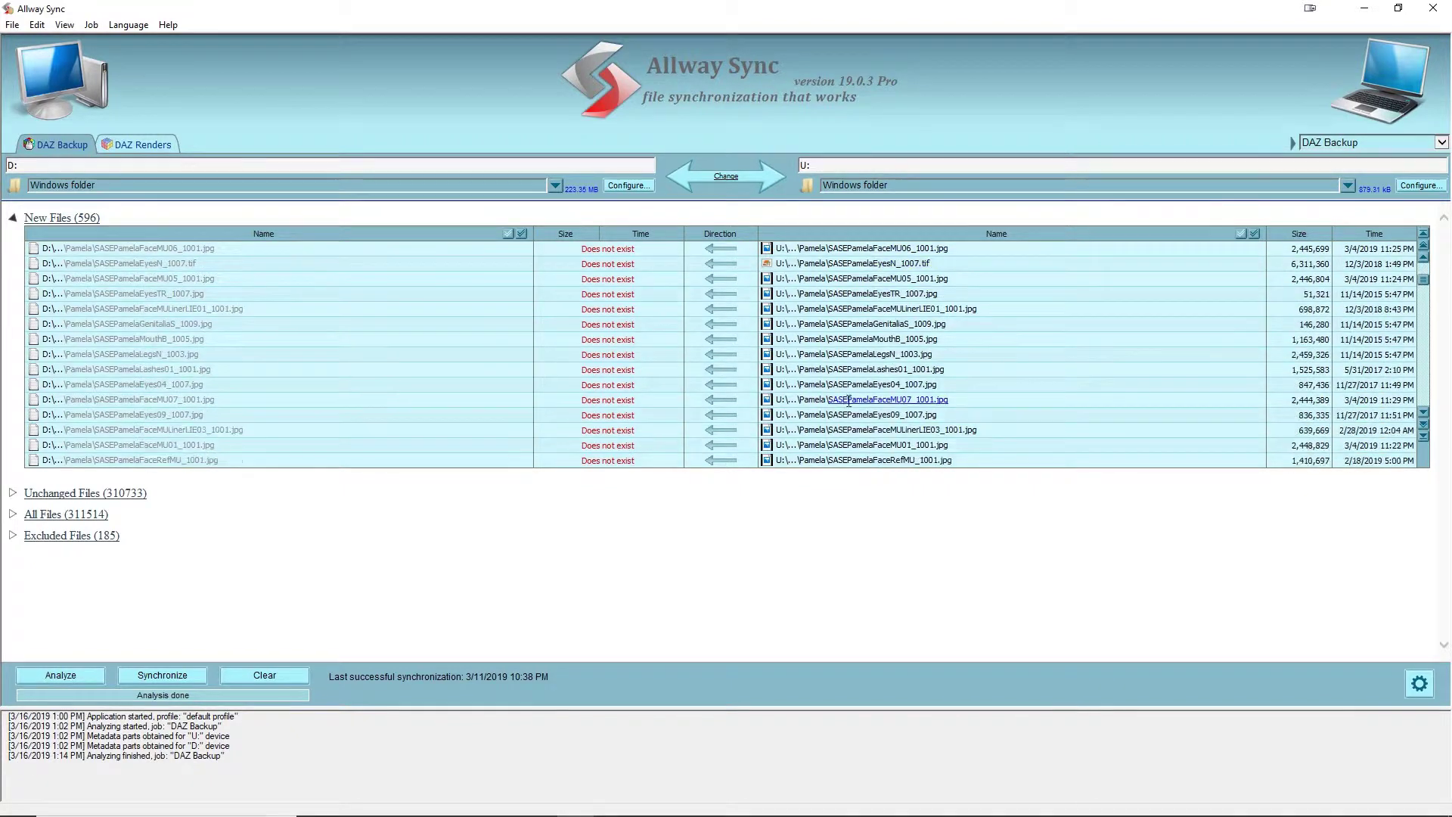
{"action": "scroll", "coordinate": [867, 355], "scroll_direction": "down", "scroll_amount": 2}
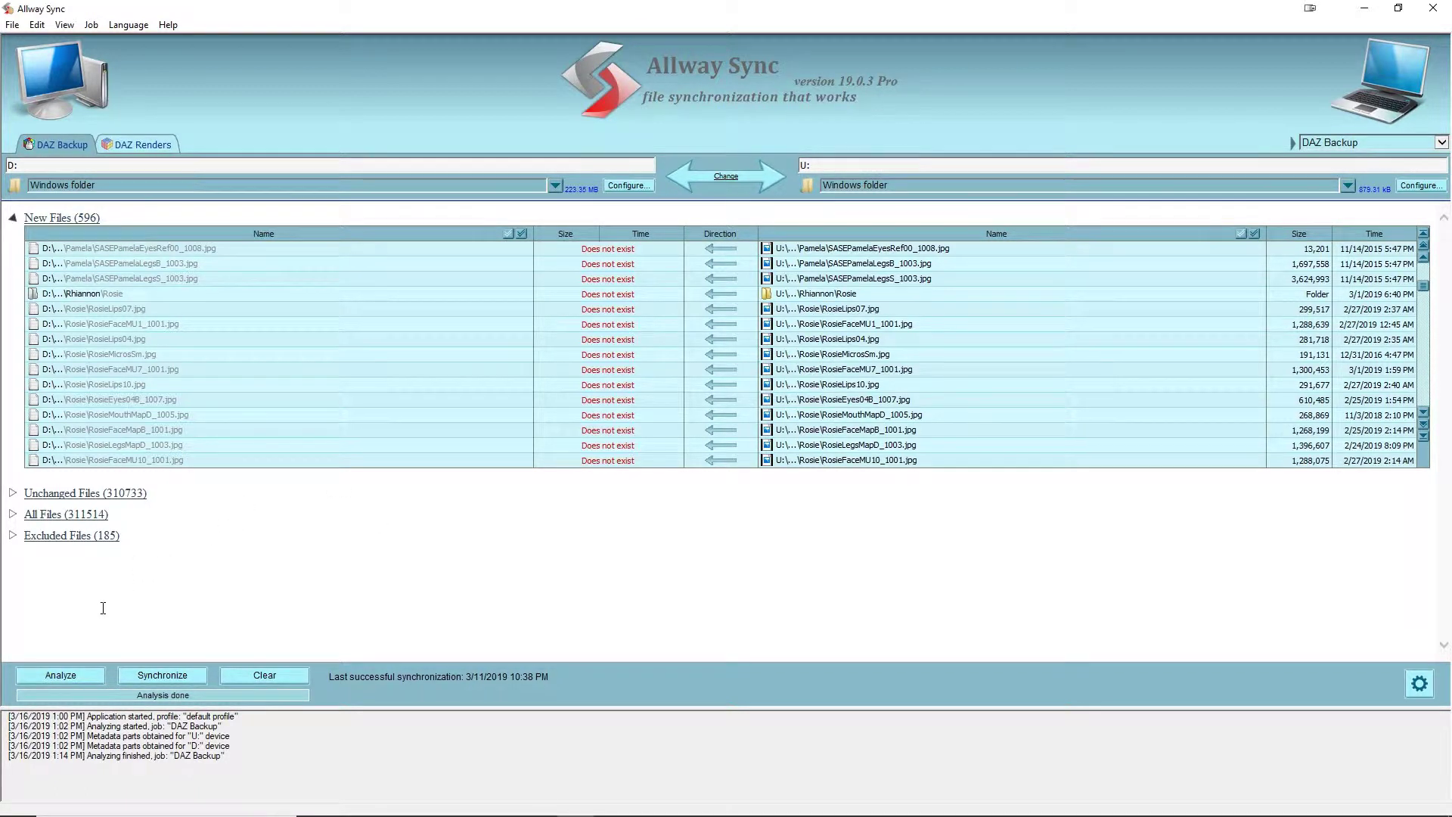
- Synchronize the DAZ Backup job, and view the computer's local and network drives in This PC before closing the window
{"action": "left_click", "coordinate": [160, 678]}
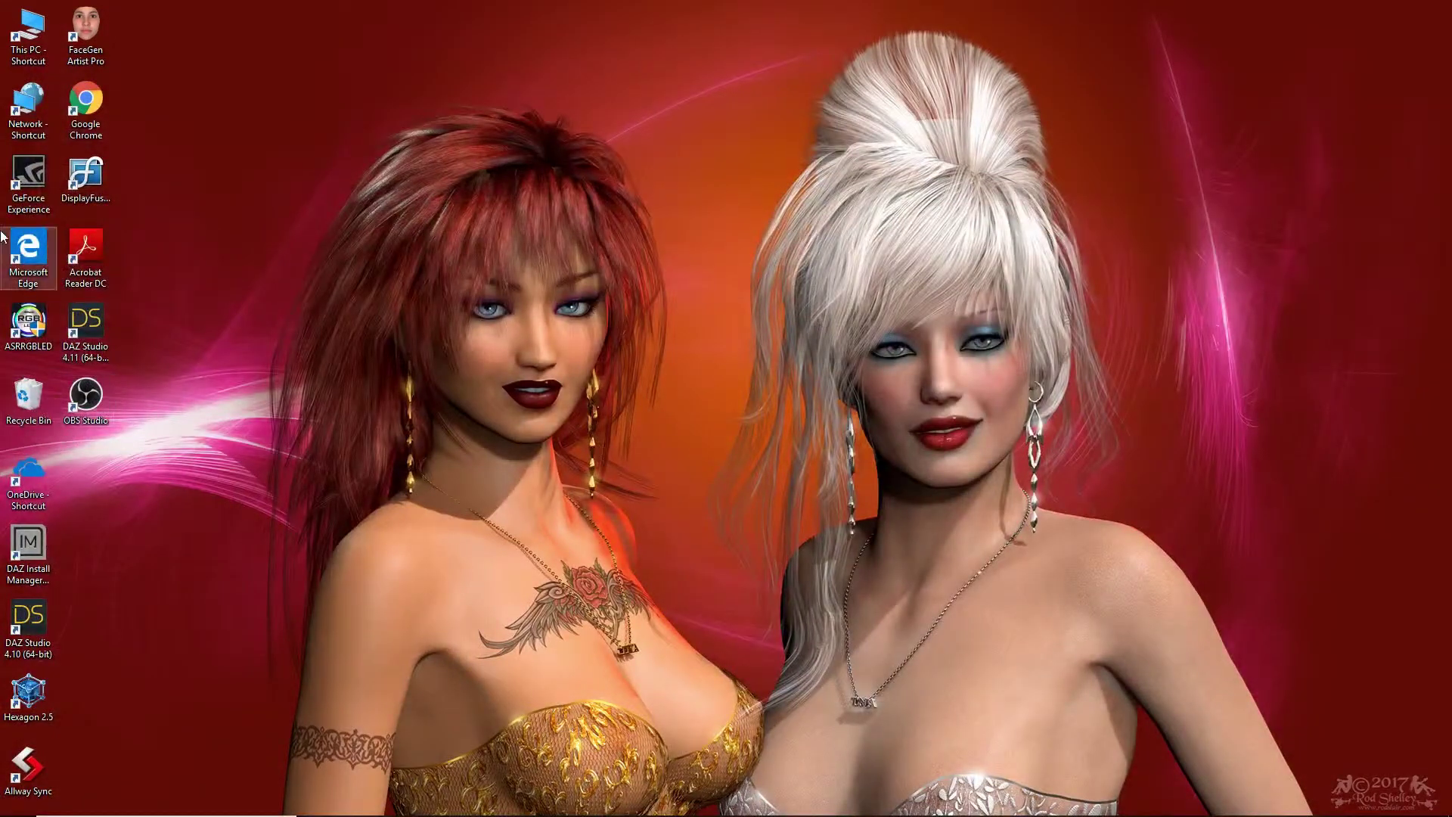
{"action": "double_click", "coordinate": [34, 31]}
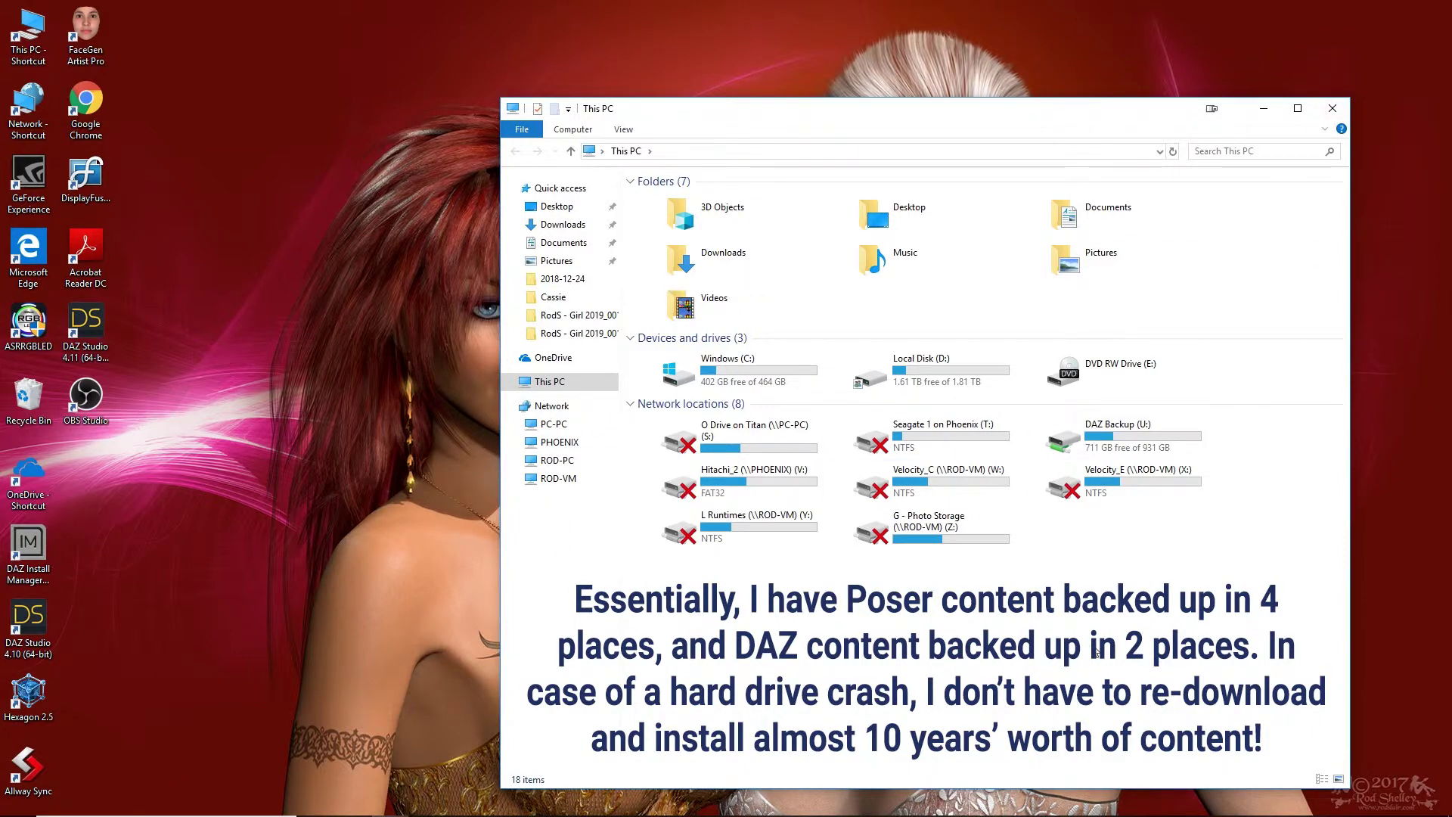
{"action": "left_click", "coordinate": [1333, 112]}
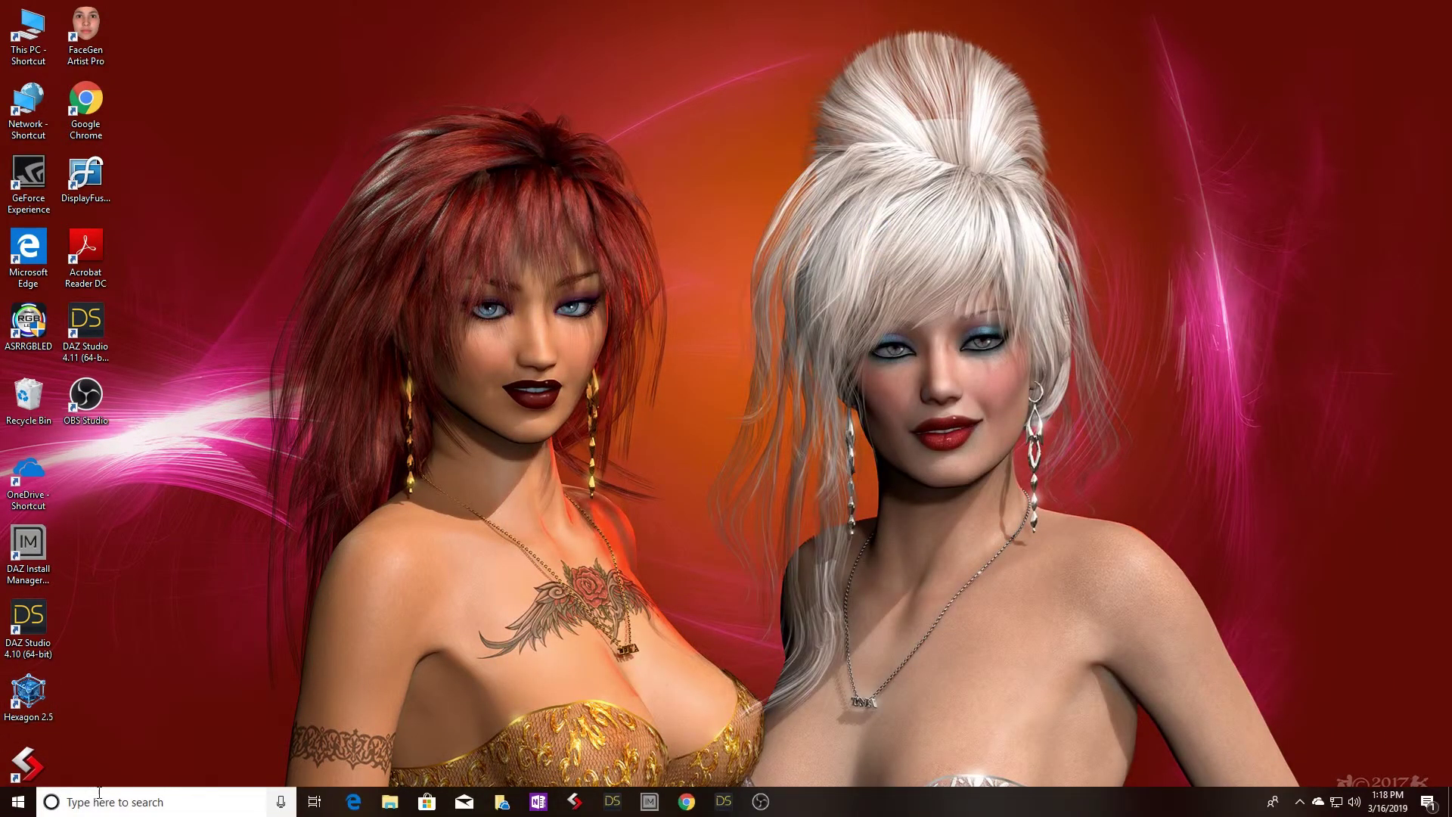